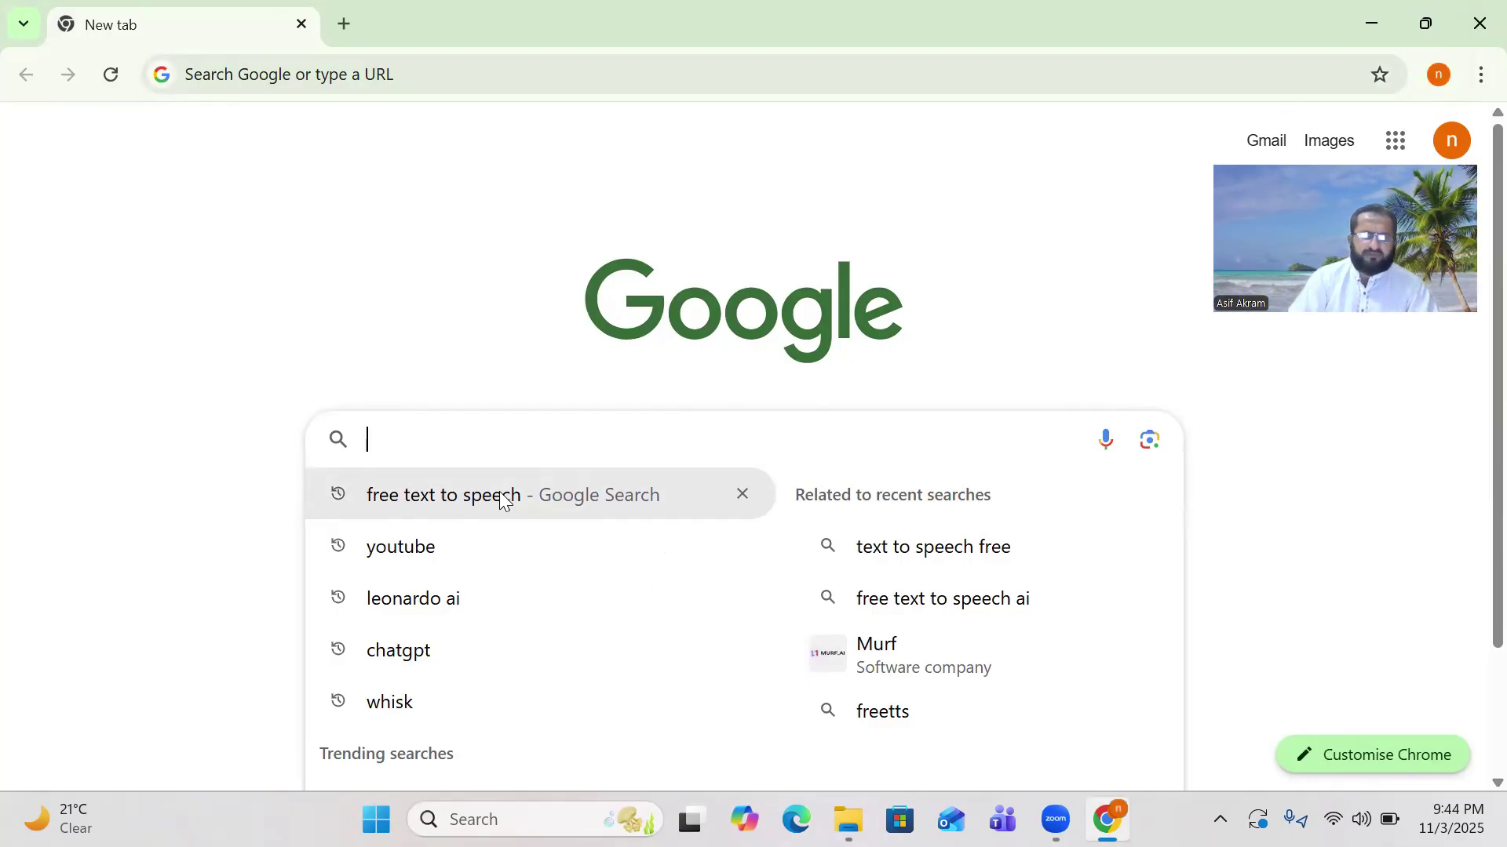
Search Google for "free text to speech", open the text-to-speech.online converter from the results and dismiss its overlay ads
click(502, 500)
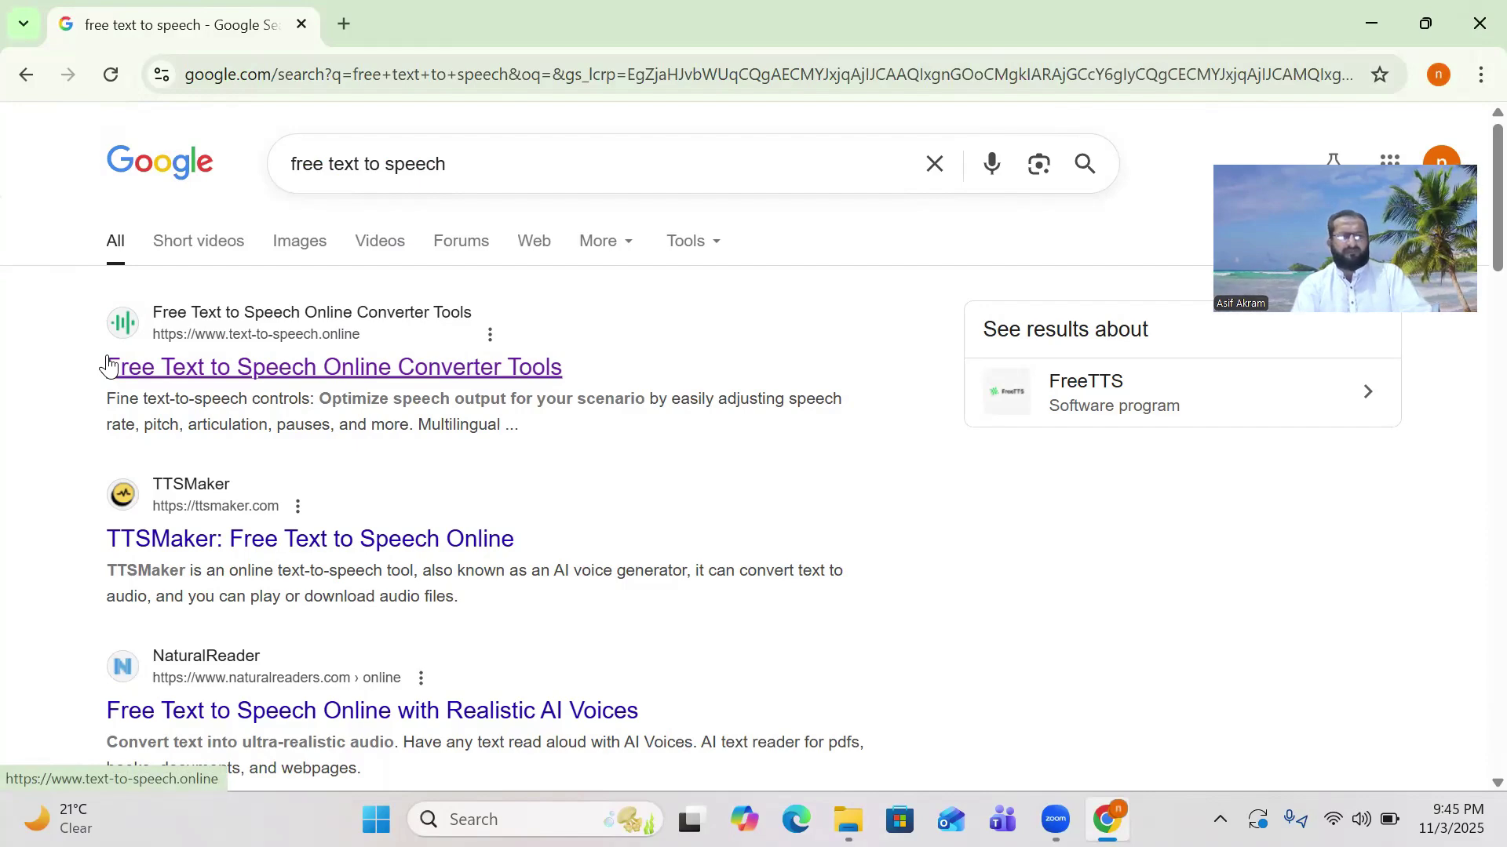
scroll(191, 617, down, 2)
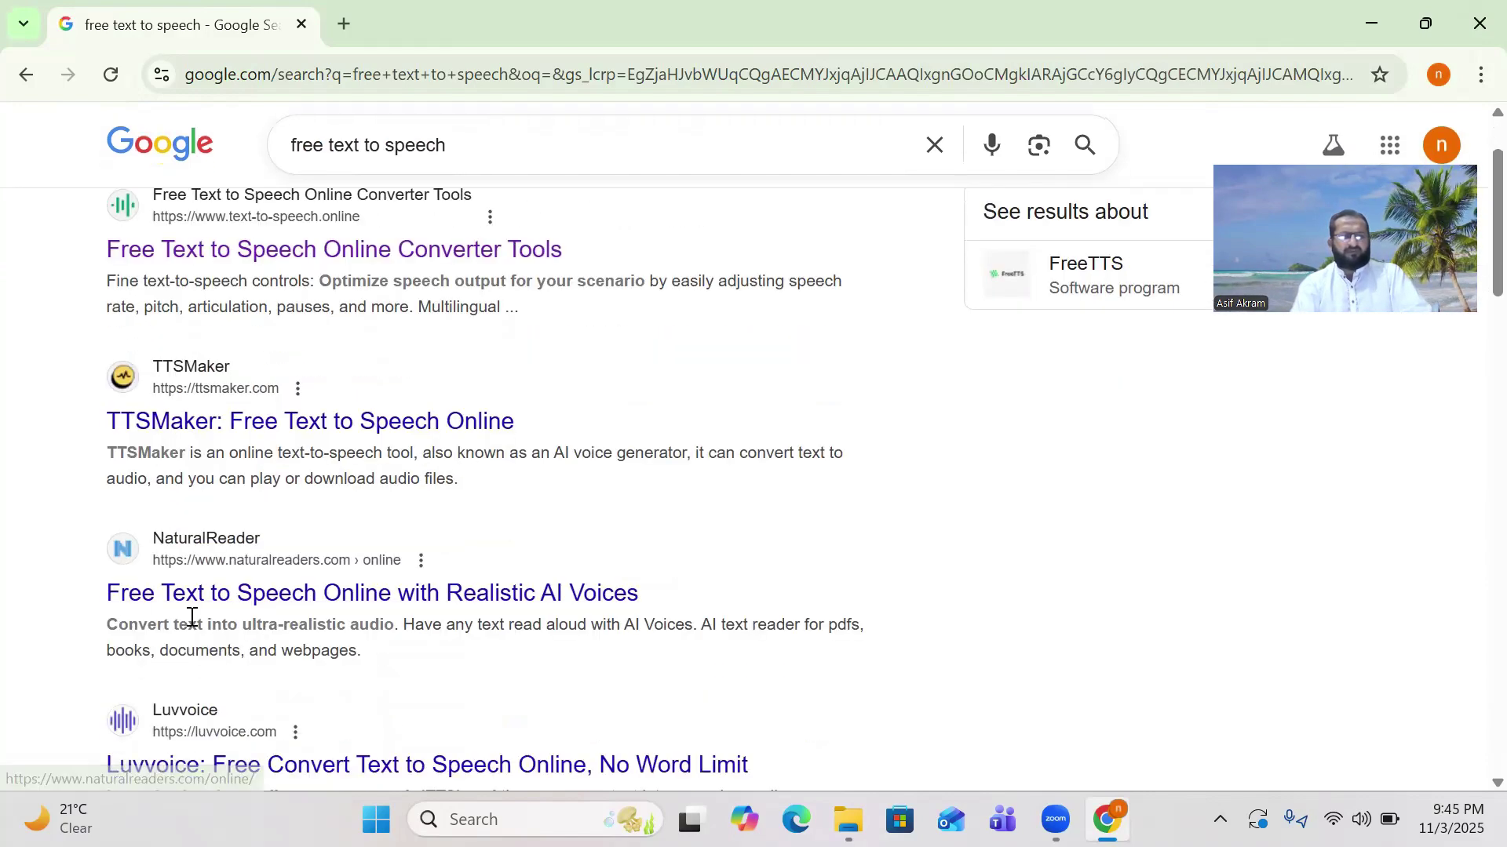
scroll(267, 620, down, 1)
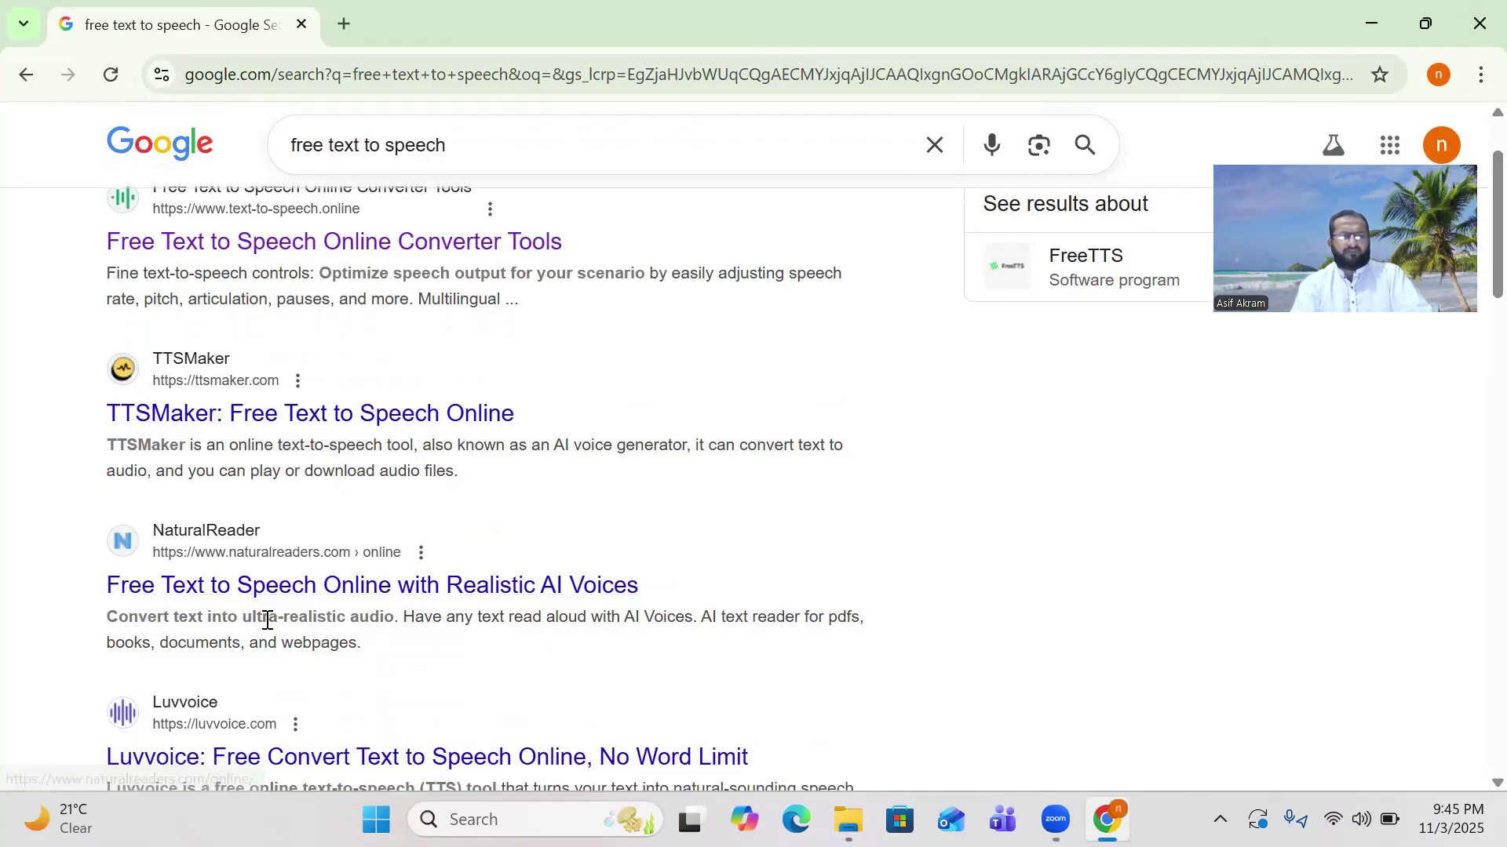
scroll(267, 620, down, 1)
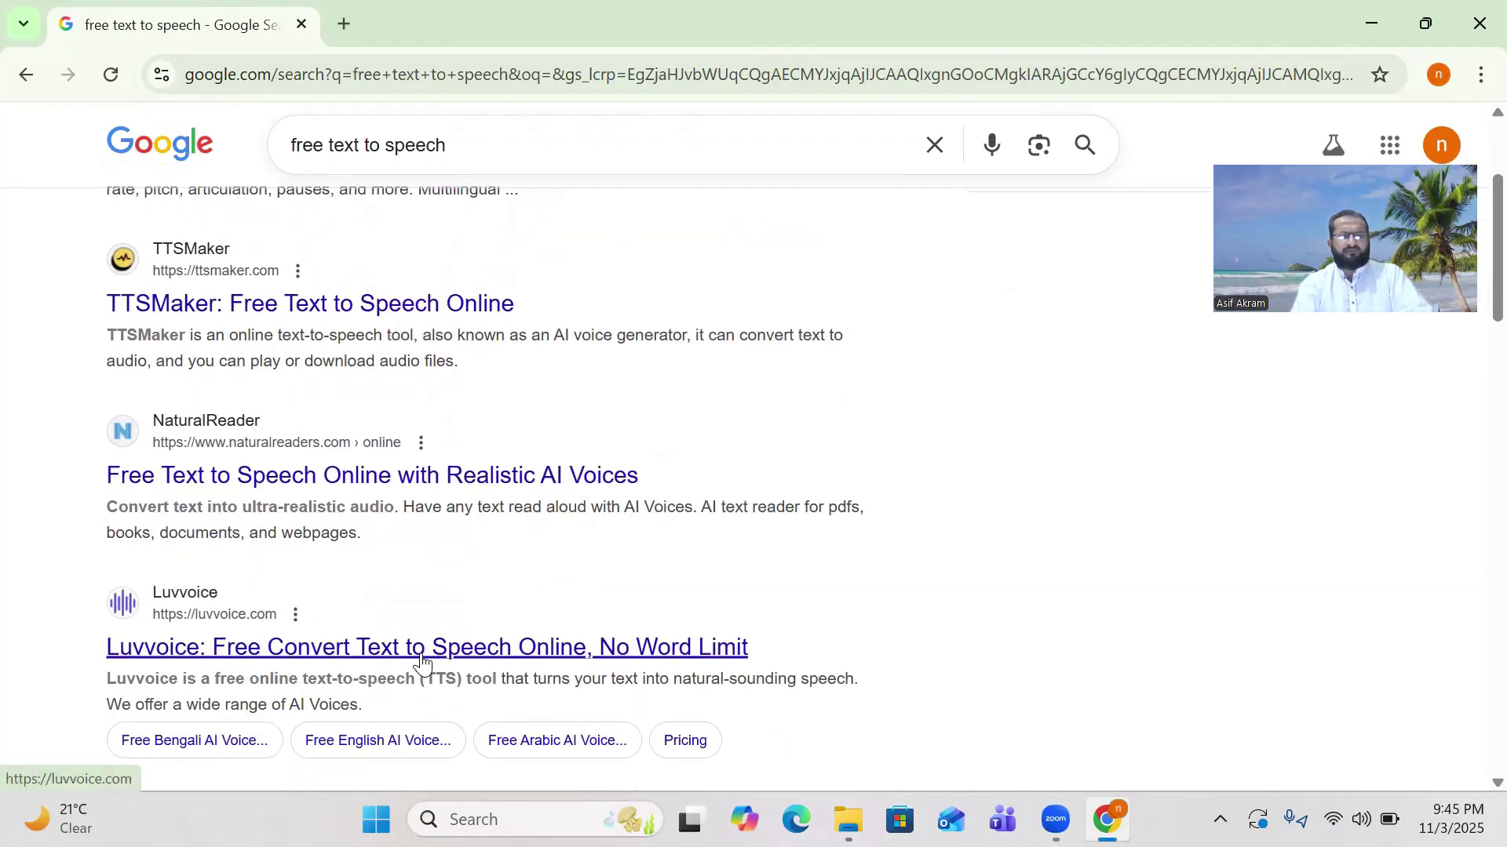
scroll(422, 663, up, 3)
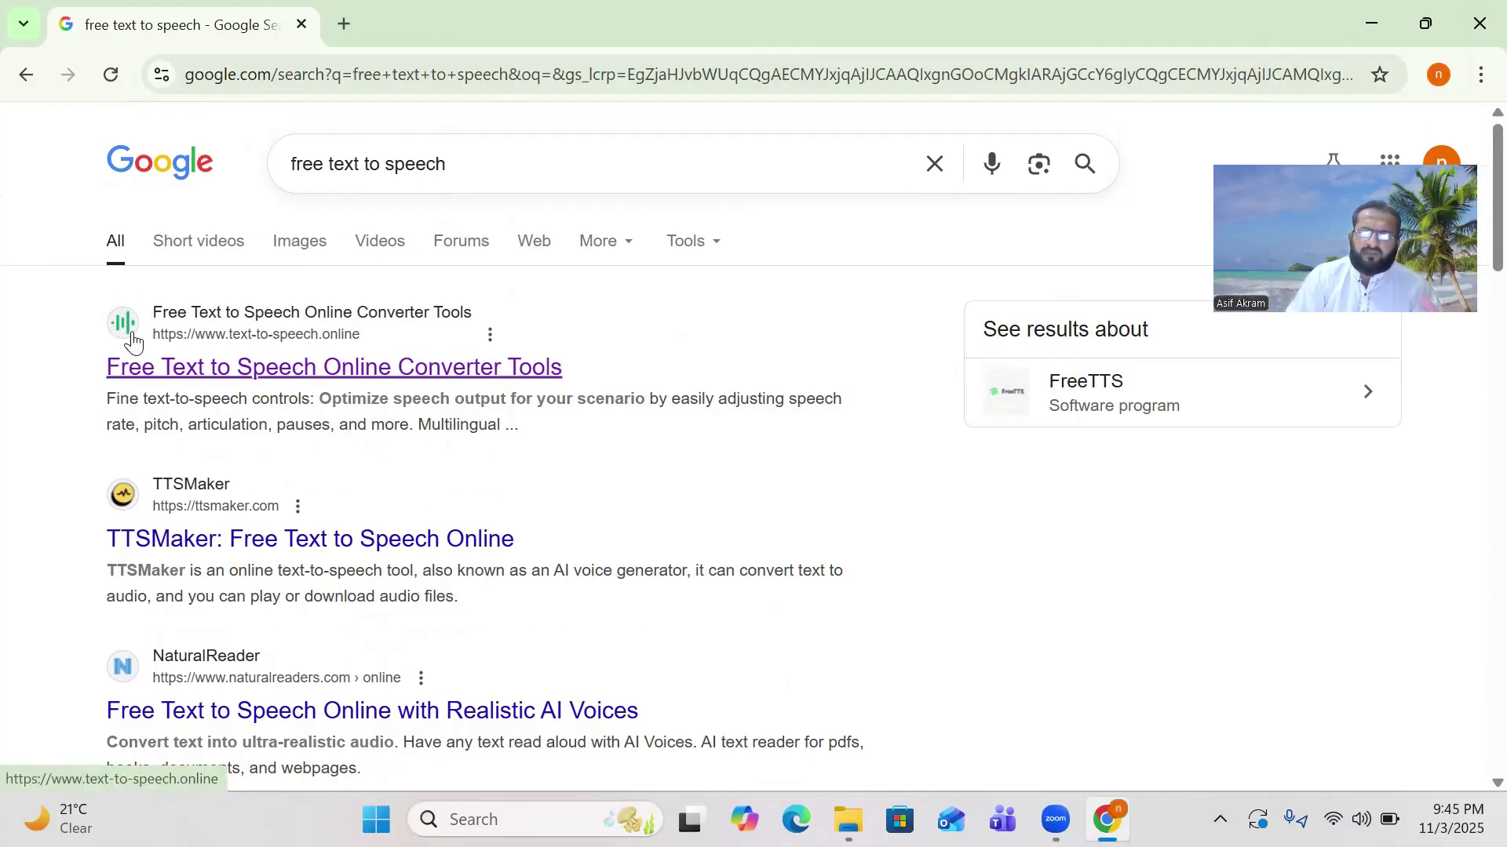
click(259, 376)
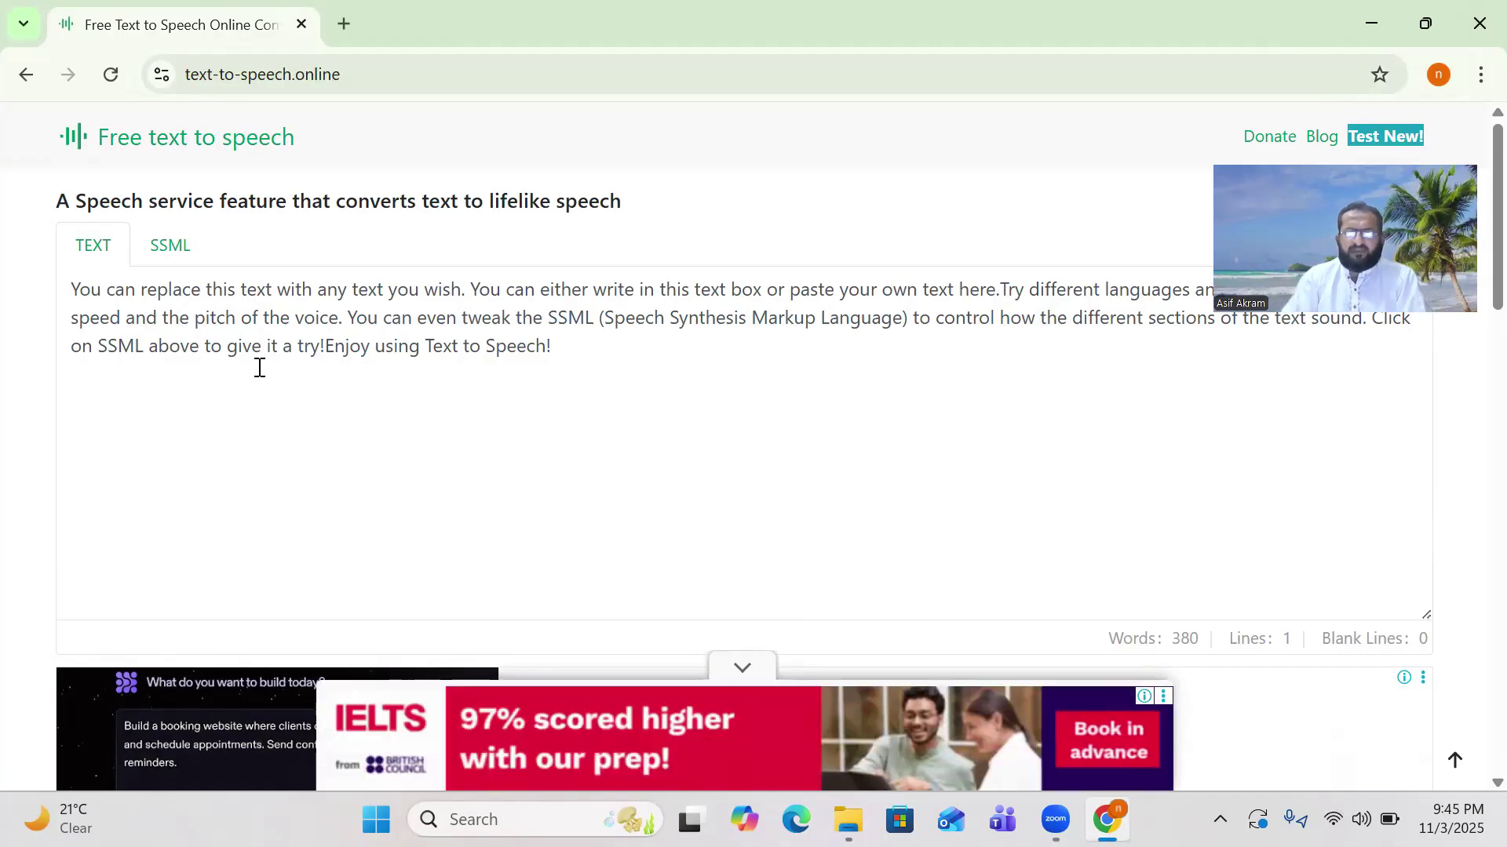
click(744, 667)
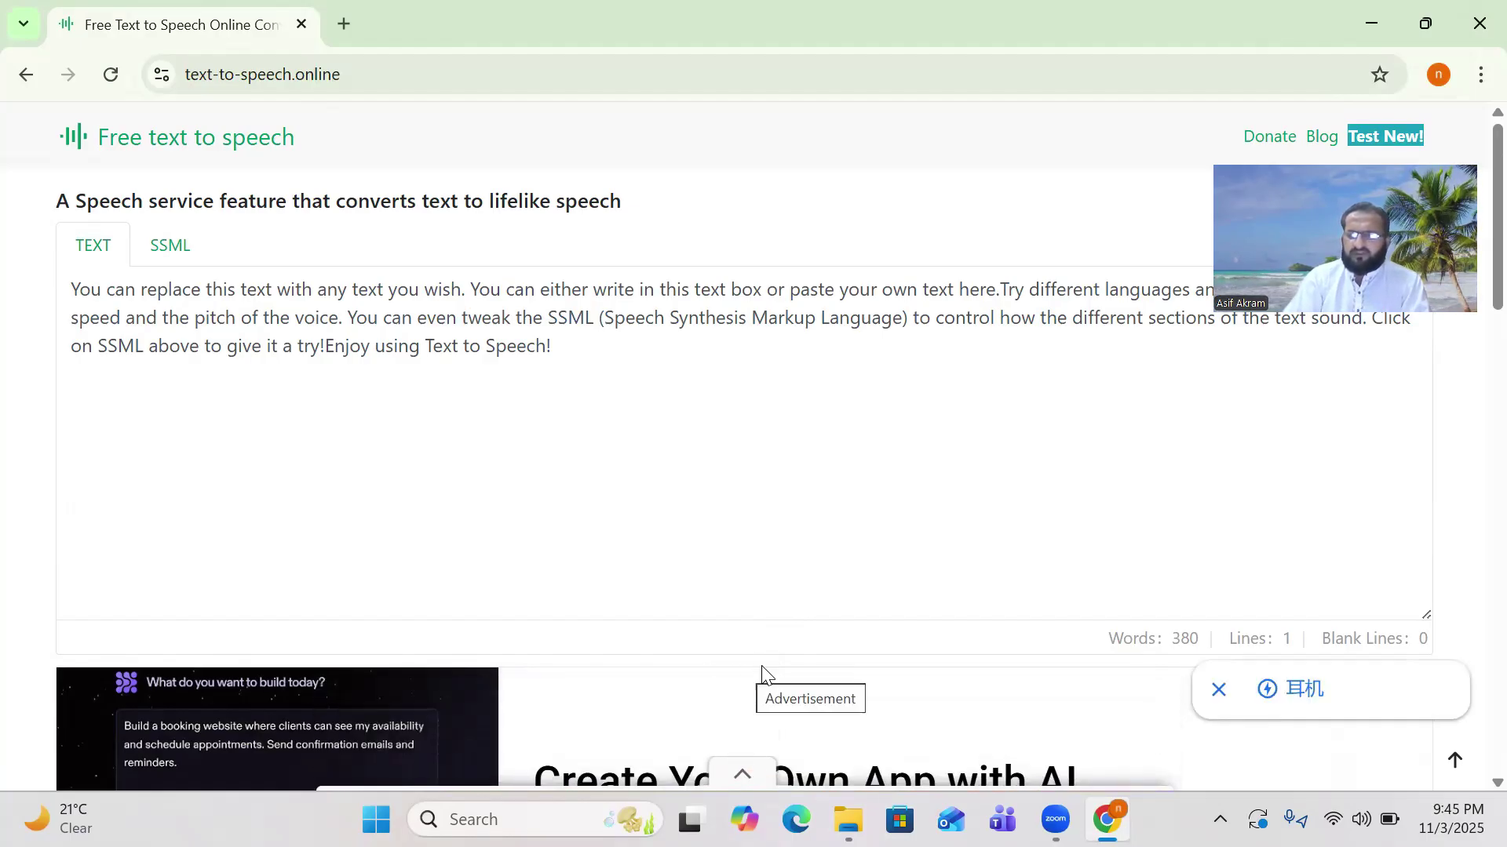
click(1217, 697)
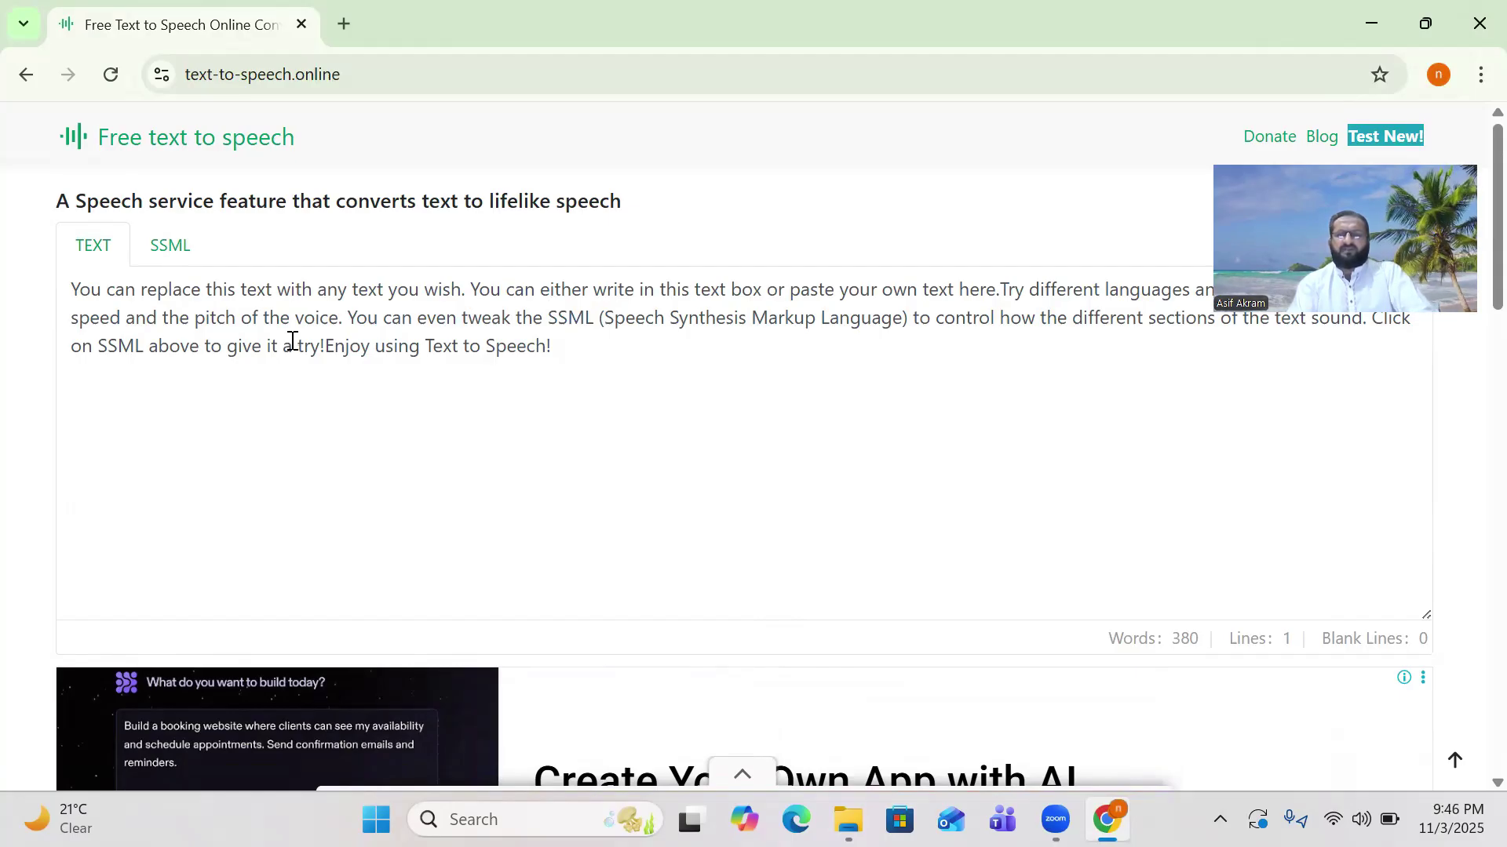
Review the available locales for the speech and choose English (United States) [en-US]
scroll(292, 340, down, 1)
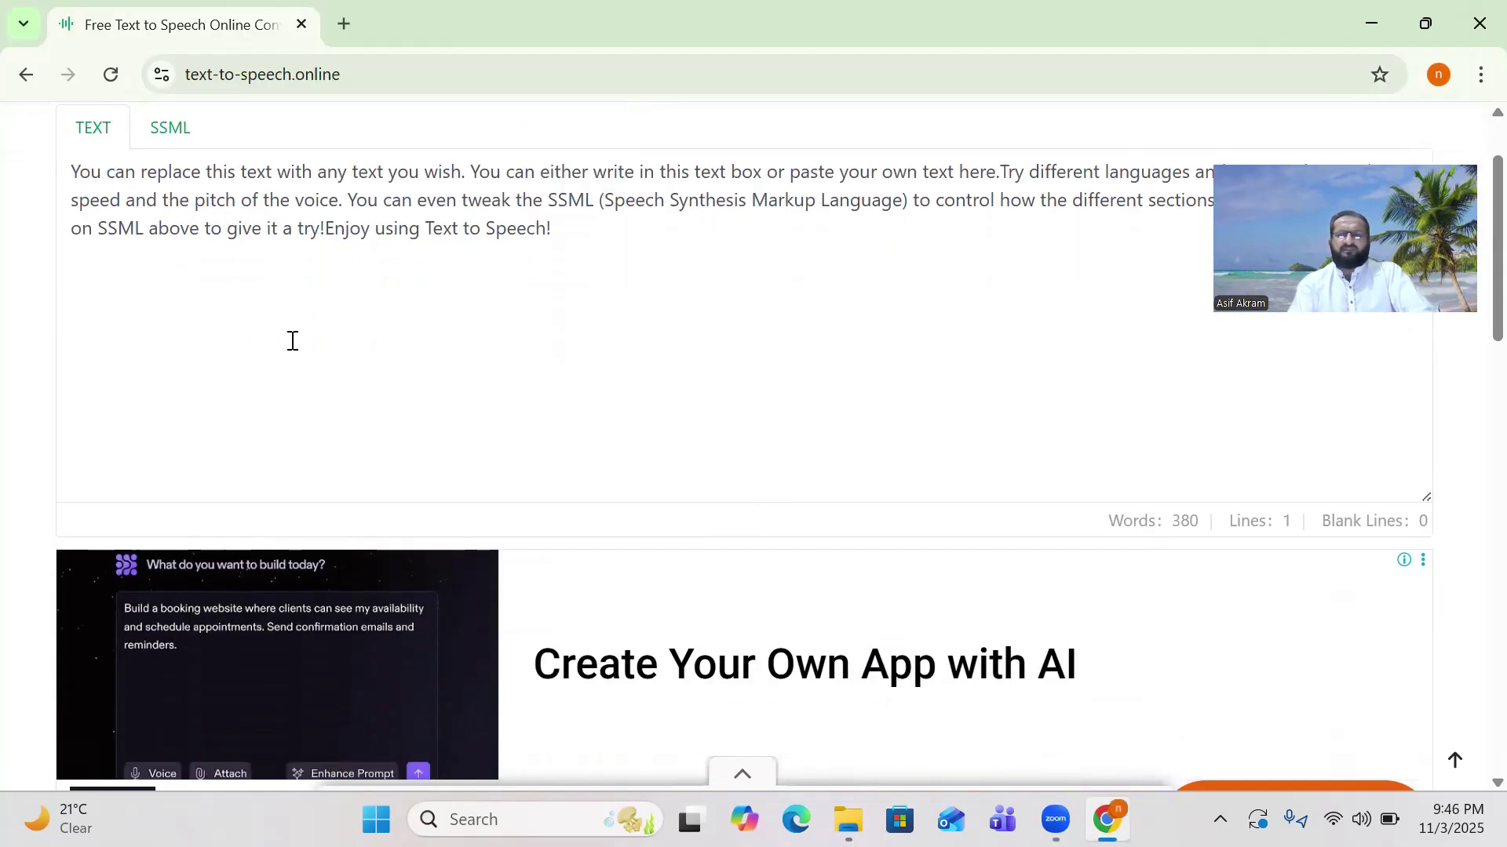
scroll(292, 340, down, 2)
scroll(560, 361, down, 2)
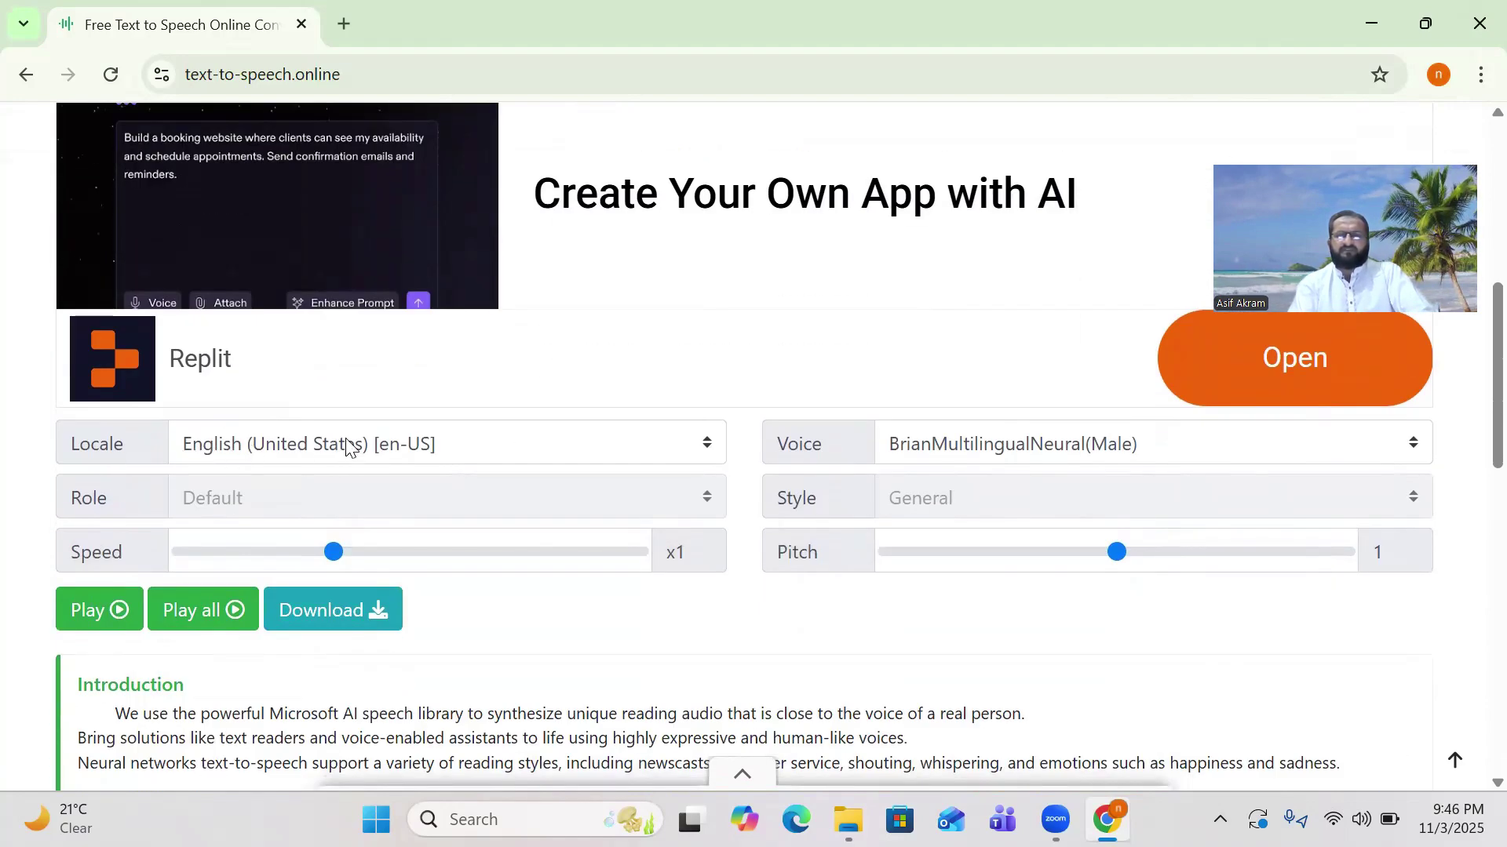
click(705, 444)
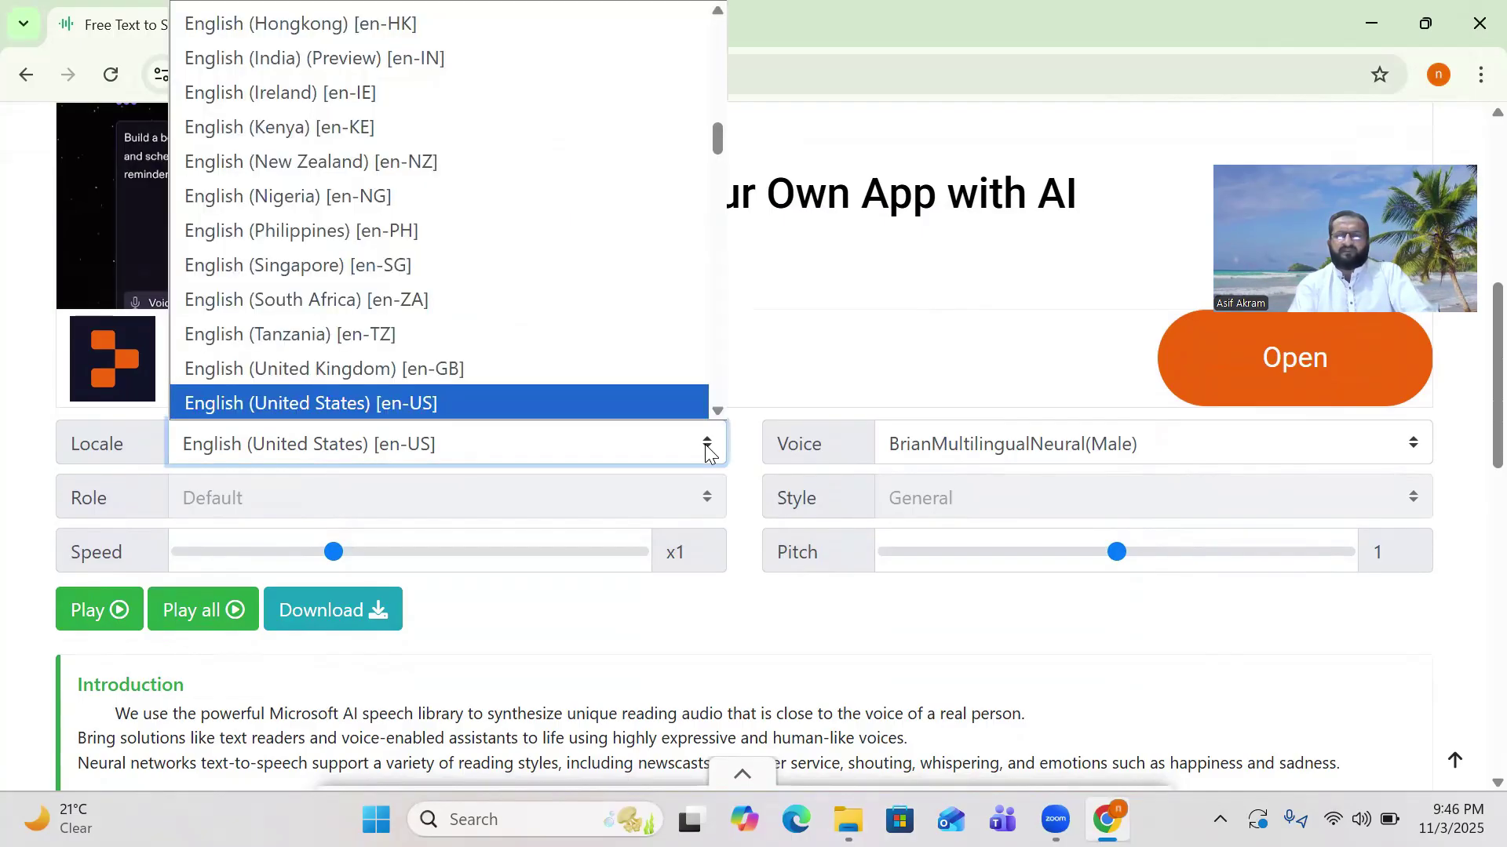
scroll(390, 336, up, 5)
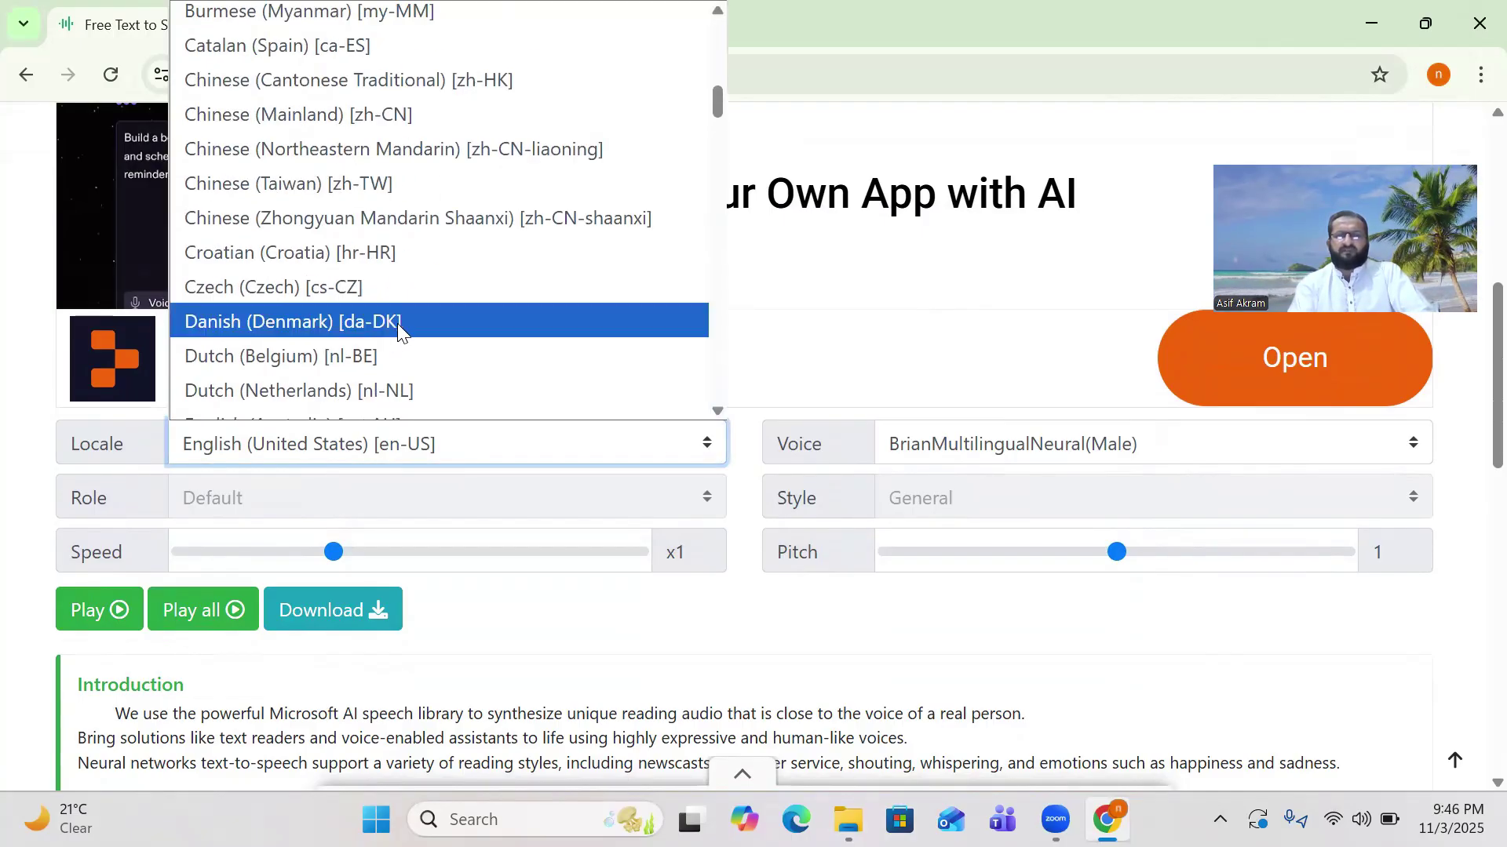
scroll(345, 304, up, 8)
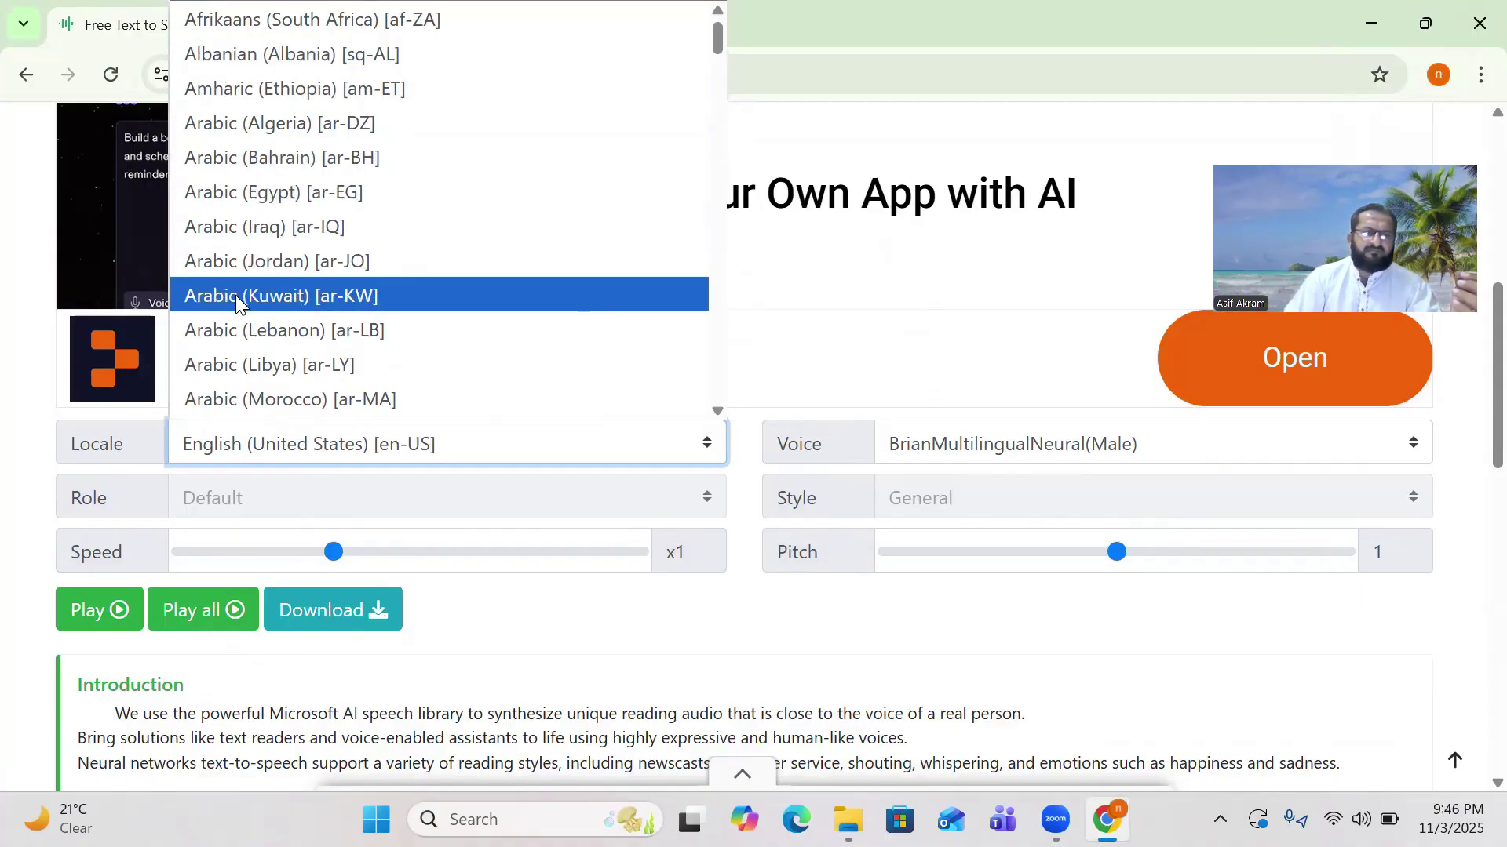
scroll(235, 295, down, 5)
scroll(245, 214, up, 5)
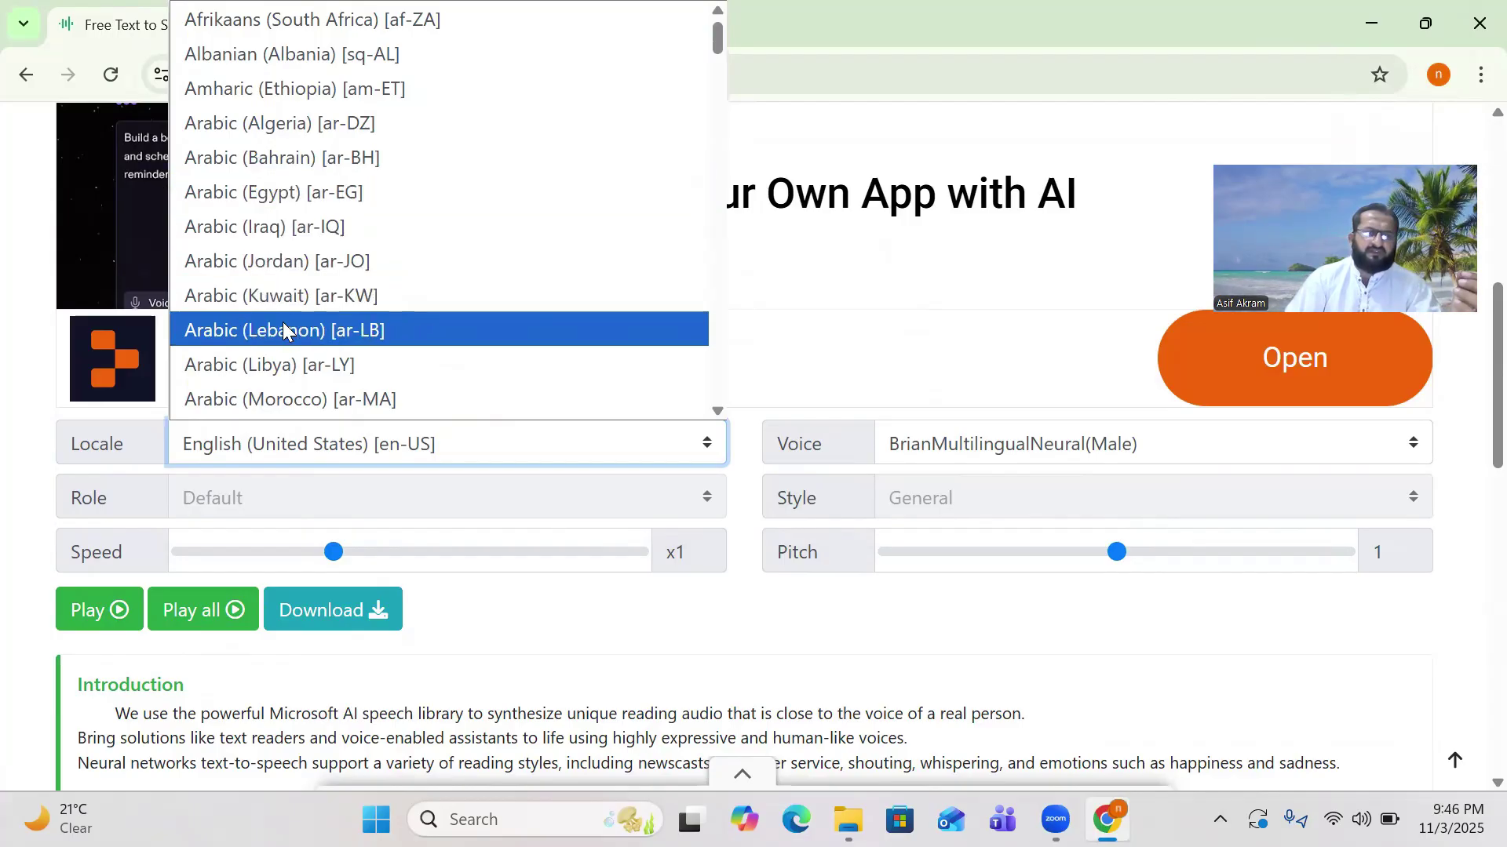
scroll(281, 322, down, 5)
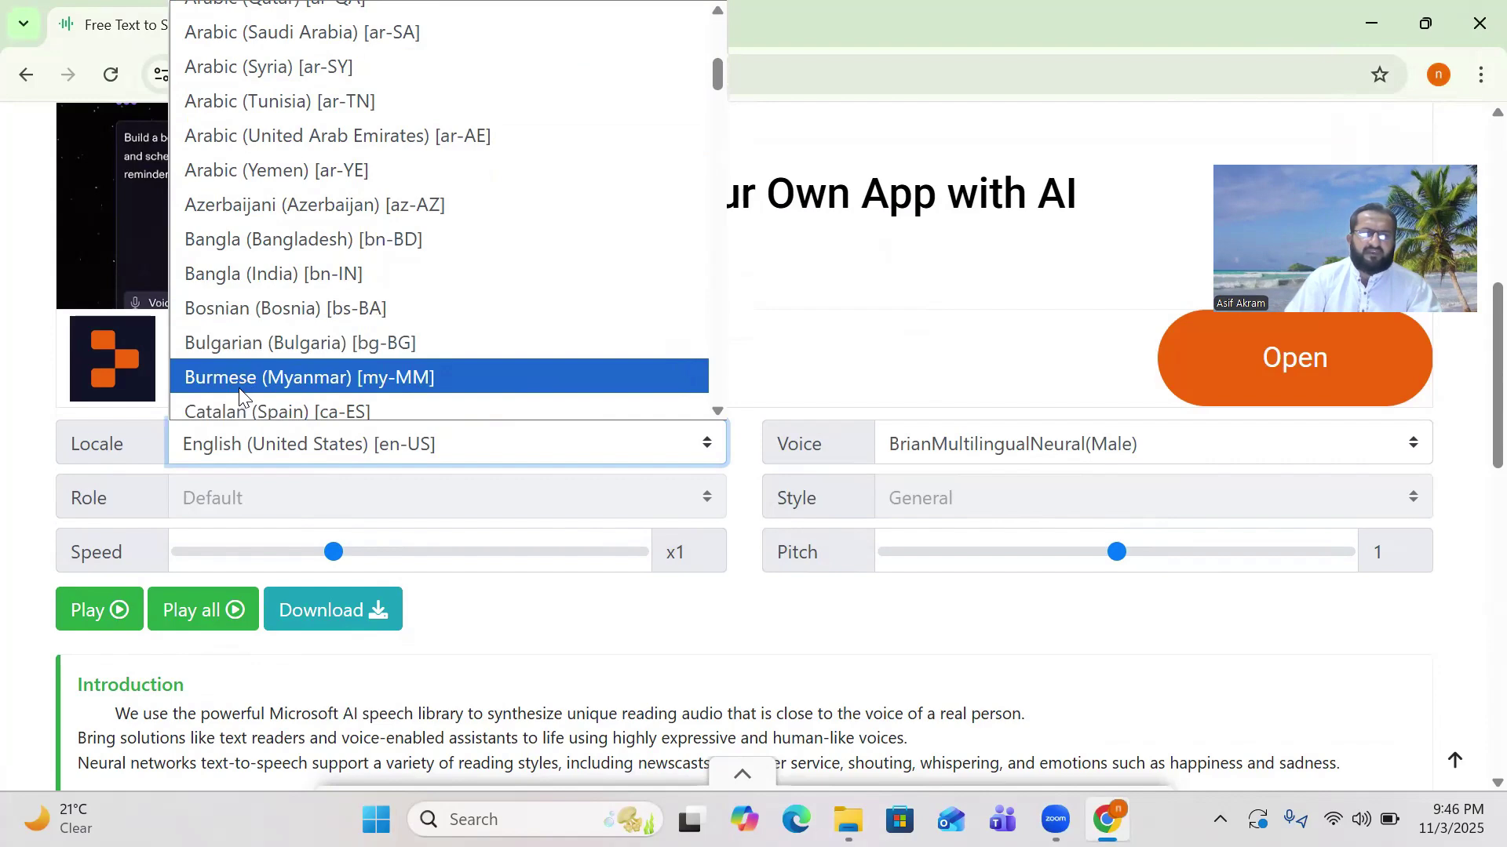
scroll(243, 396, down, 5)
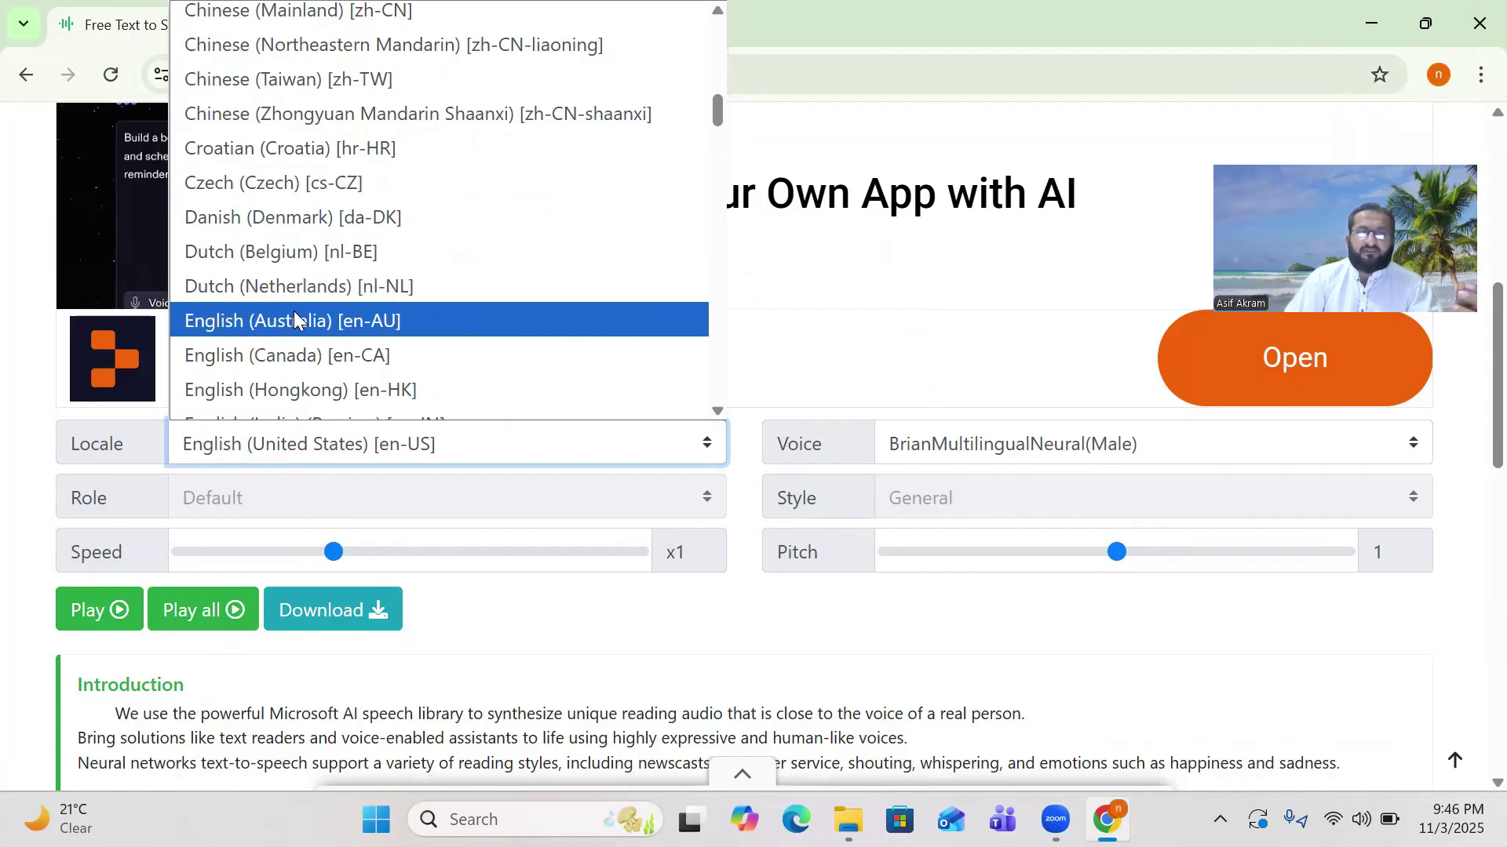
scroll(295, 318, down, 3)
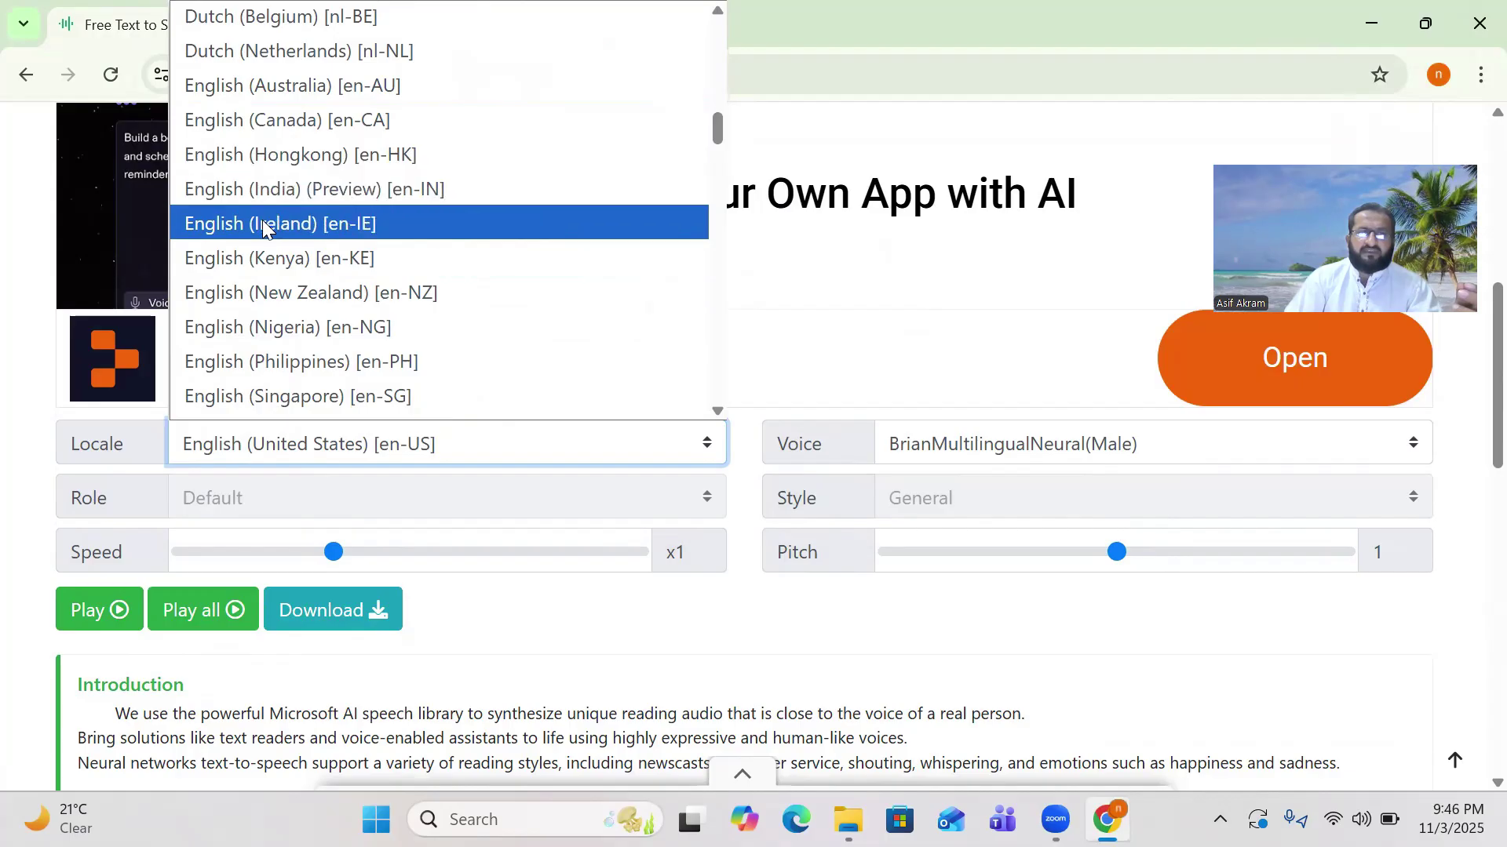
scroll(296, 260, down, 3)
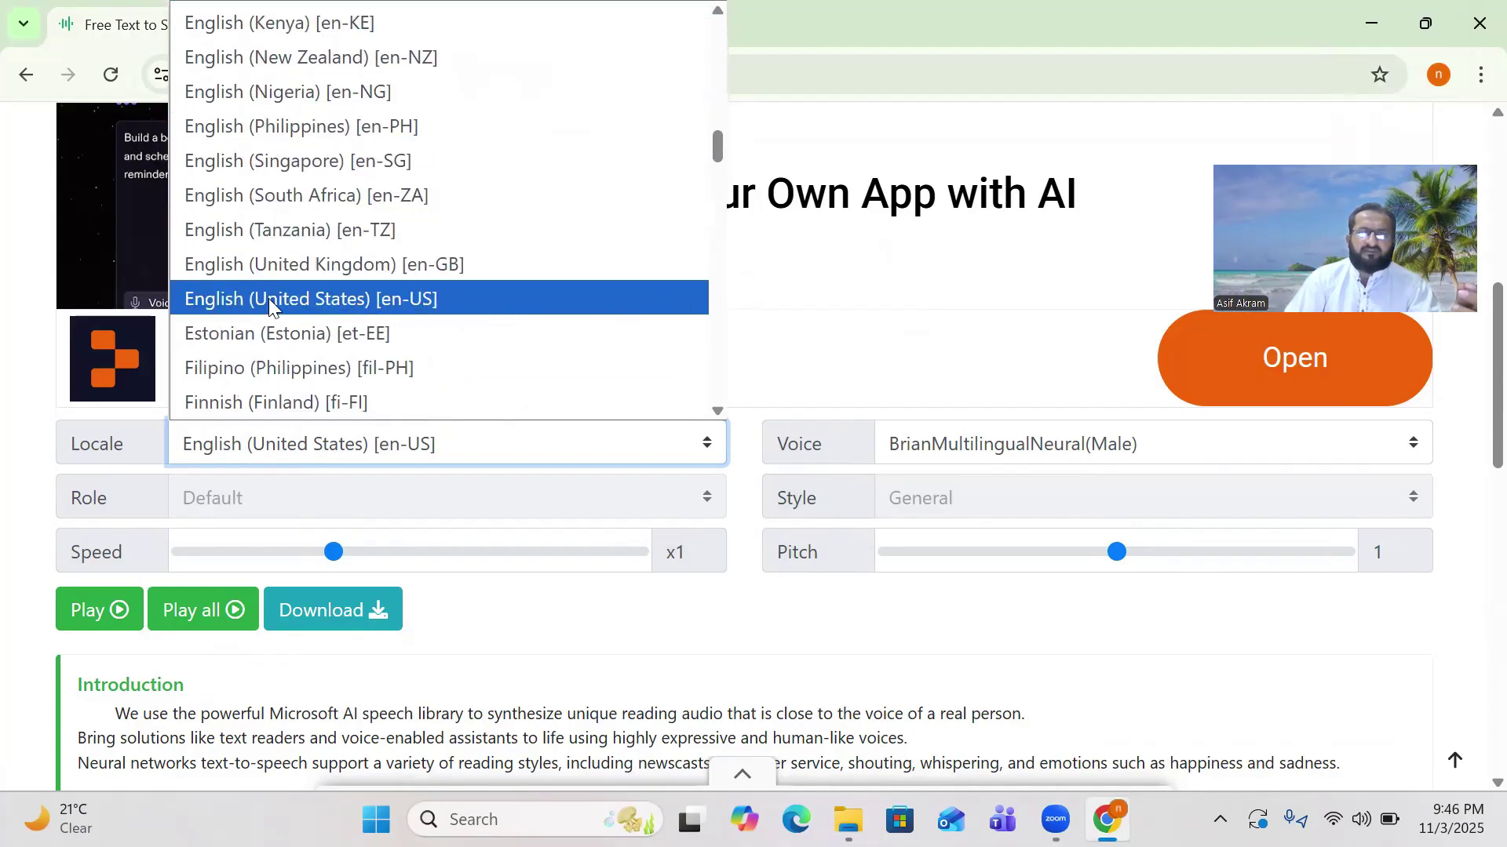
click(317, 299)
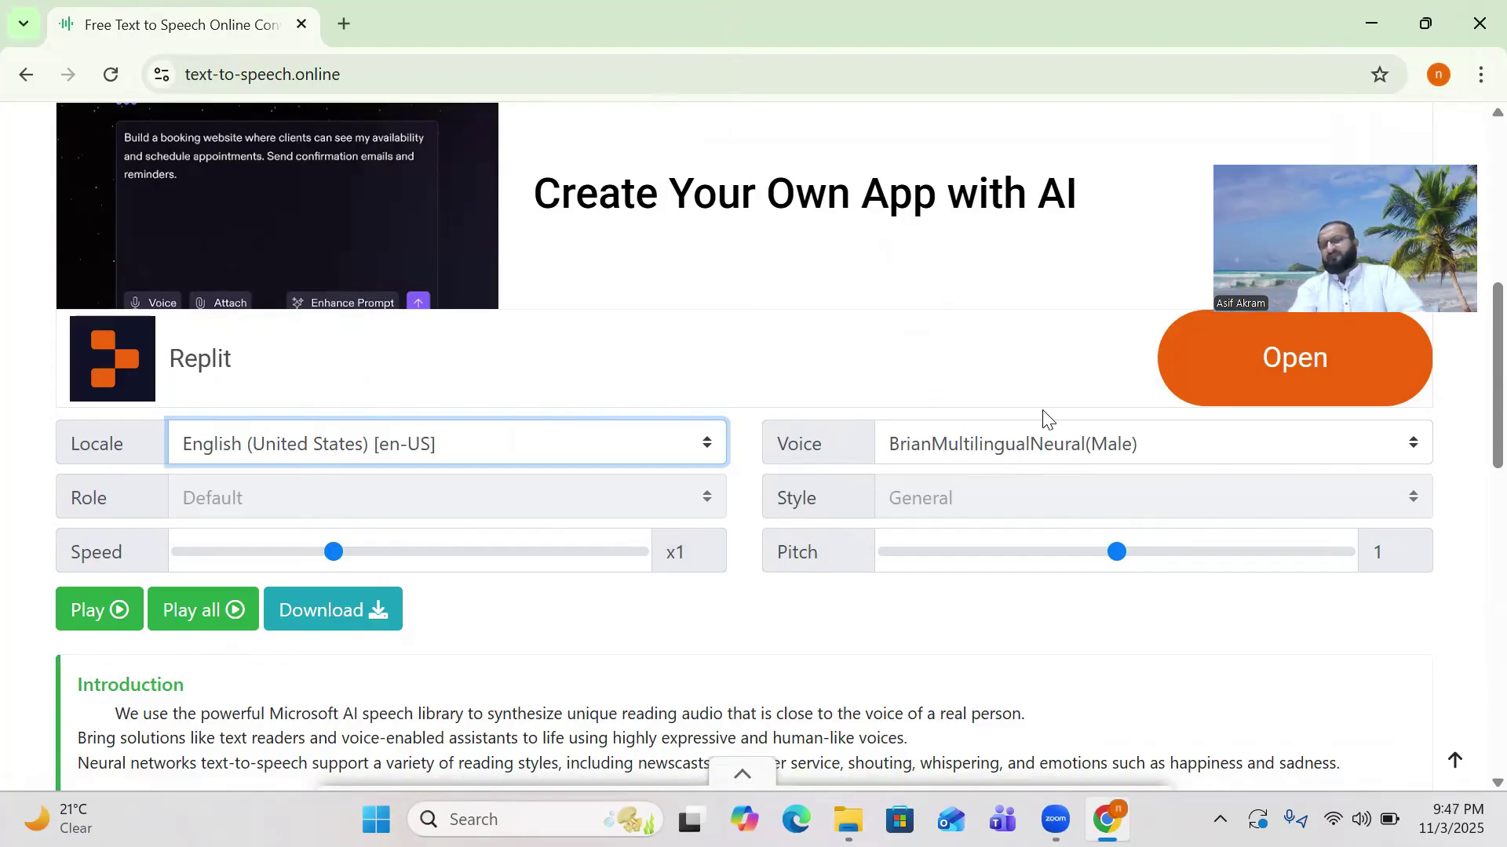
Choose BrianMultilingualNeural(Male) as the speech voice
click(1414, 447)
scroll(1095, 355, down, 1)
scroll(1042, 314, up, 1)
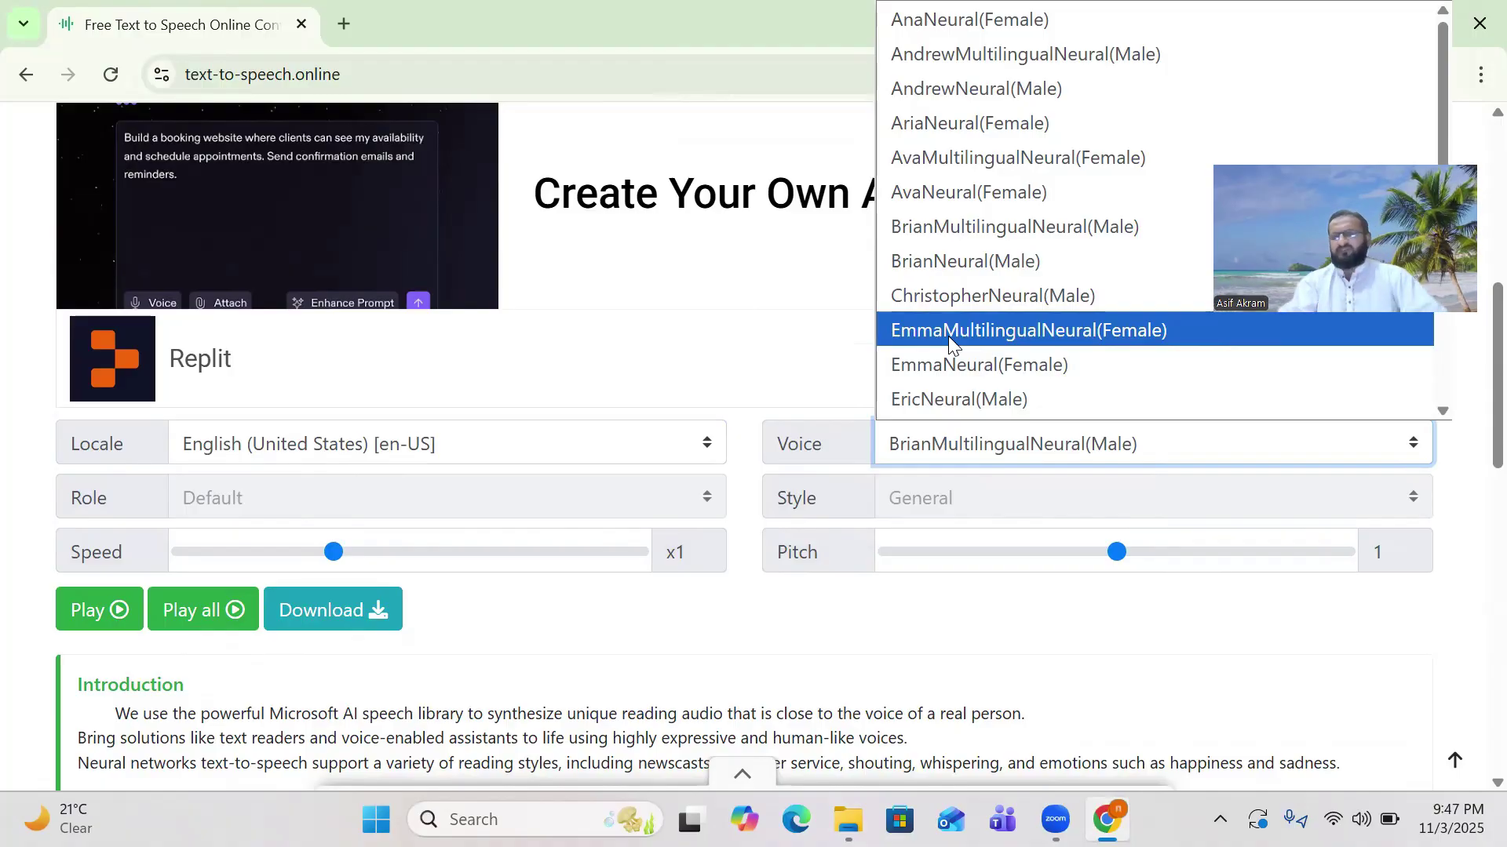
click(922, 234)
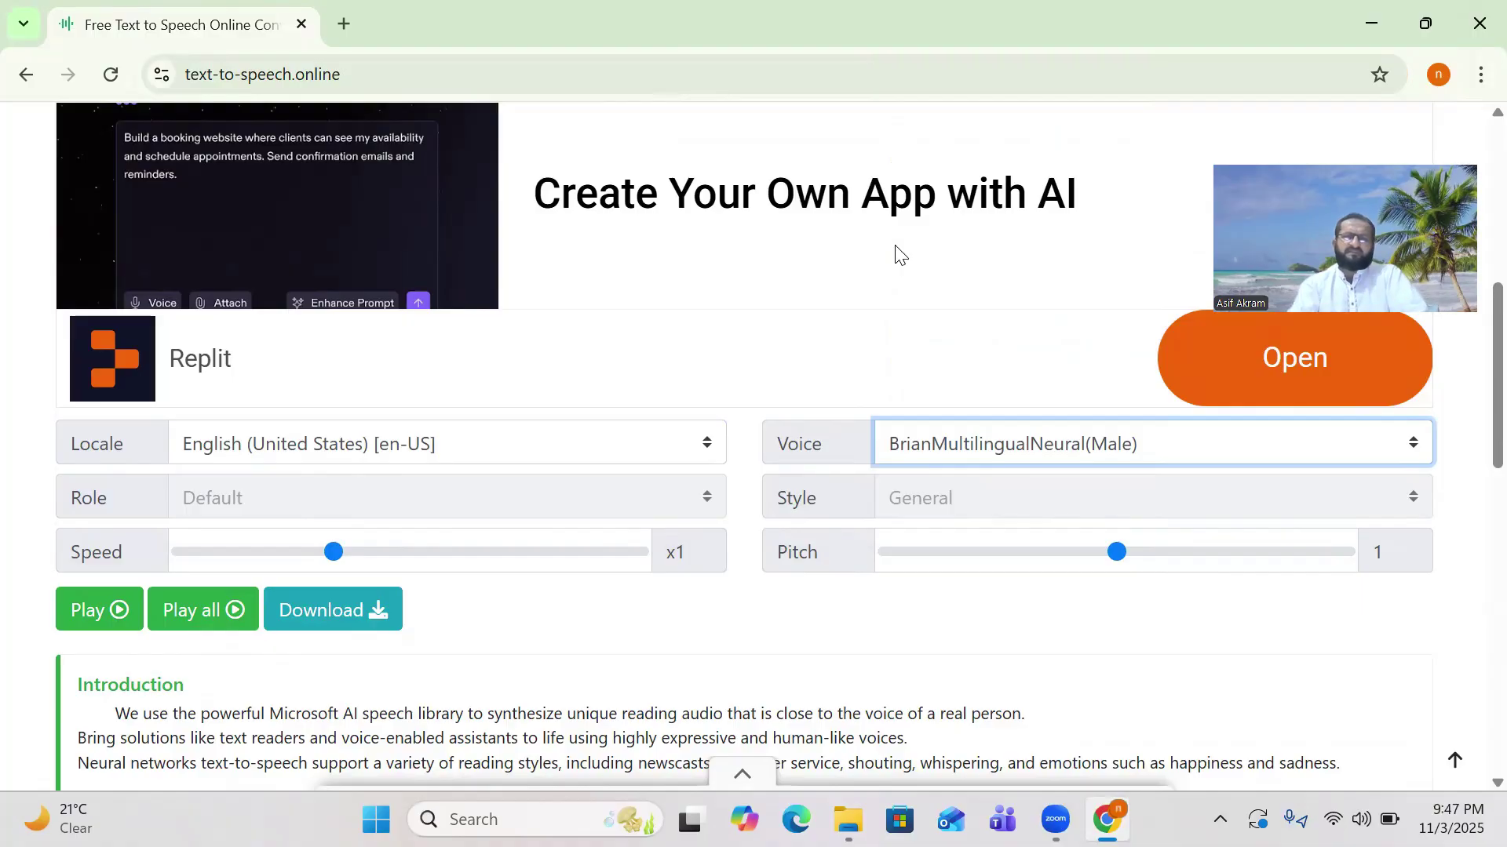
Play the sample text as a preview of the selected voice, and stop the playback
scroll(898, 252, up, 8)
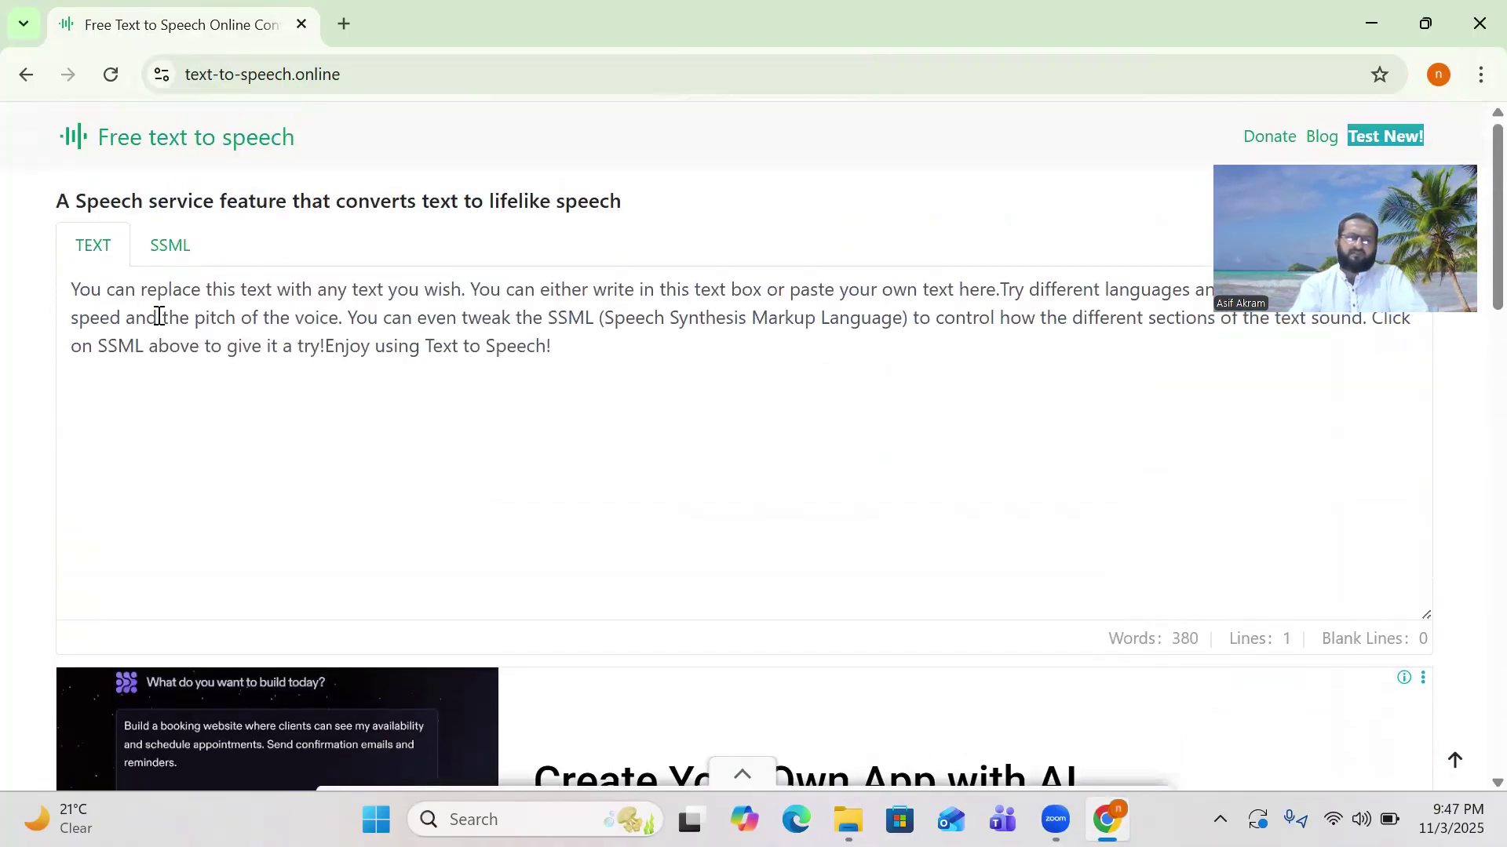
scroll(160, 325, down, 5)
scroll(160, 325, down, 2)
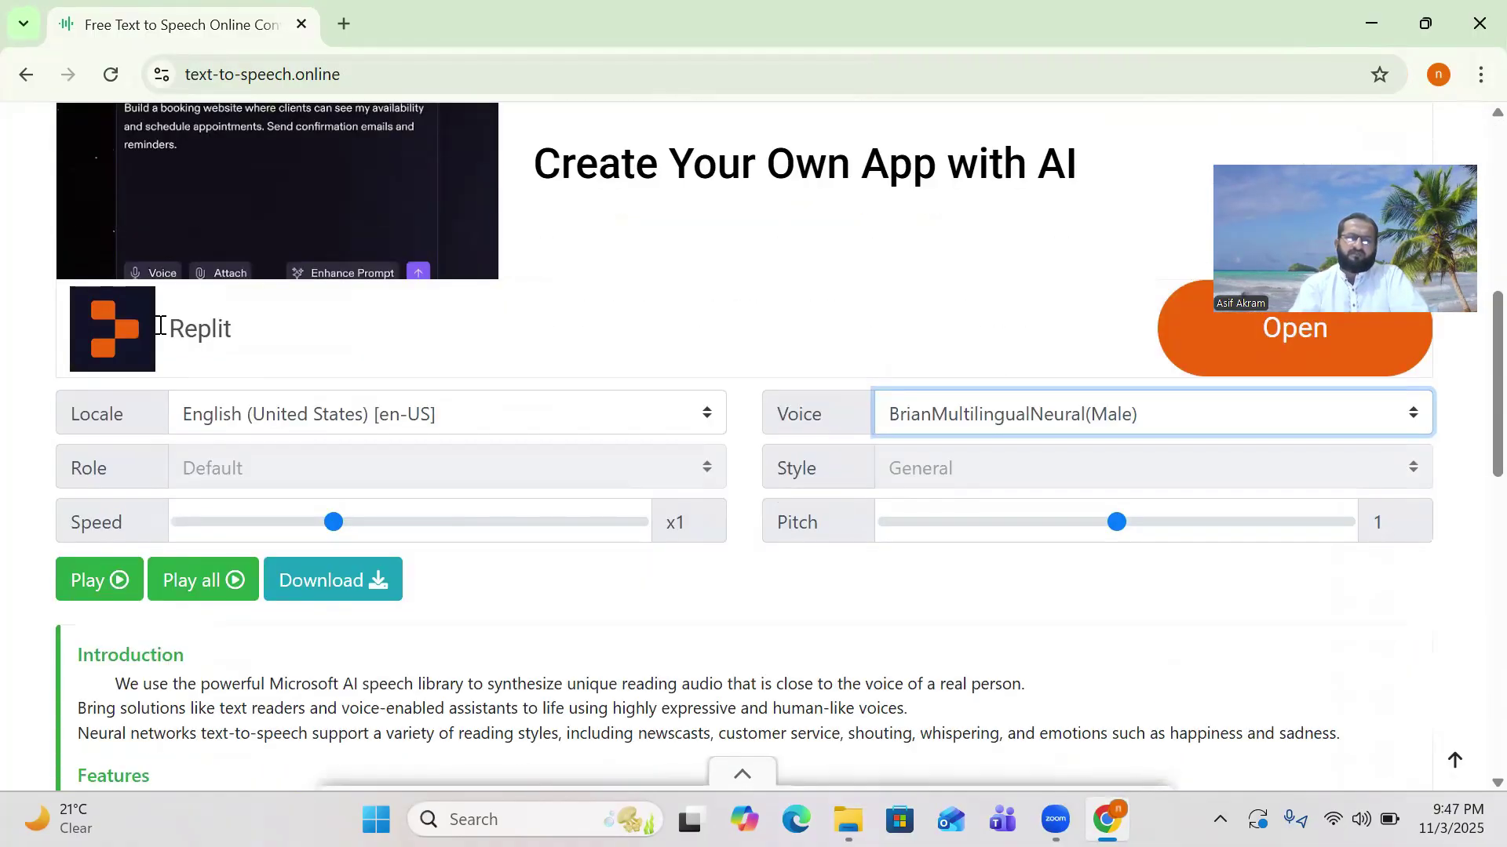
scroll(149, 306, down, 3)
click(90, 266)
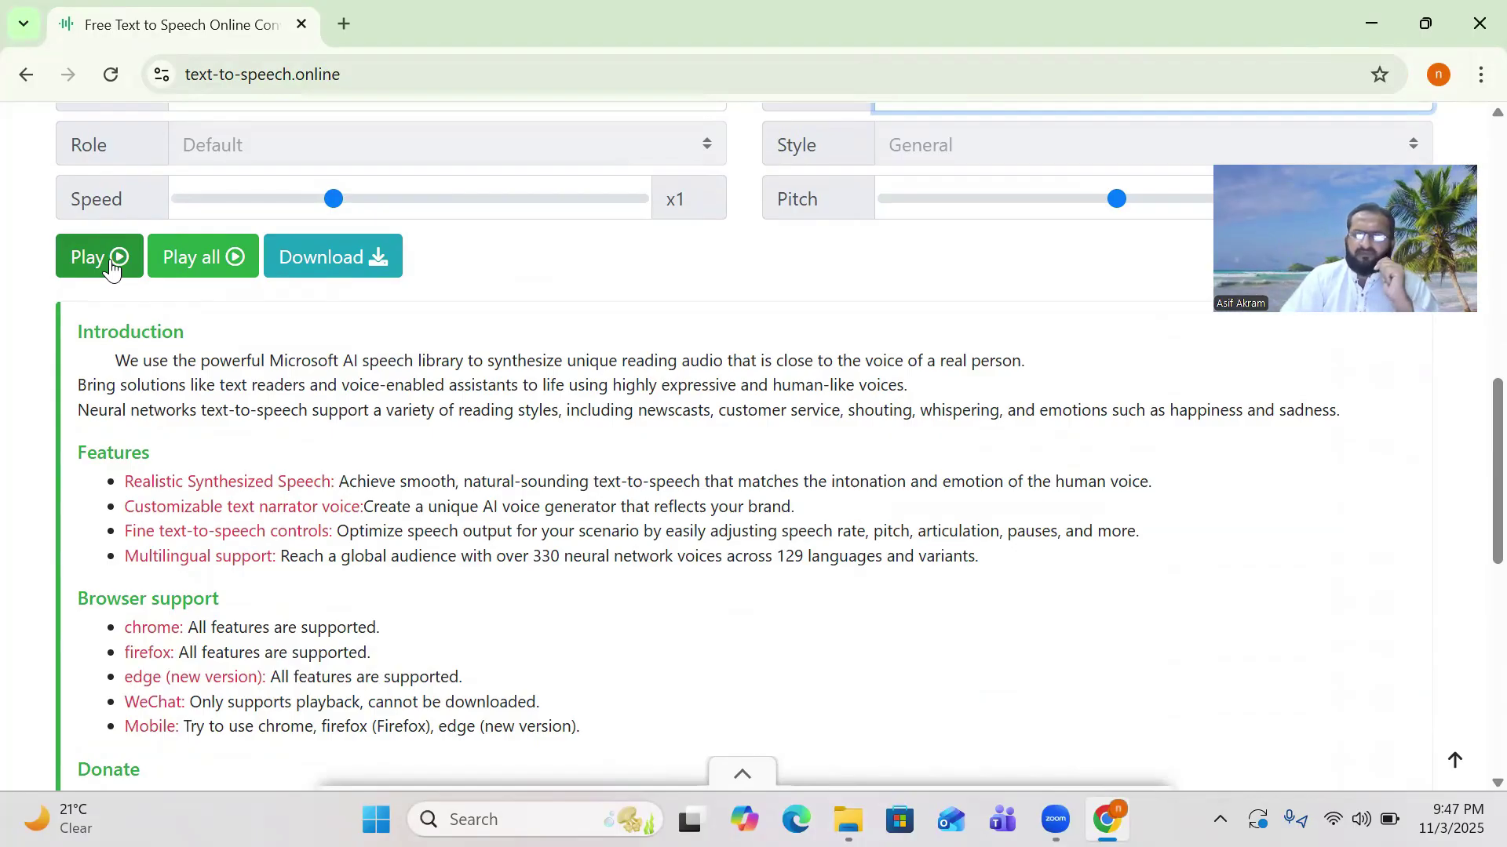
click(110, 267)
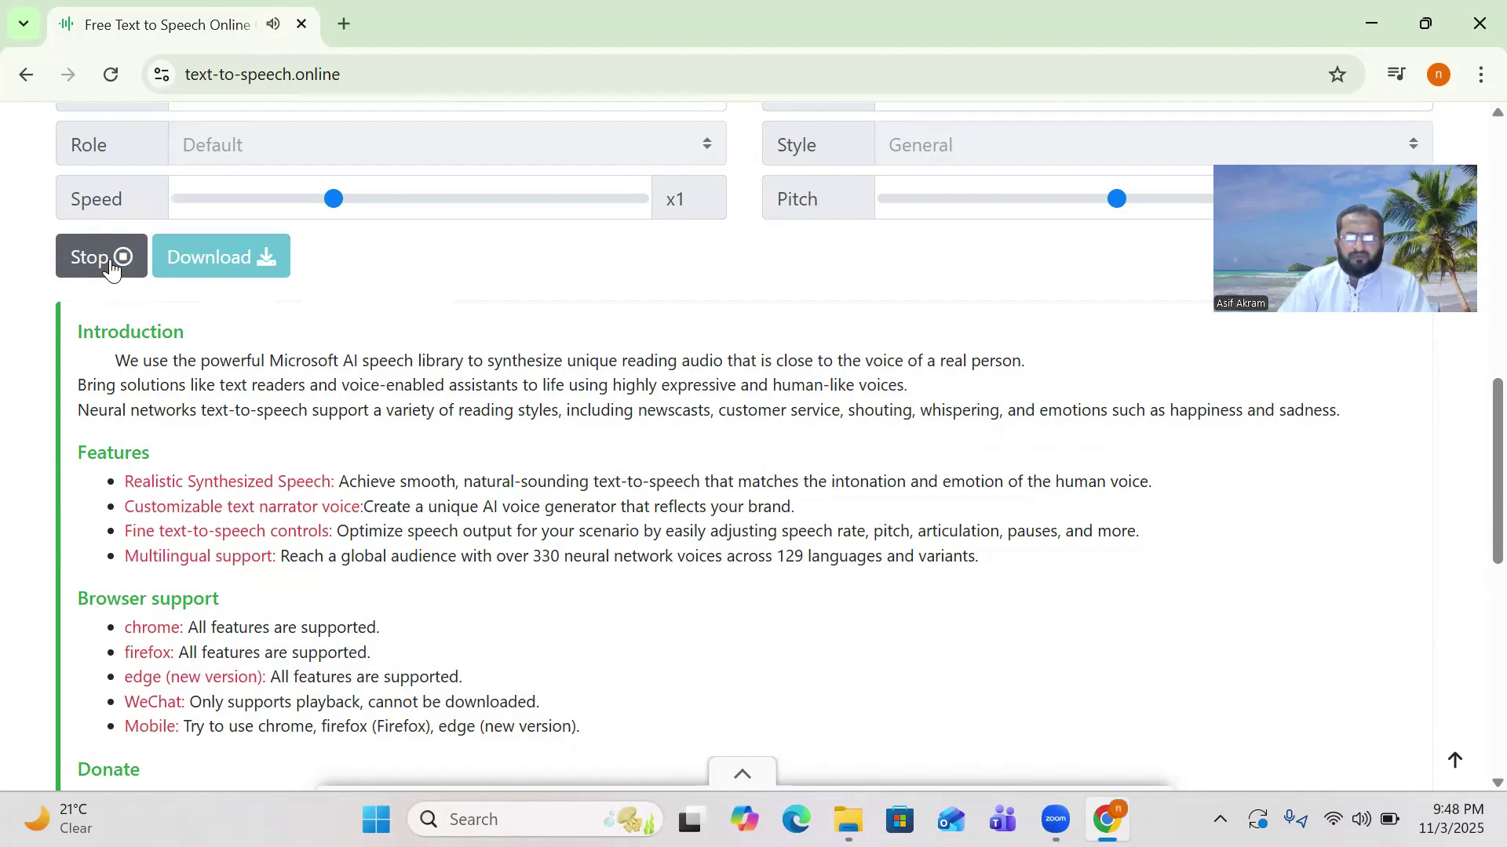
click(111, 259)
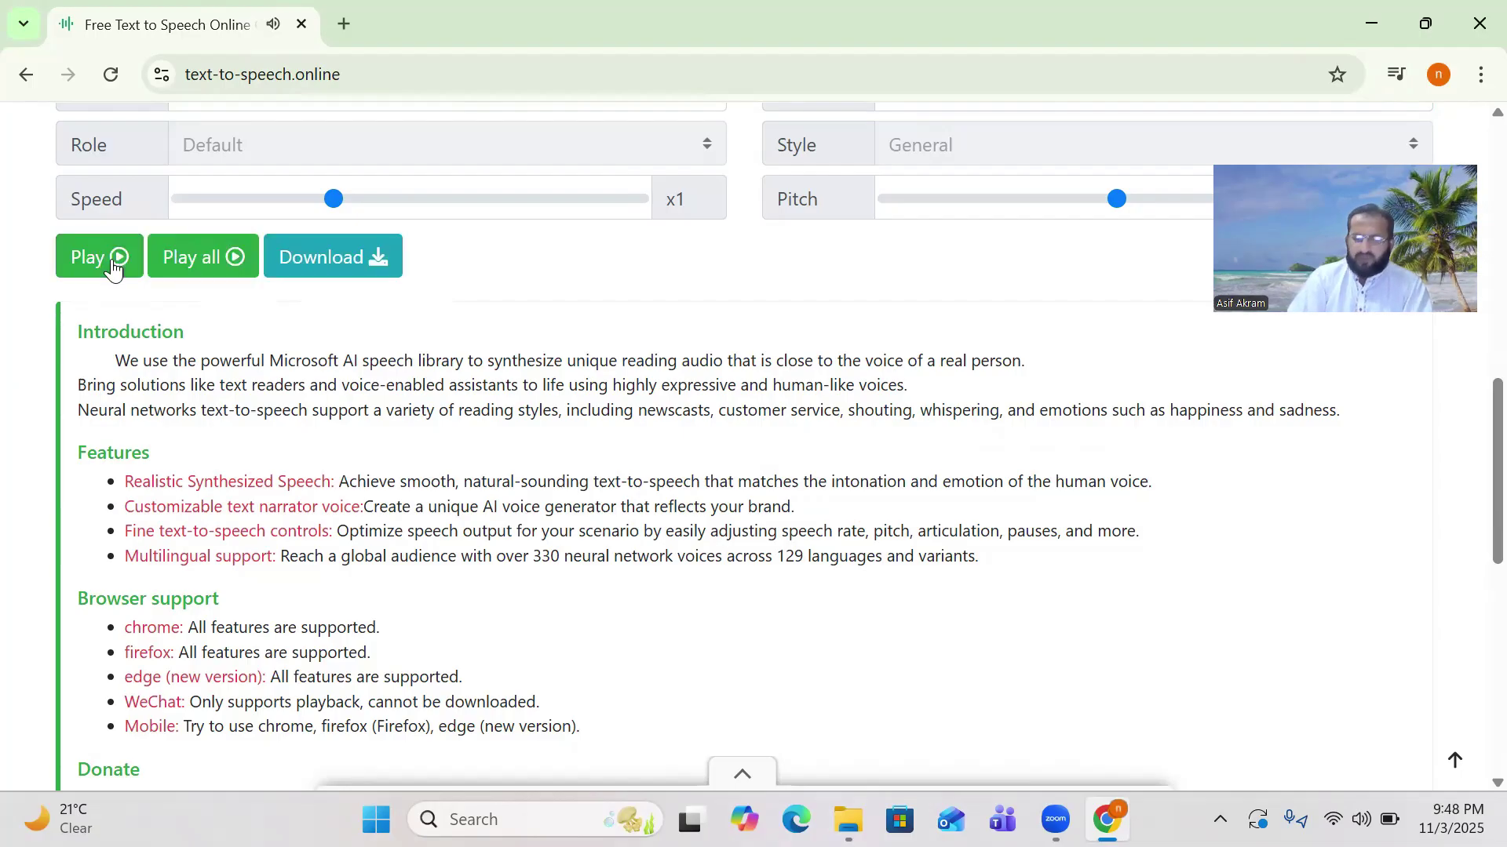
Delete all the sample text from the converter's text box
scroll(553, 255, up, 4)
scroll(553, 256, up, 8)
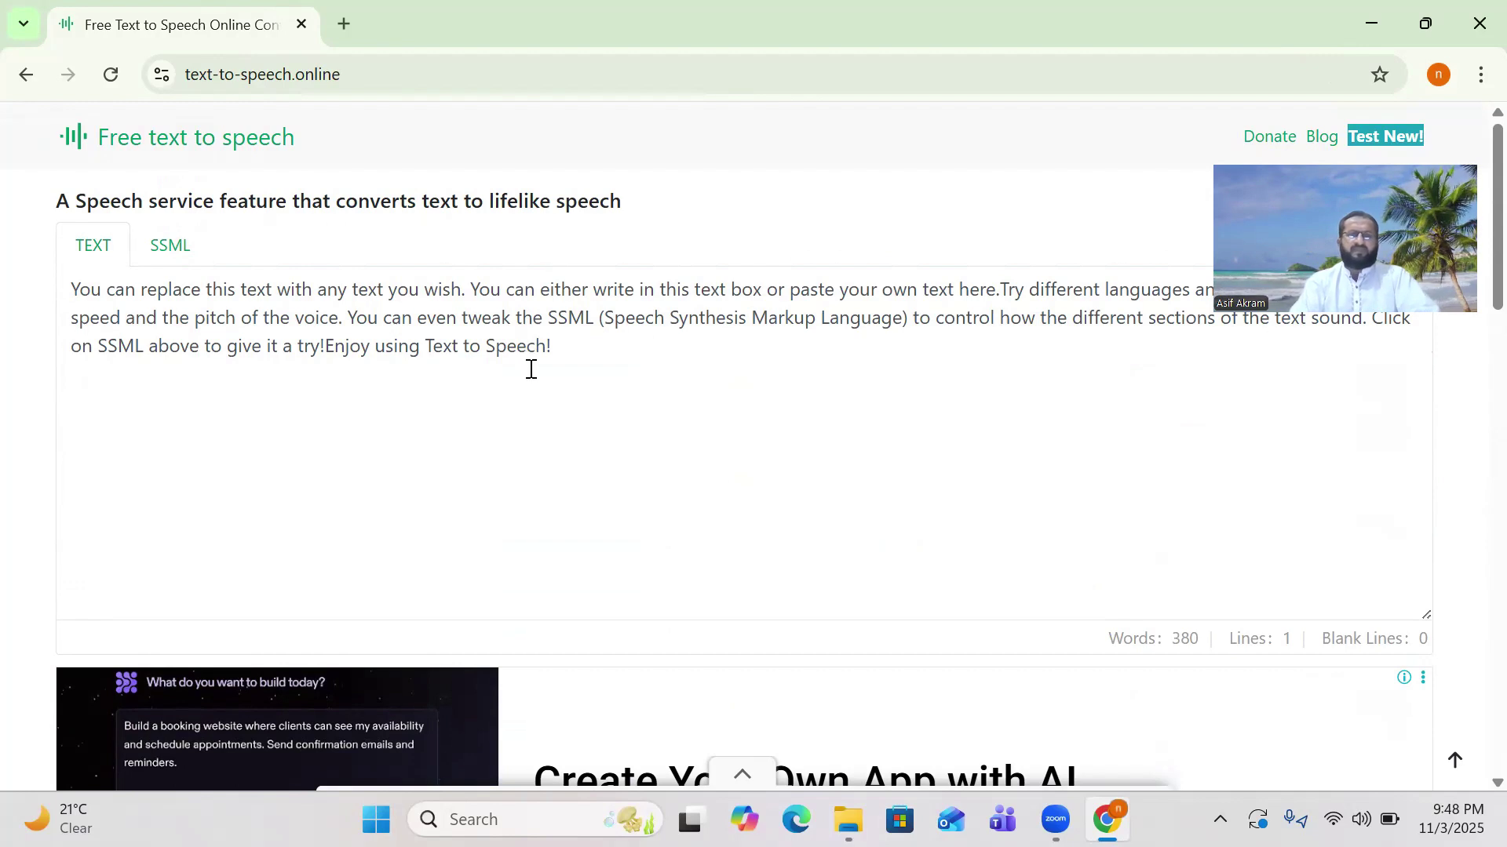
drag(556, 350, 40, 263)
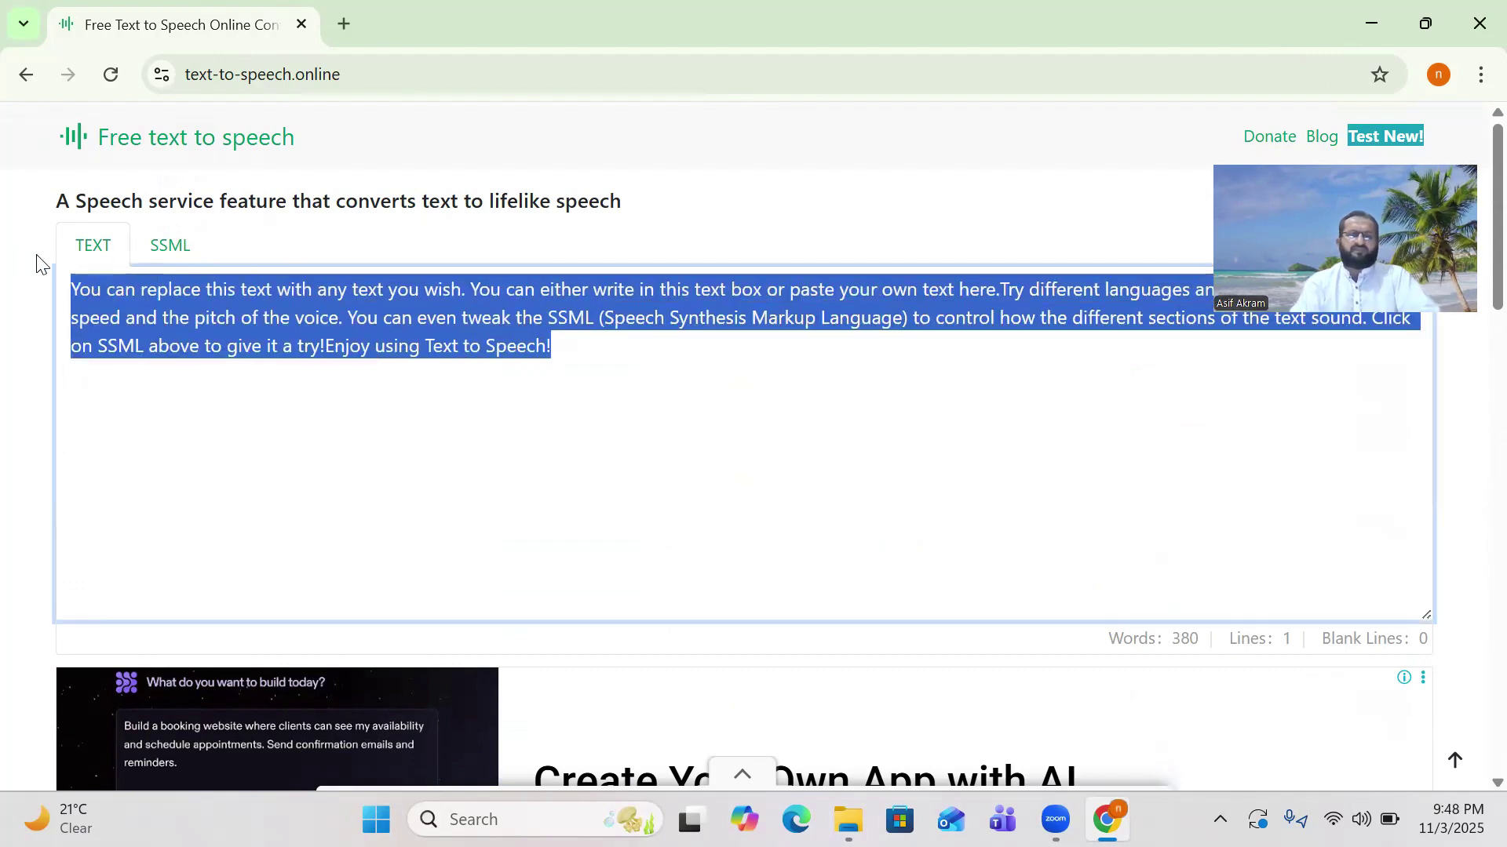
key(BackSpace)
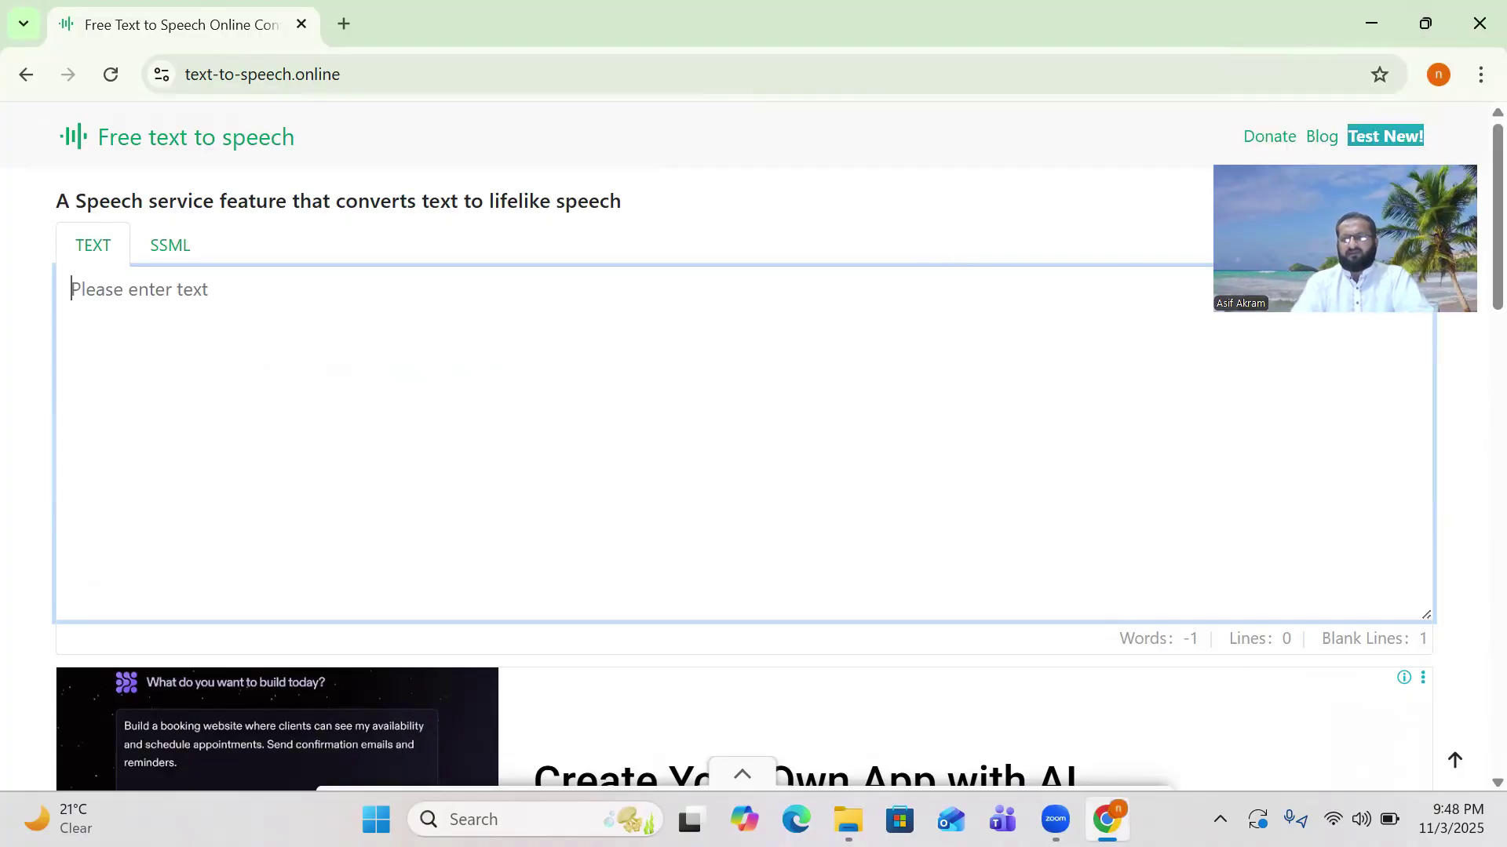
Switch to a new Chrome window using the purple-avatar Work profile and open ChatGPT from its shortcuts
key(super+d)
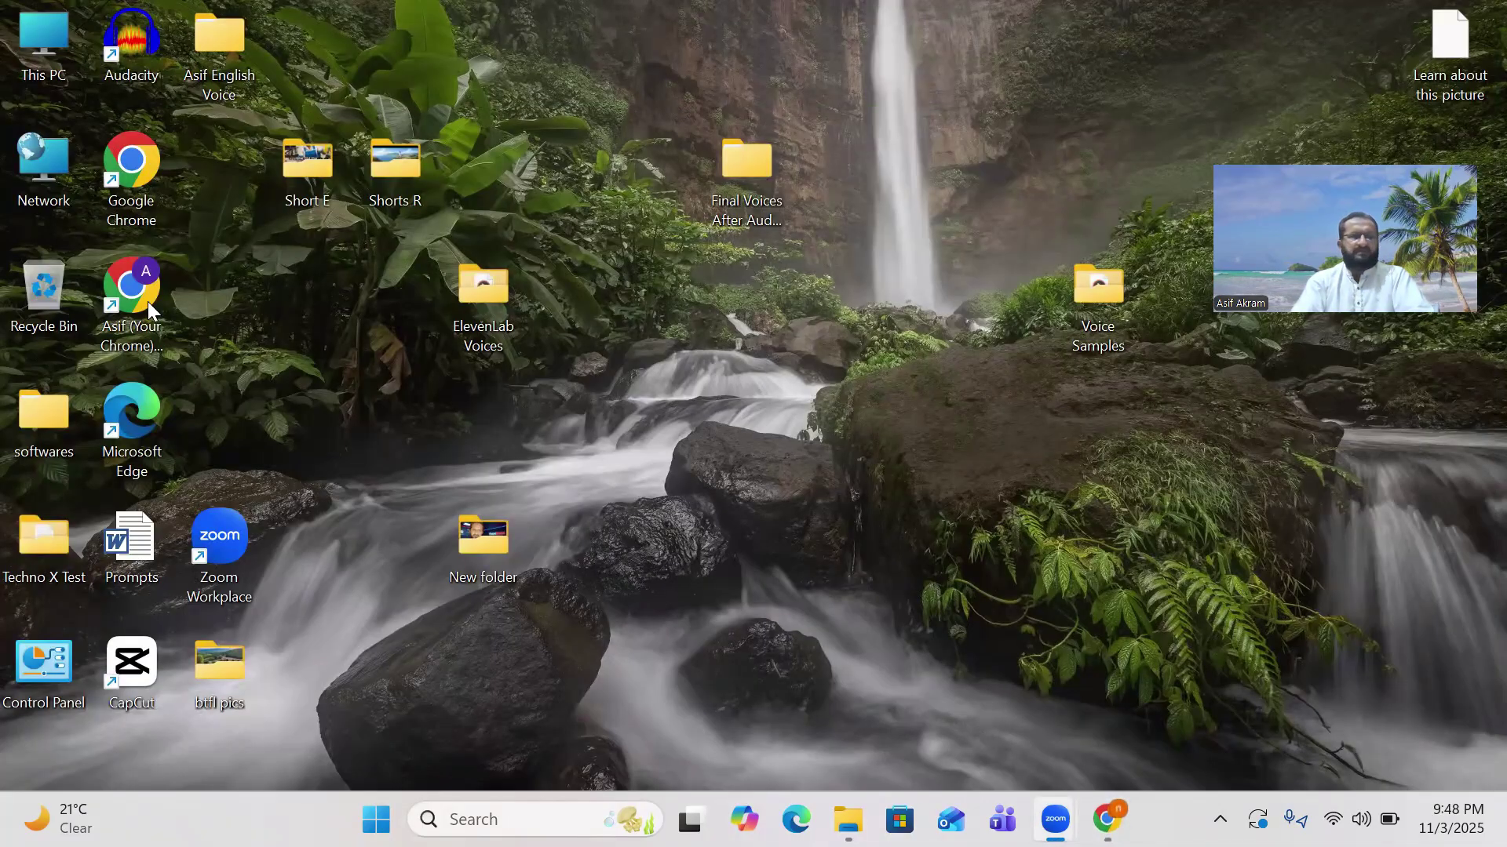
double_click(150, 191)
scroll(383, 524, down, 3)
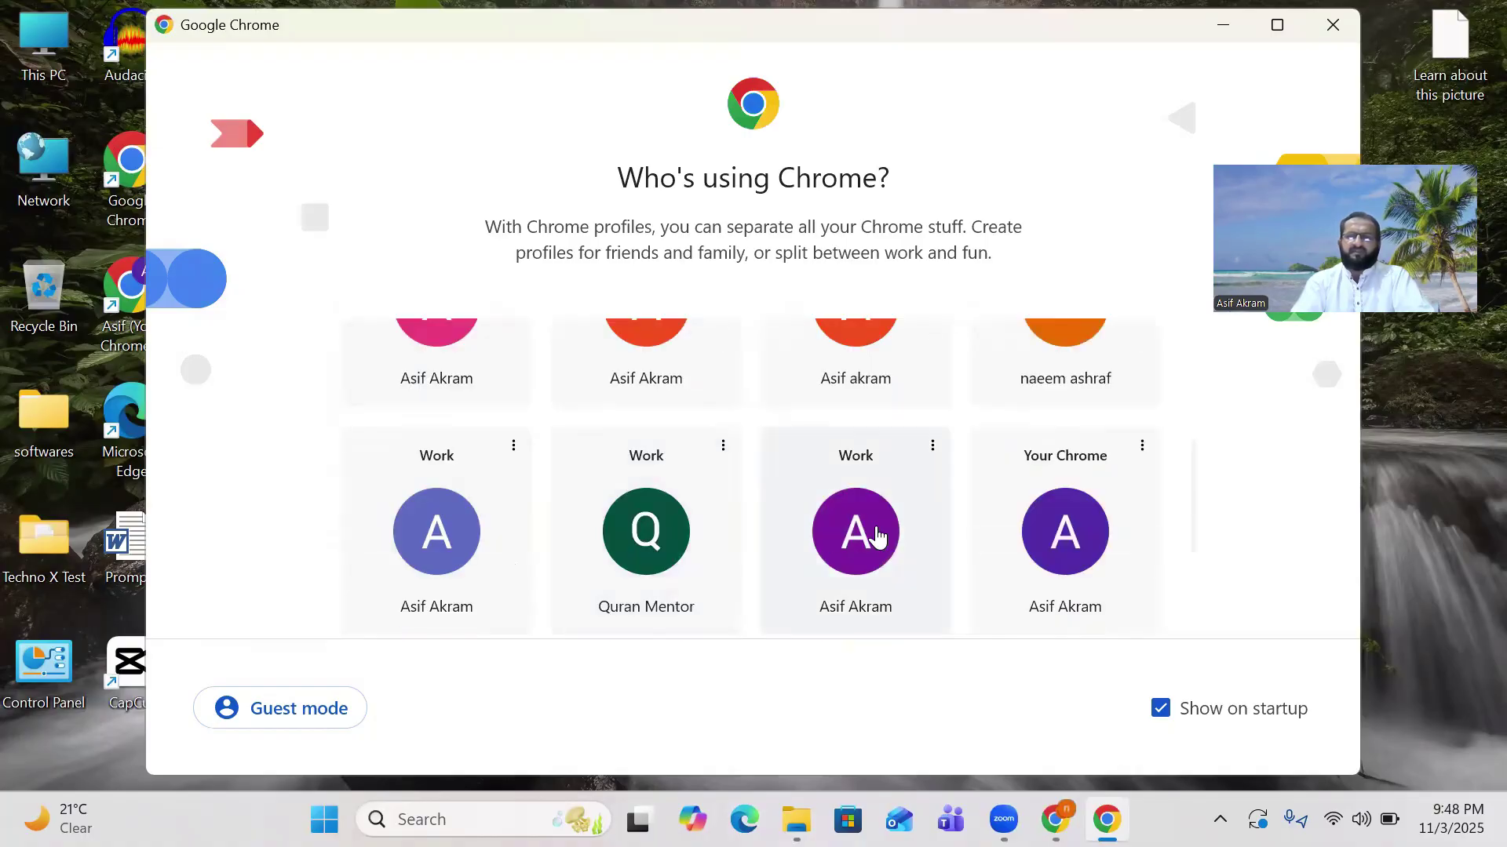
click(878, 535)
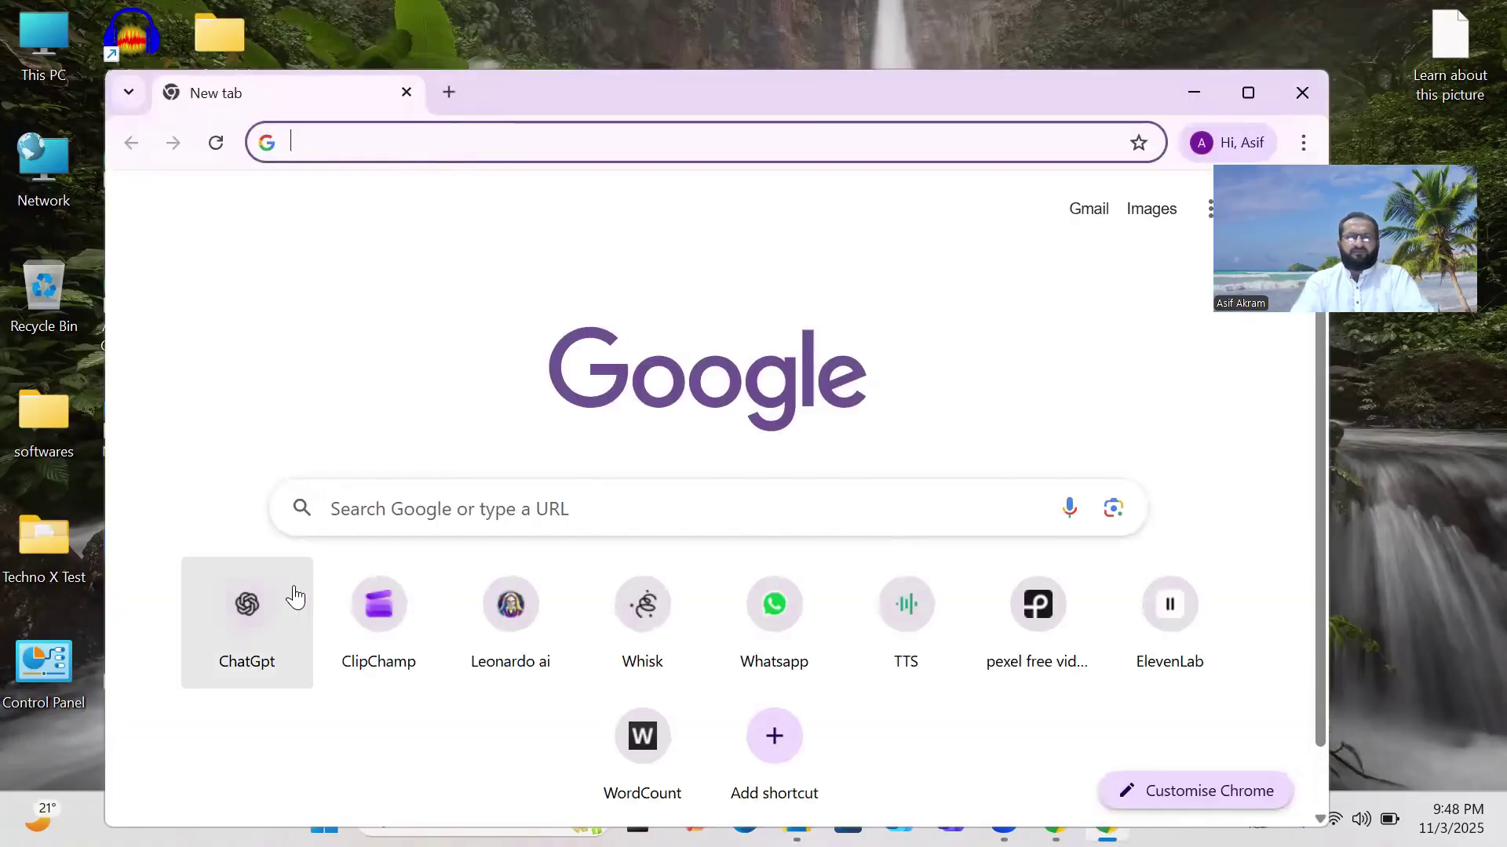
click(259, 602)
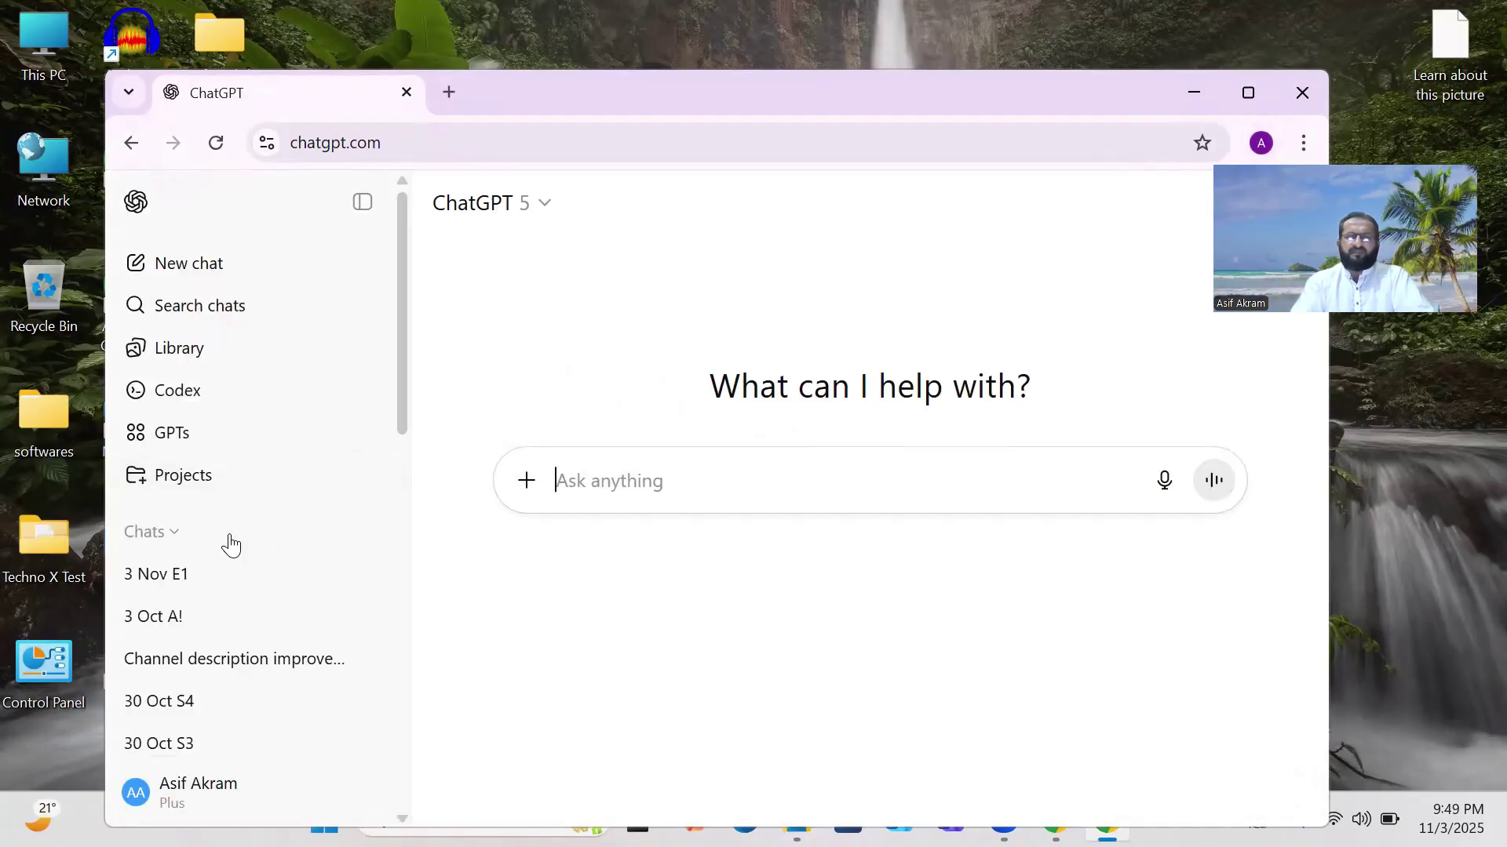
Open the "3 Nov E1" chat and locate the story section that begins "The courthouse loomed above us"
click(165, 584)
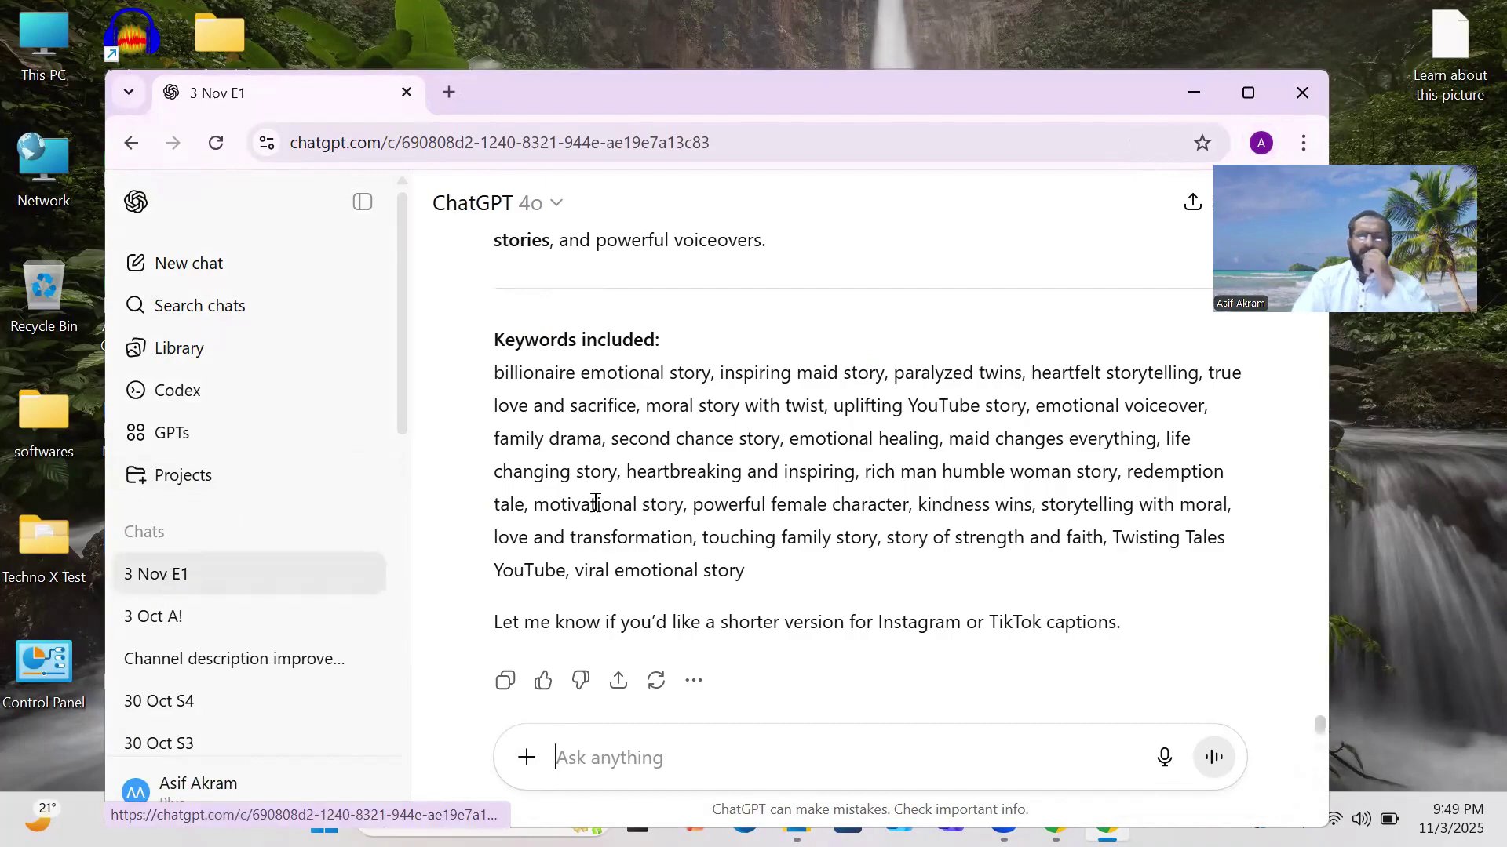
scroll(647, 400, up, 5)
scroll(652, 401, up, 15)
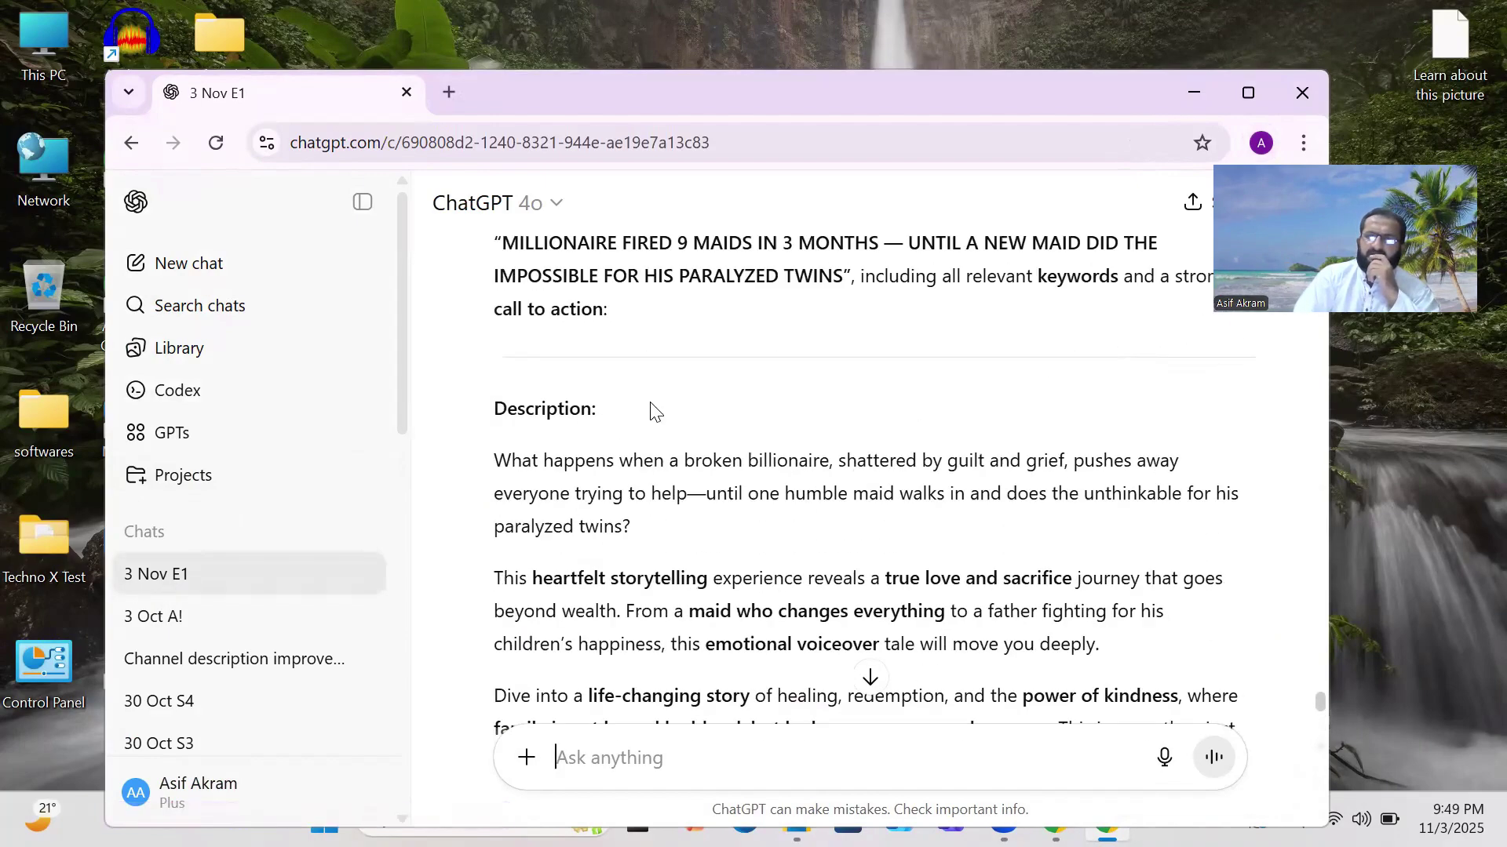
scroll(656, 401, up, 12)
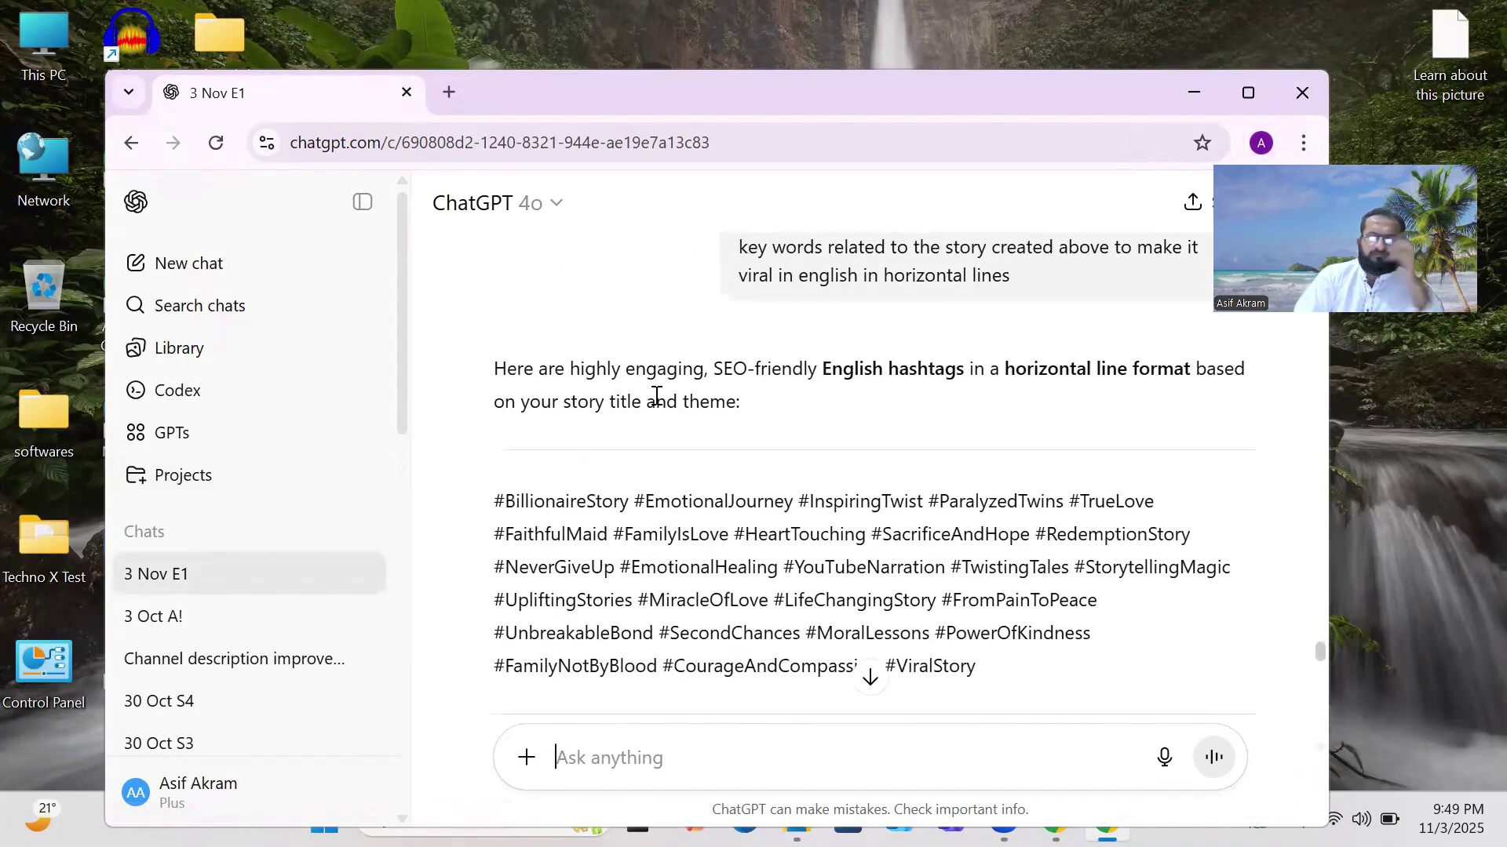
scroll(663, 386, up, 15)
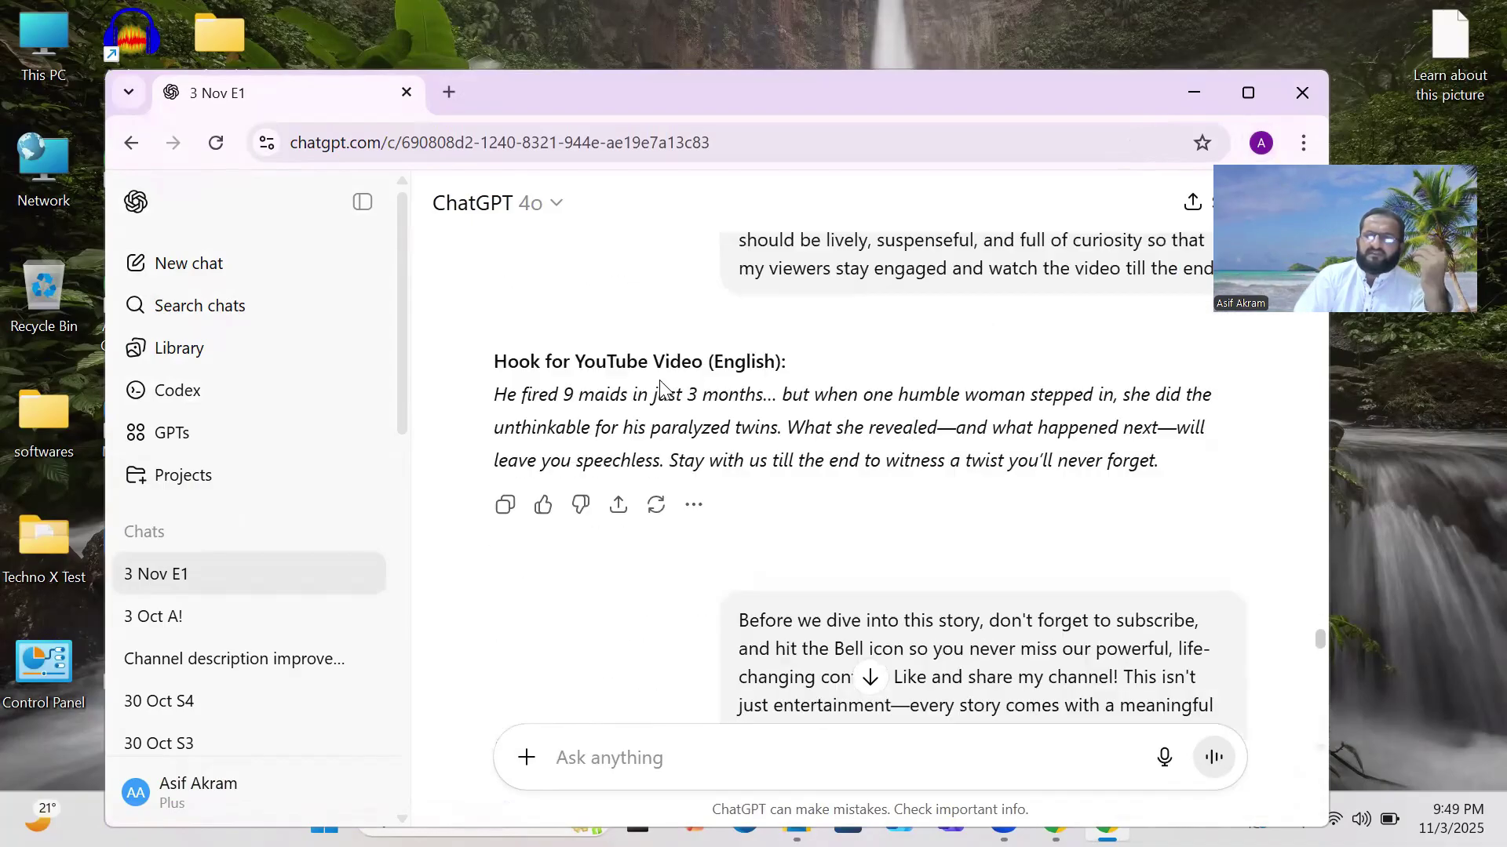
scroll(664, 383, up, 15)
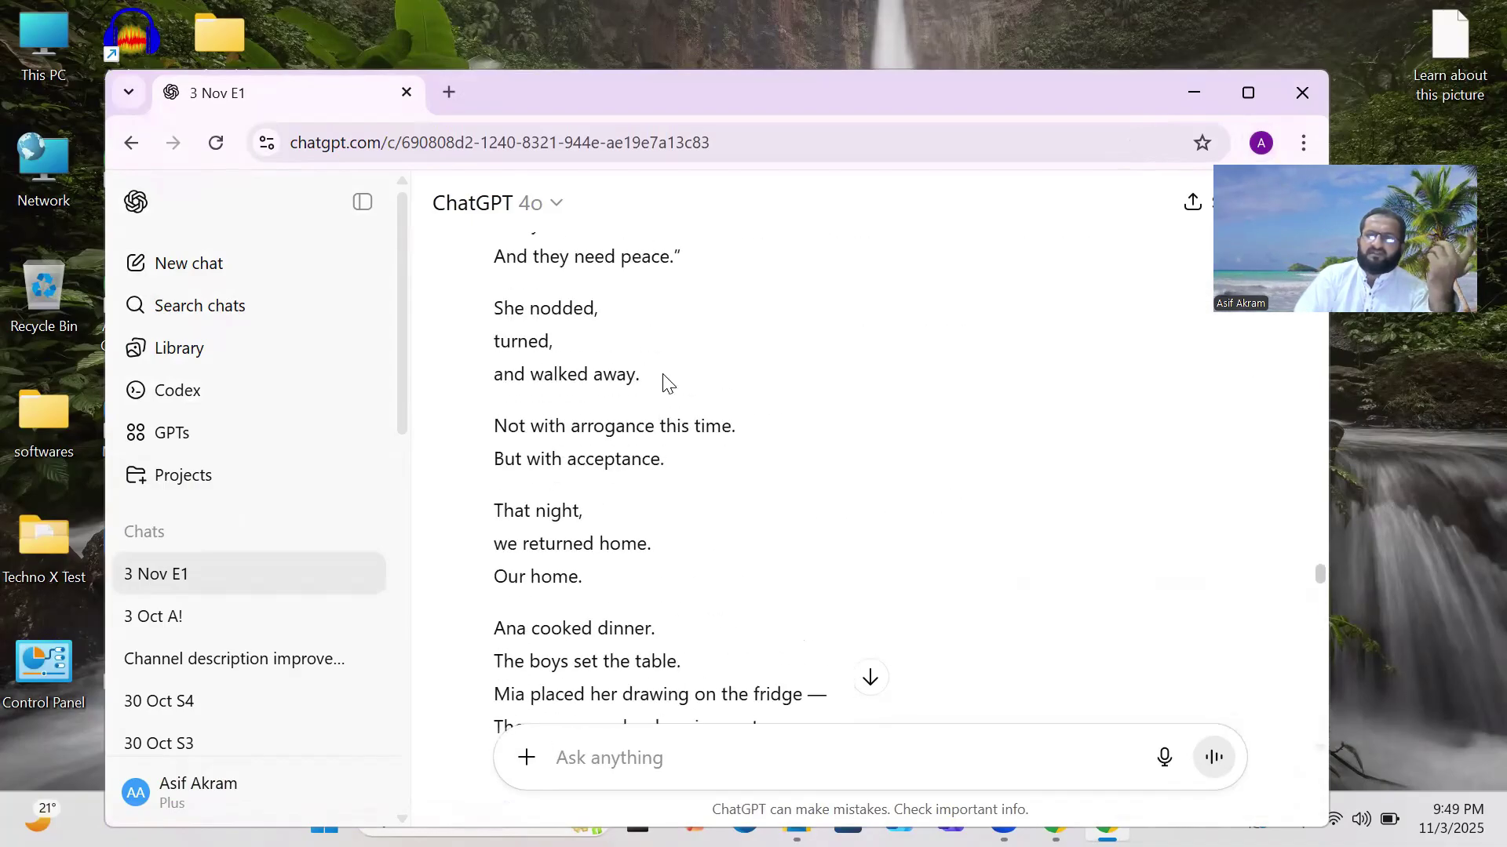
scroll(667, 369, up, 12)
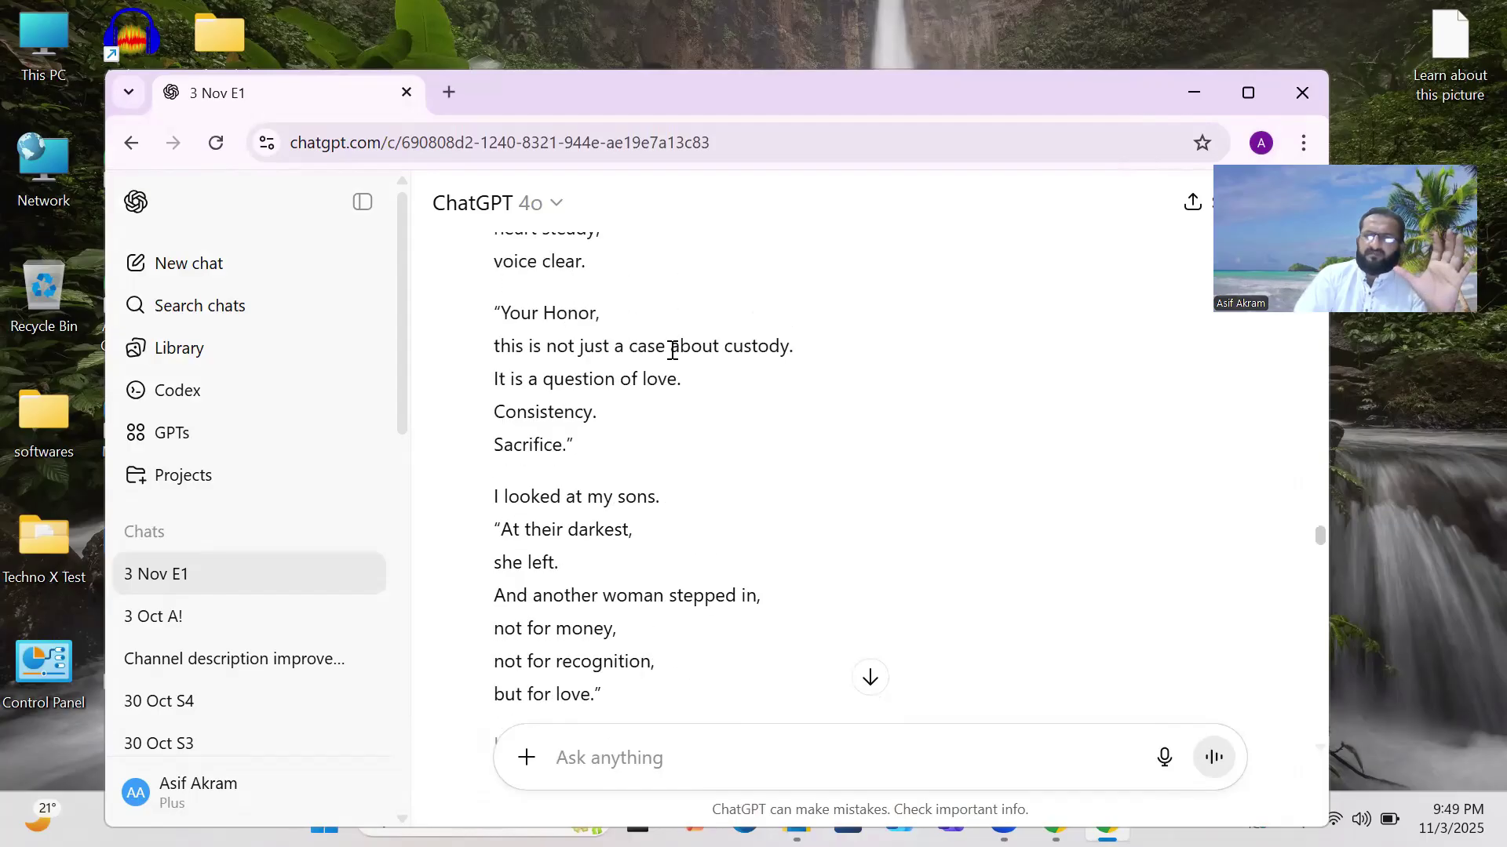
scroll(672, 354, up, 5)
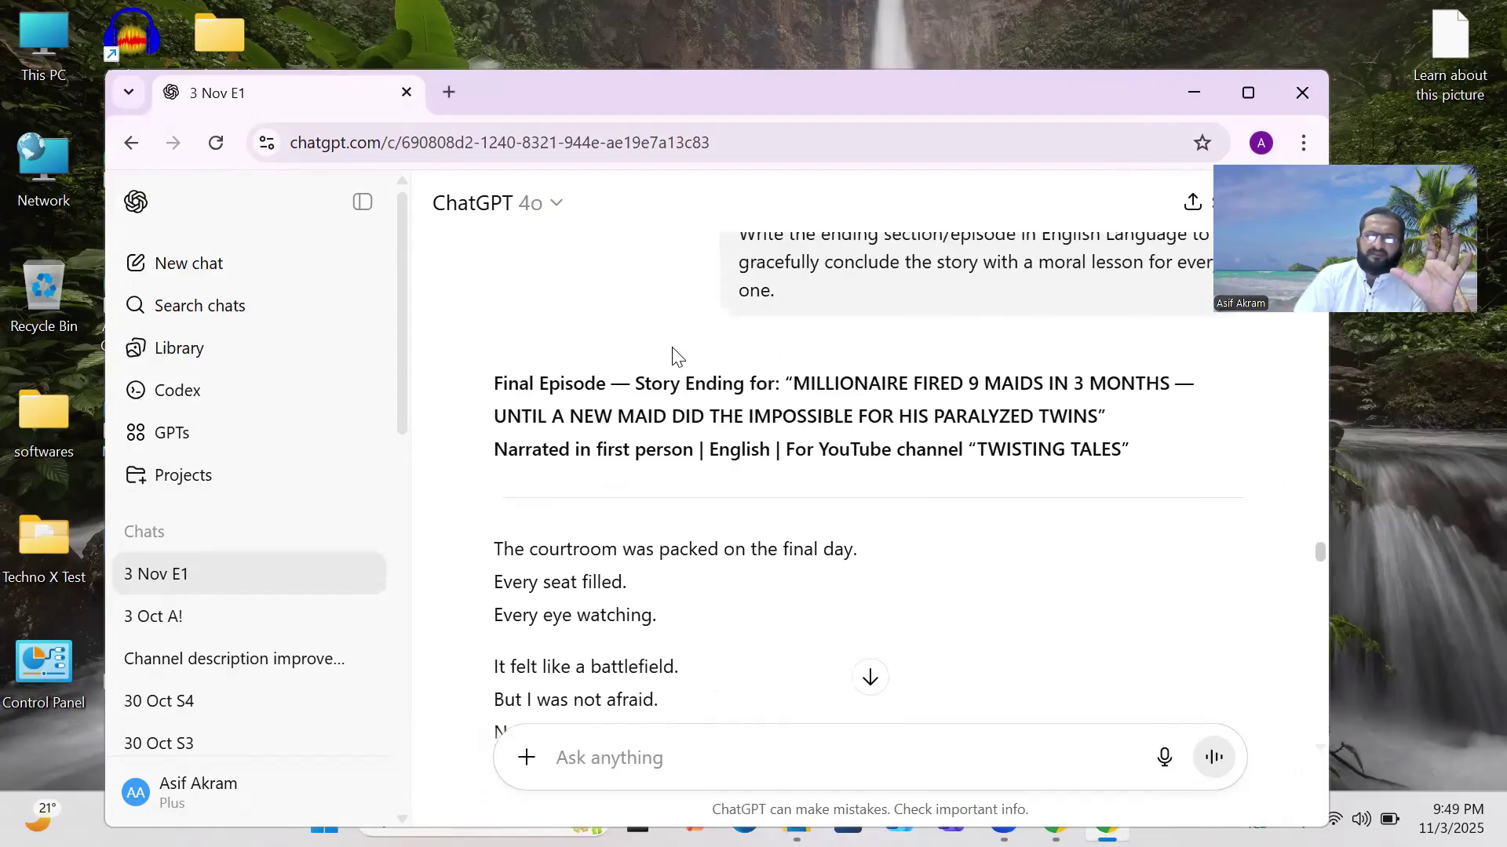
scroll(672, 354, down, 5)
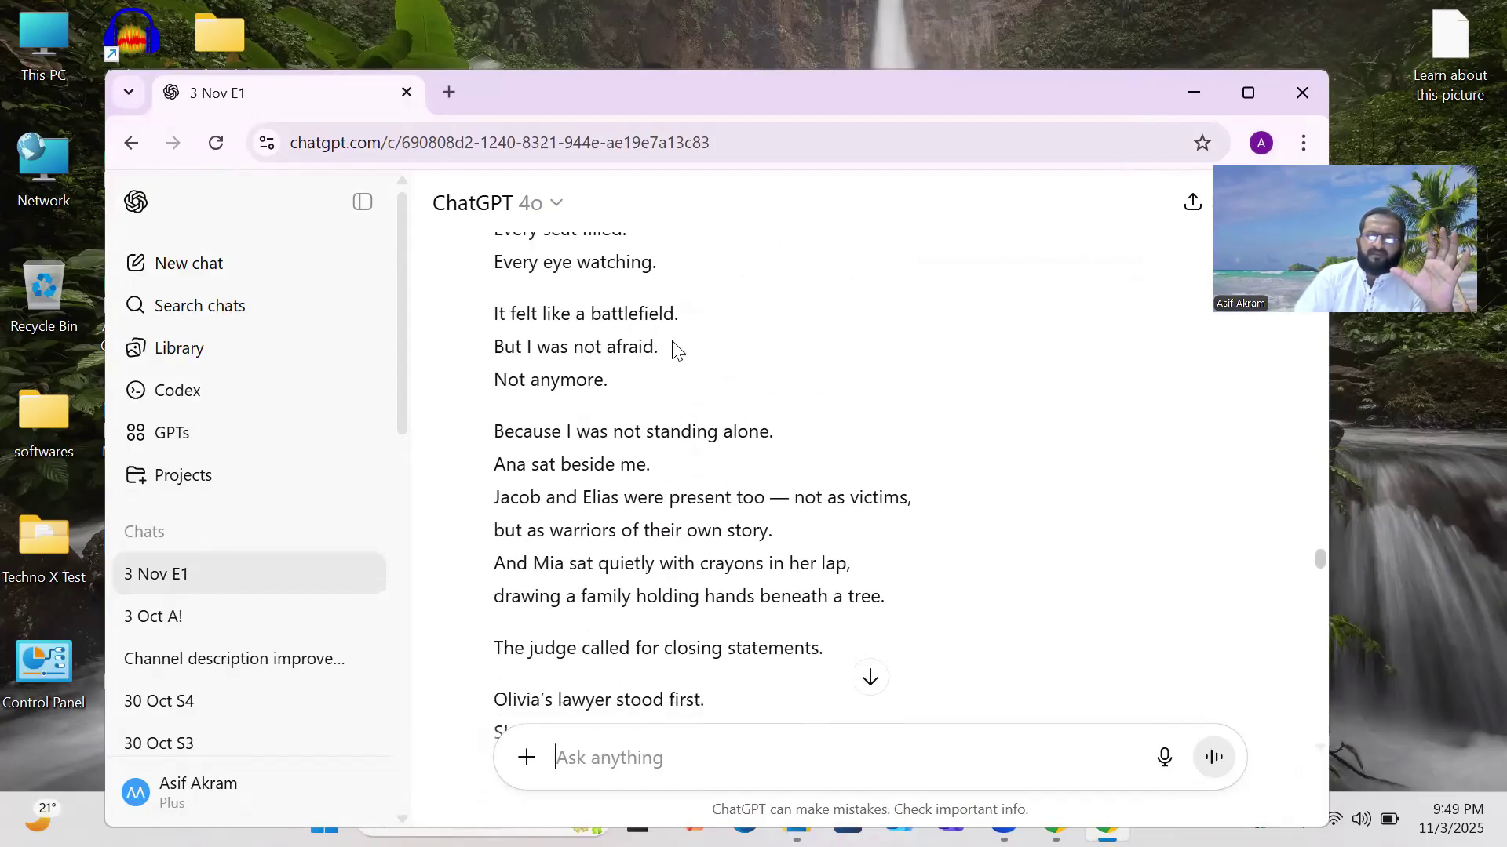
scroll(677, 350, up, 2)
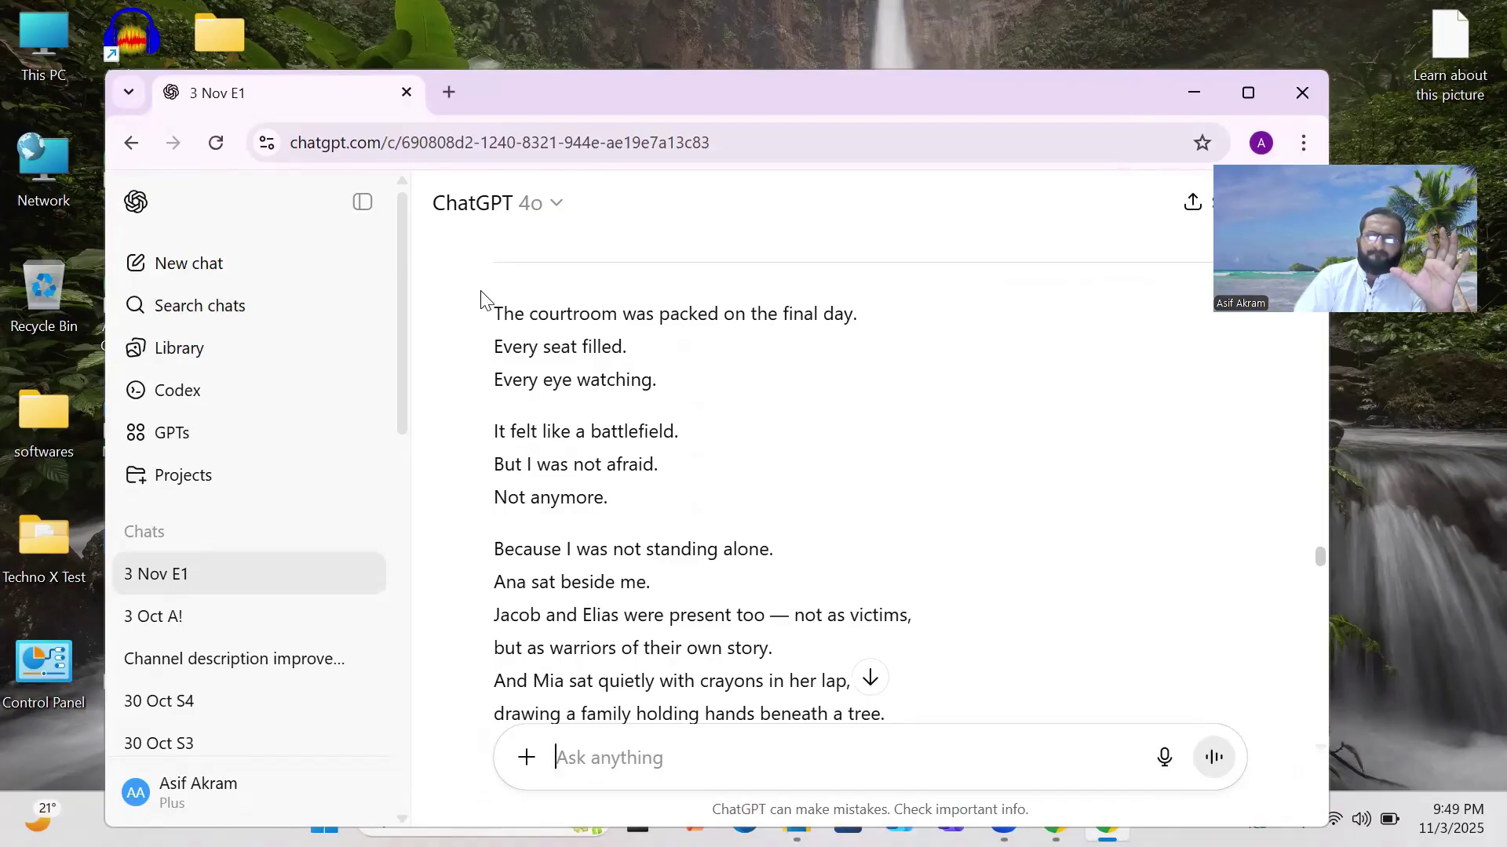
scroll(481, 301, up, 5)
scroll(514, 296, down, 4)
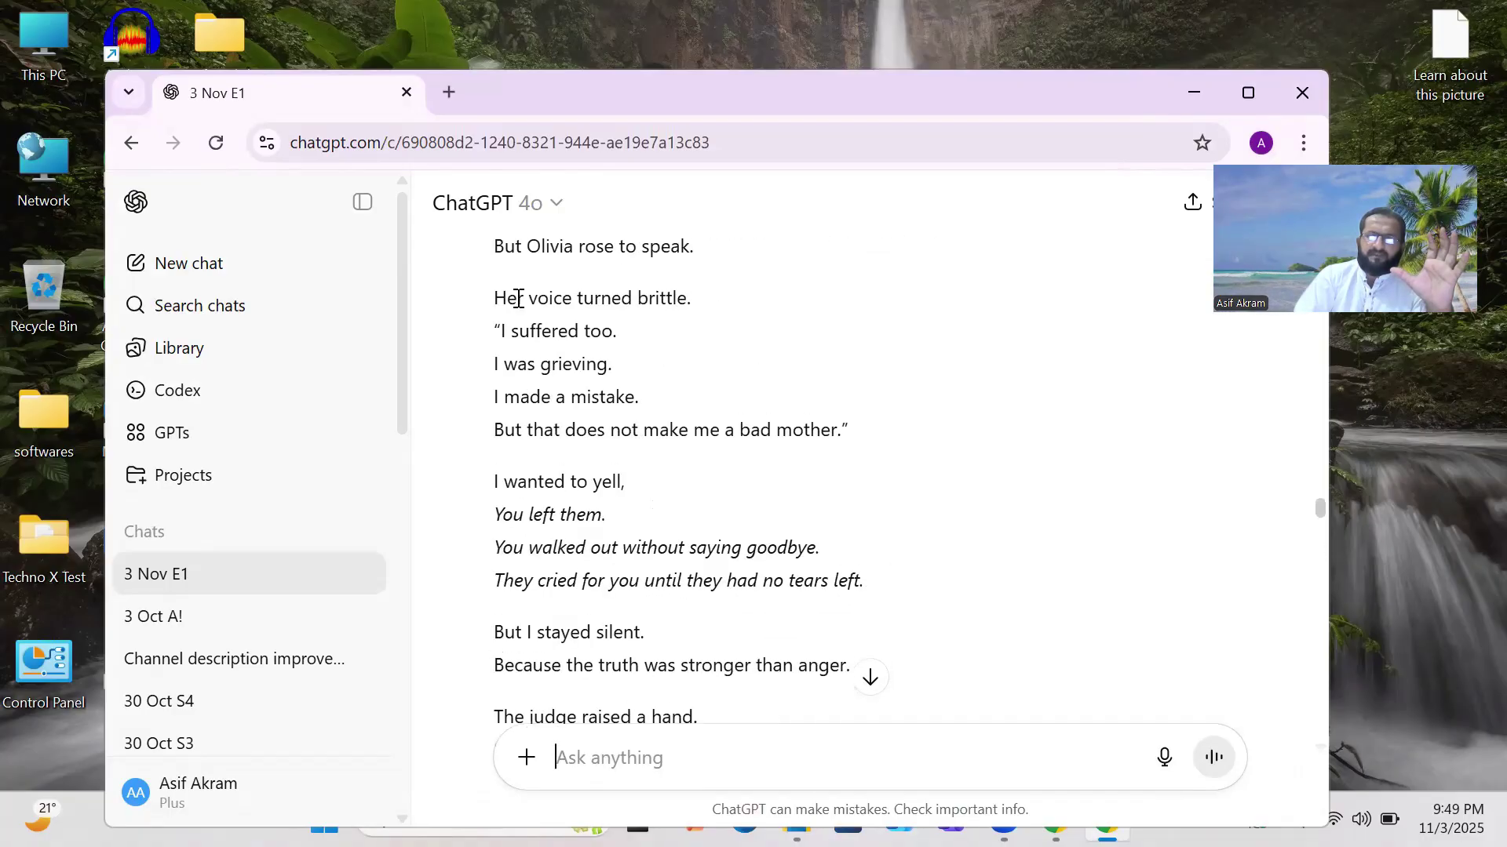
scroll(518, 298, up, 8)
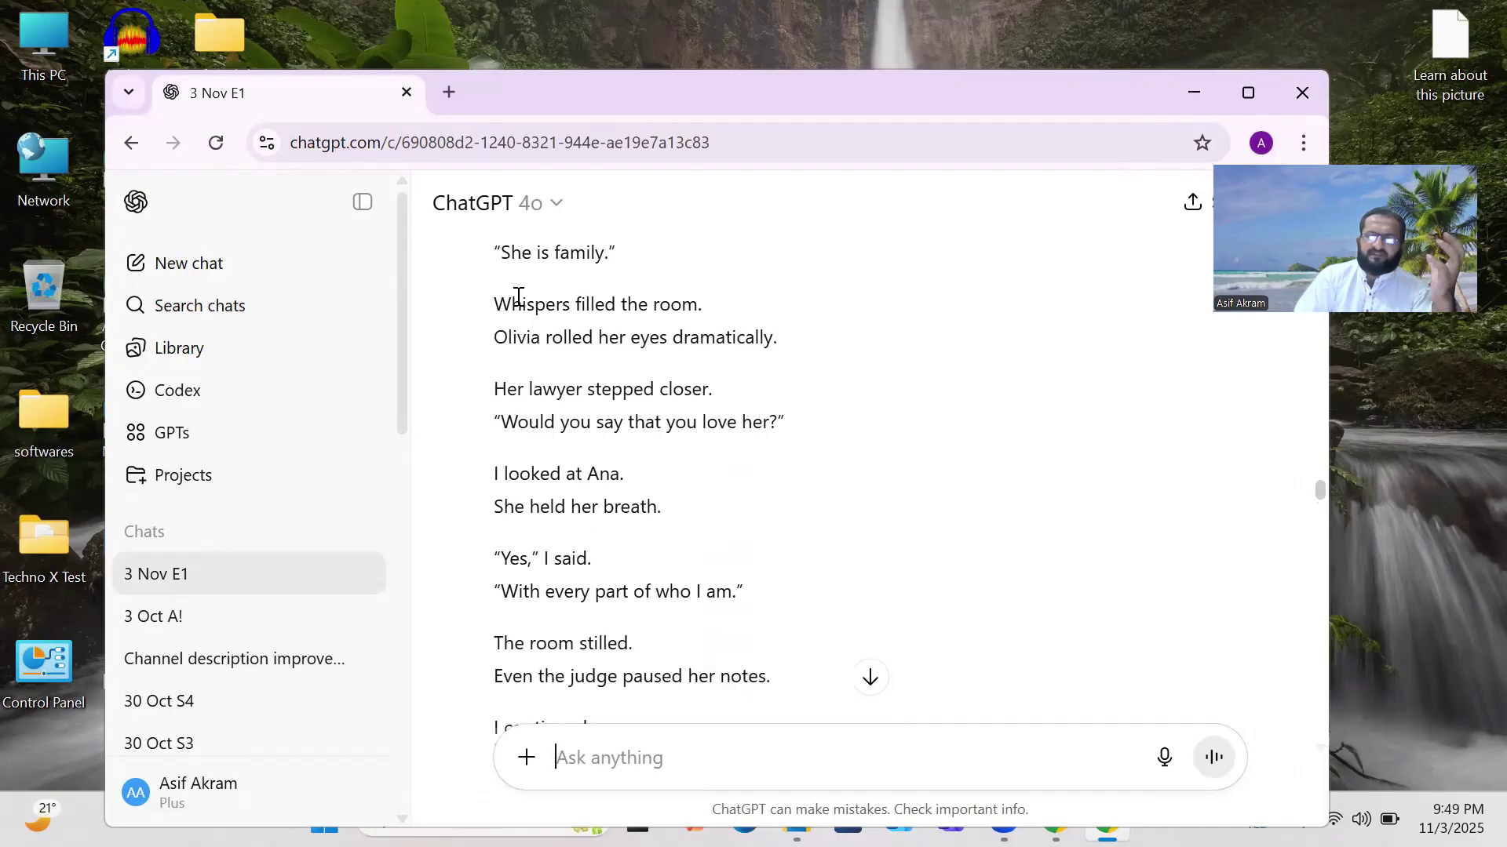
scroll(518, 301, up, 10)
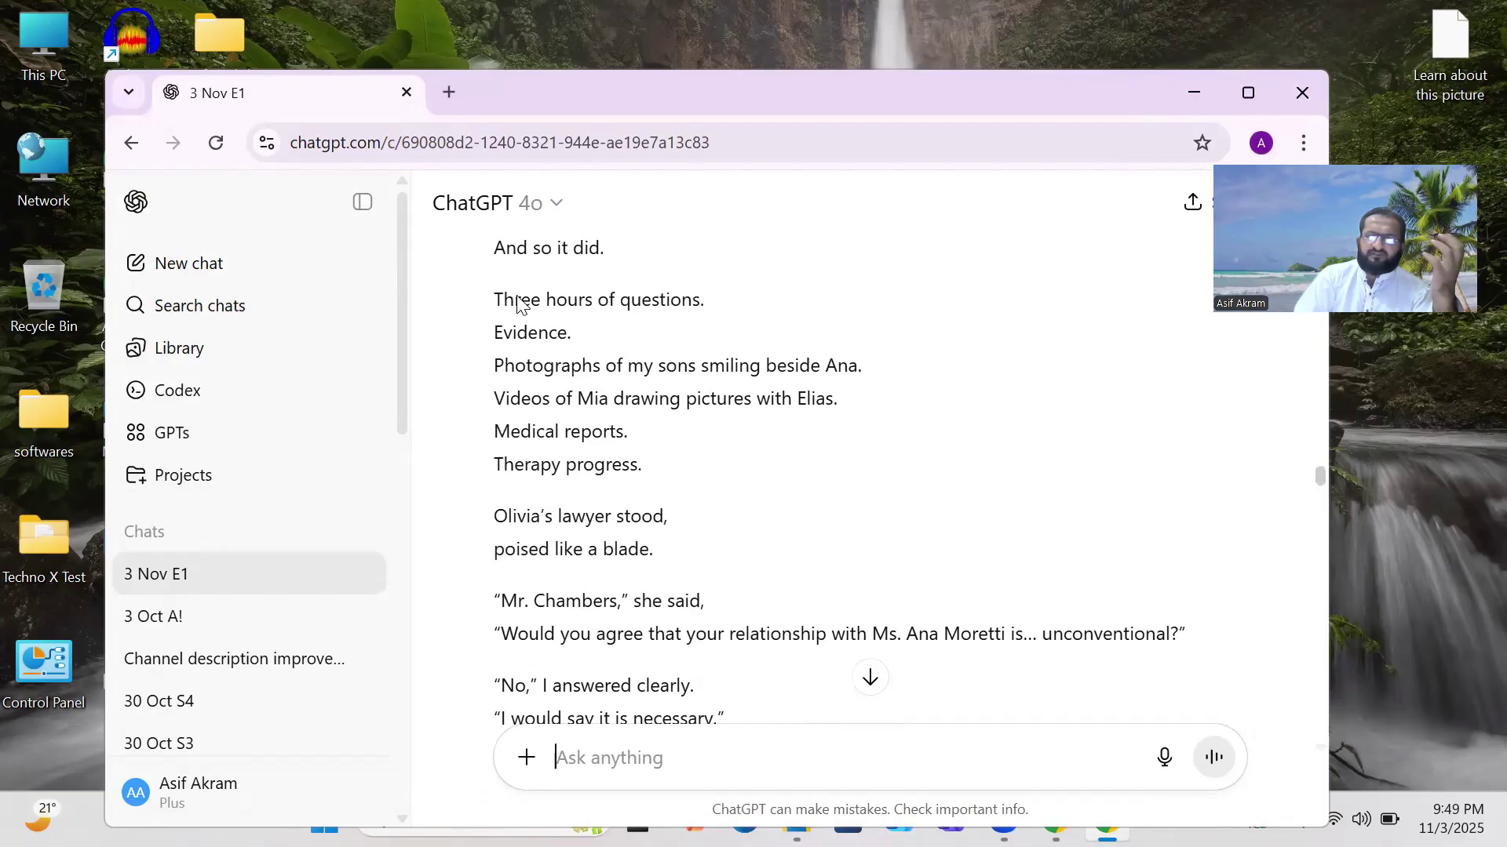
scroll(518, 301, up, 12)
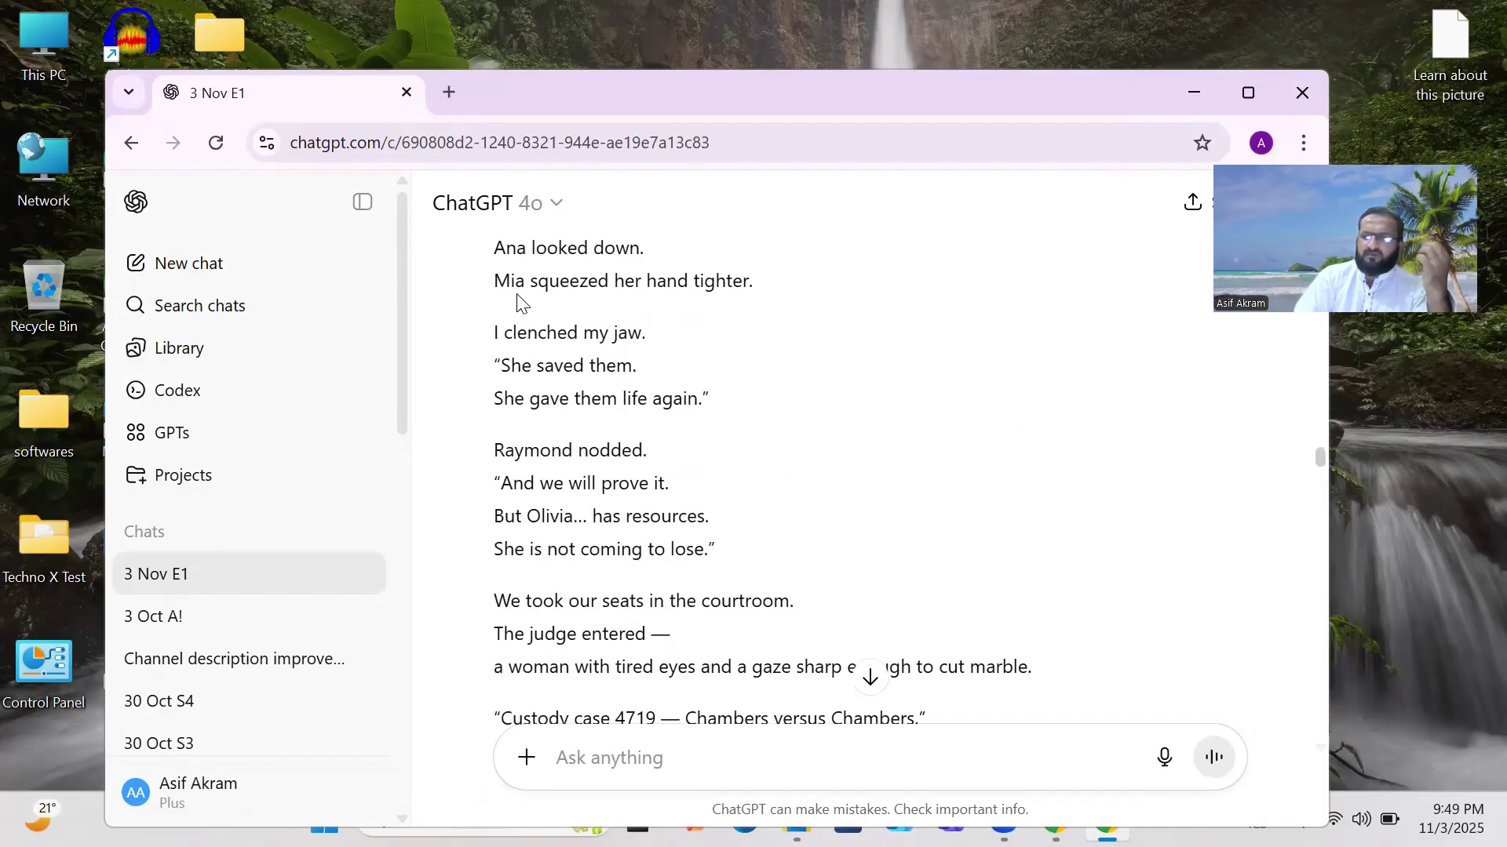
scroll(518, 300, up, 3)
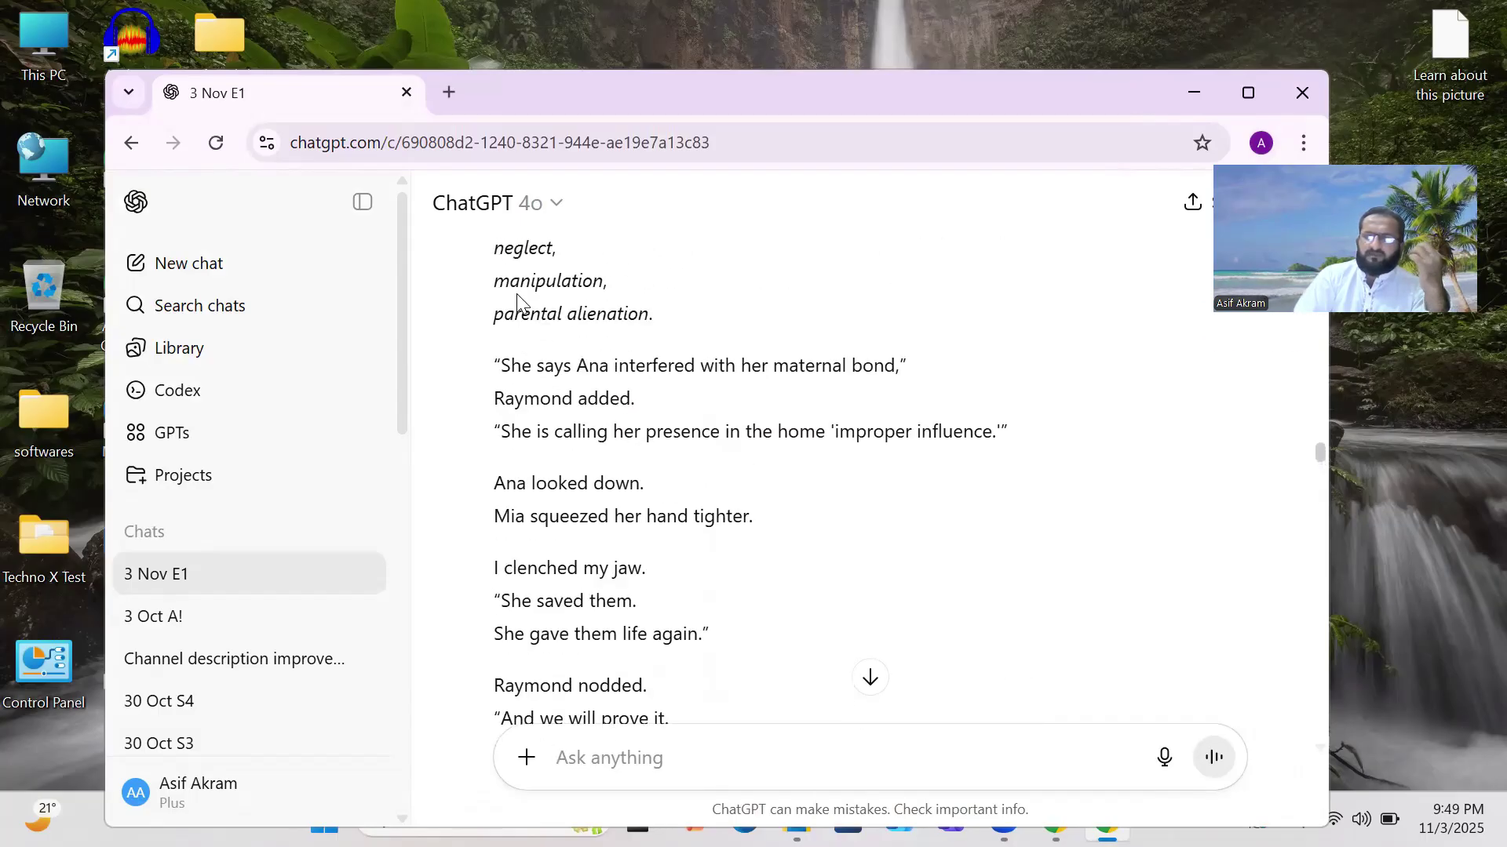
scroll(517, 300, up, 2)
scroll(523, 286, up, 8)
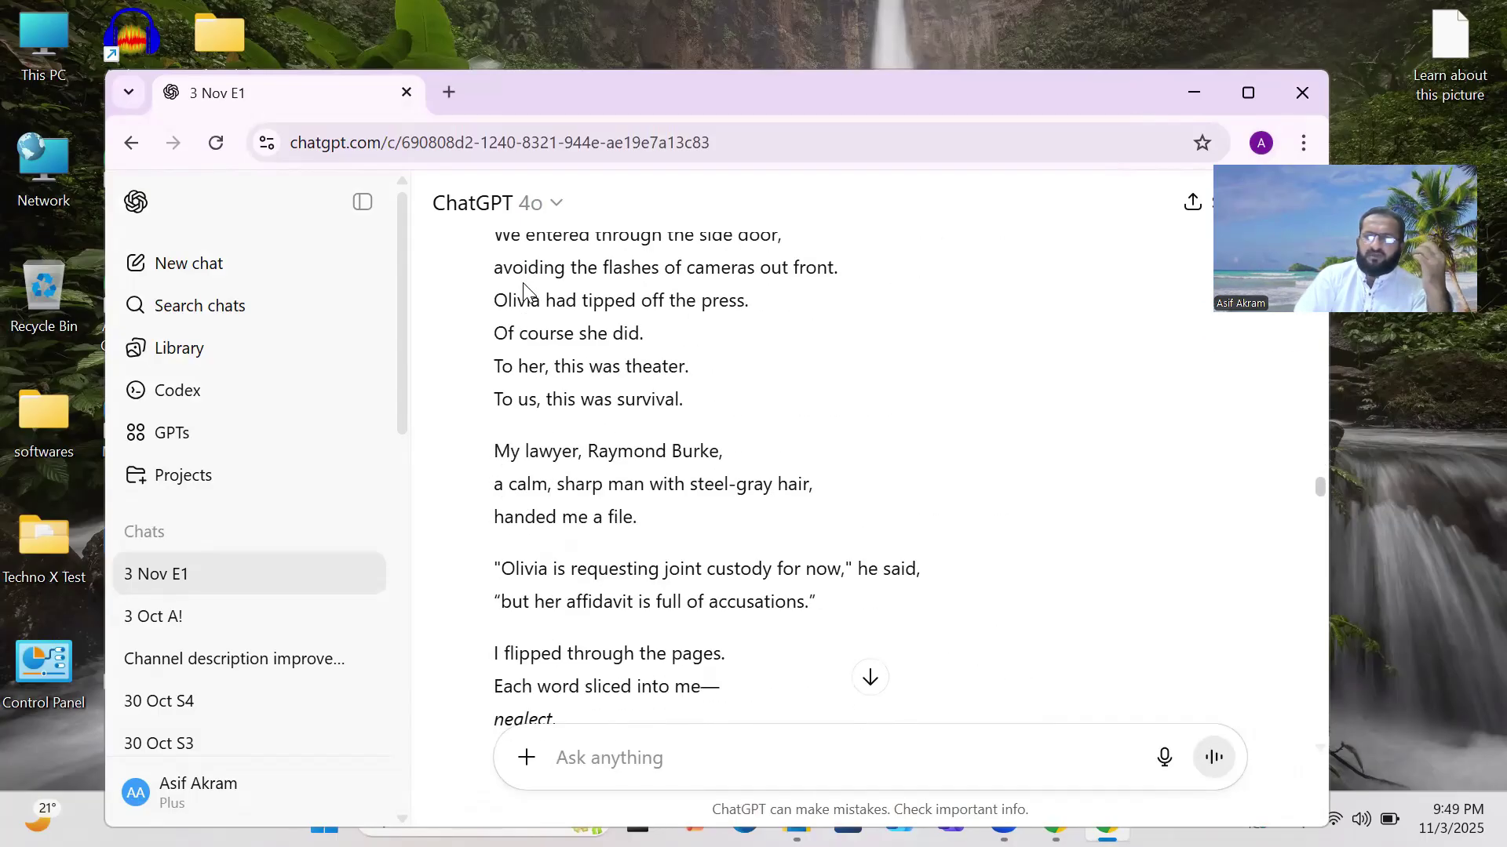
scroll(525, 279, up, 3)
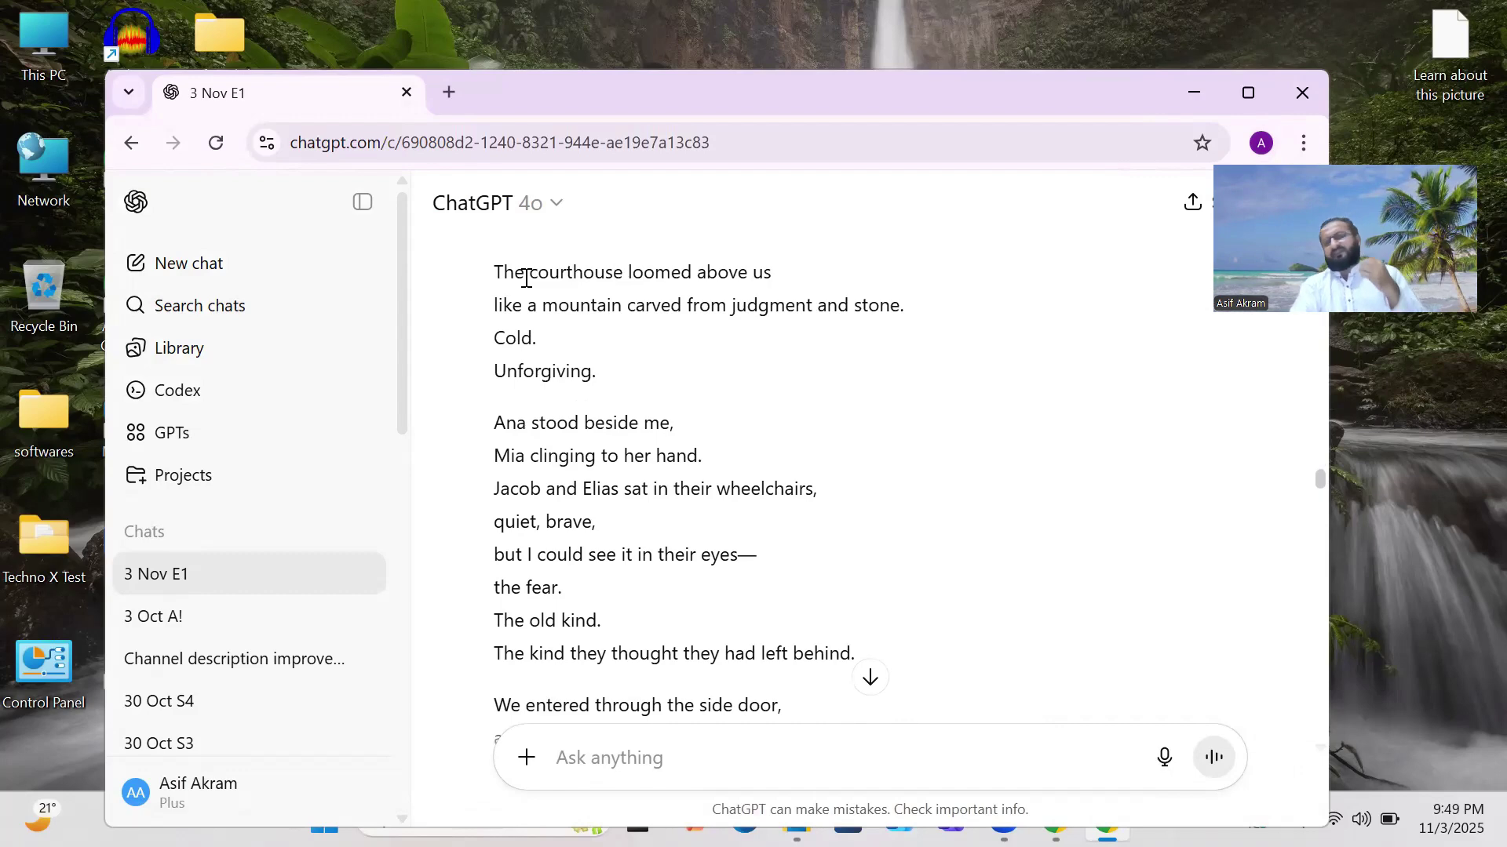
scroll(526, 278, up, 3)
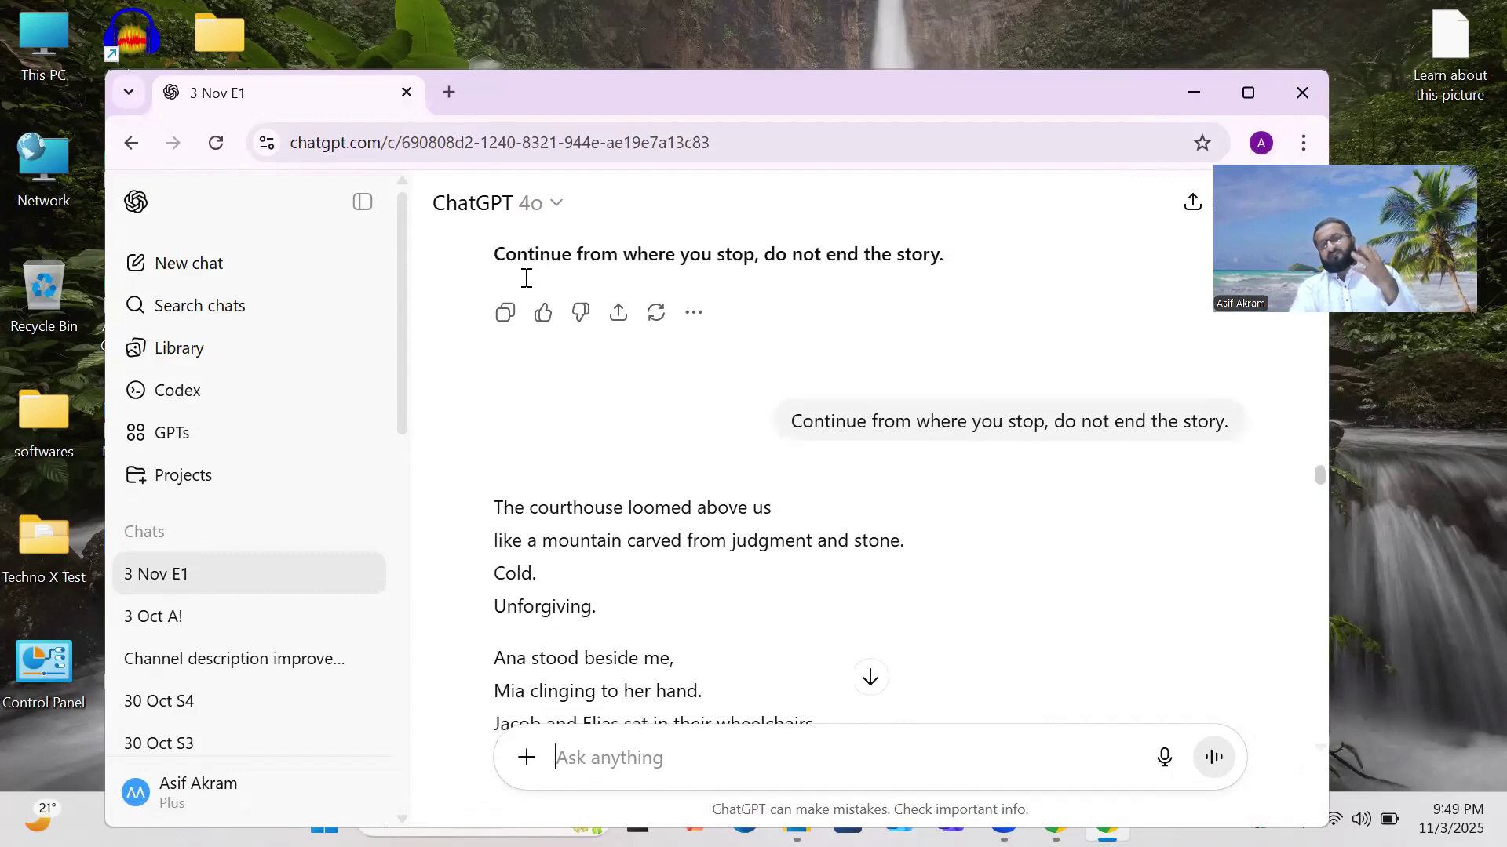
scroll(525, 284, down, 2)
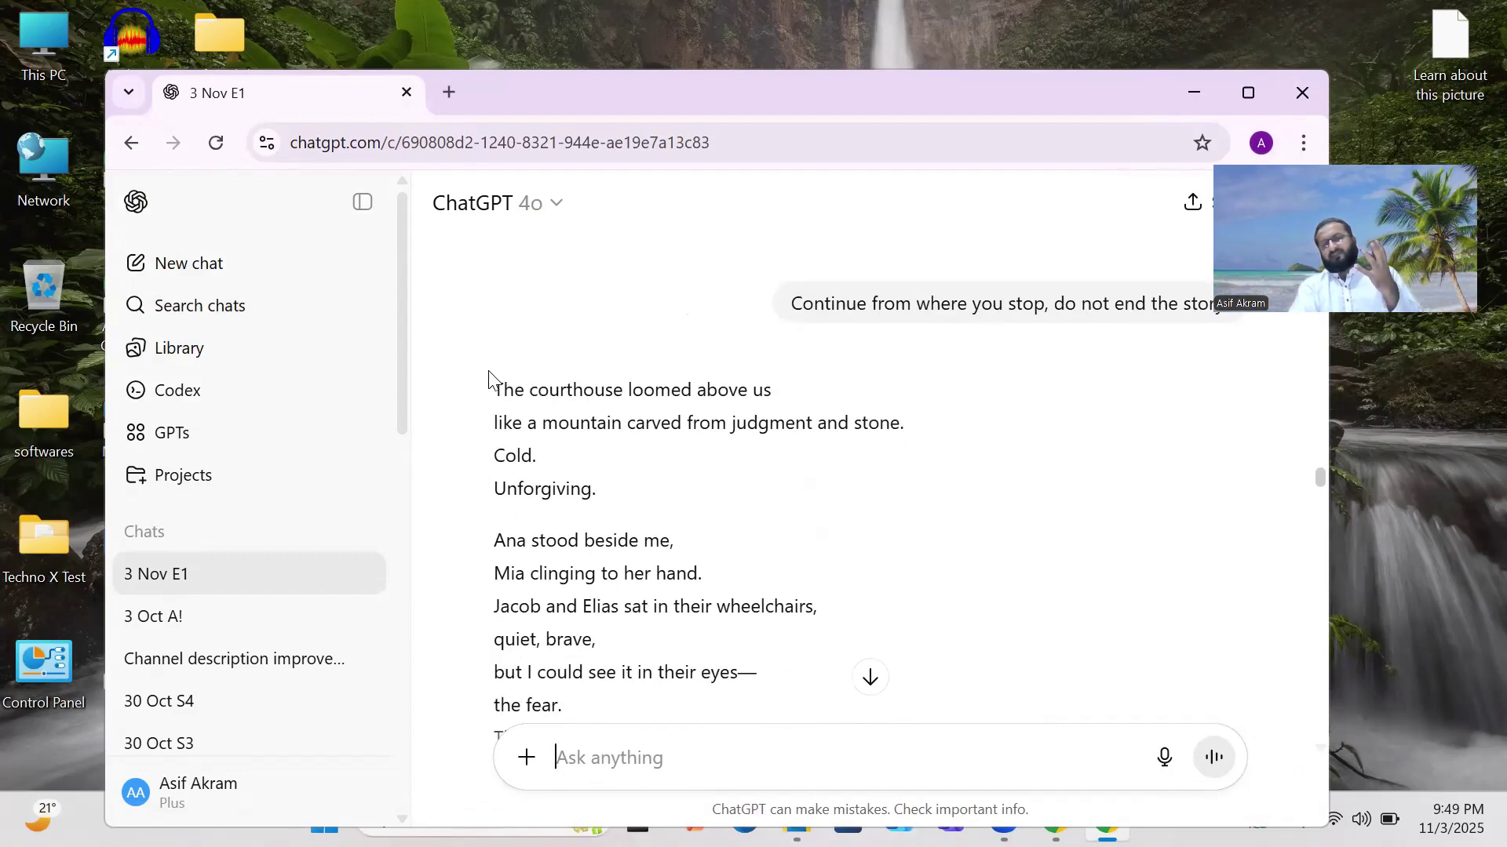
Copy the story section from "The courthouse loomed above us" through "Olivia had just declared war."
drag(487, 384, 766, 343)
right_click(658, 283)
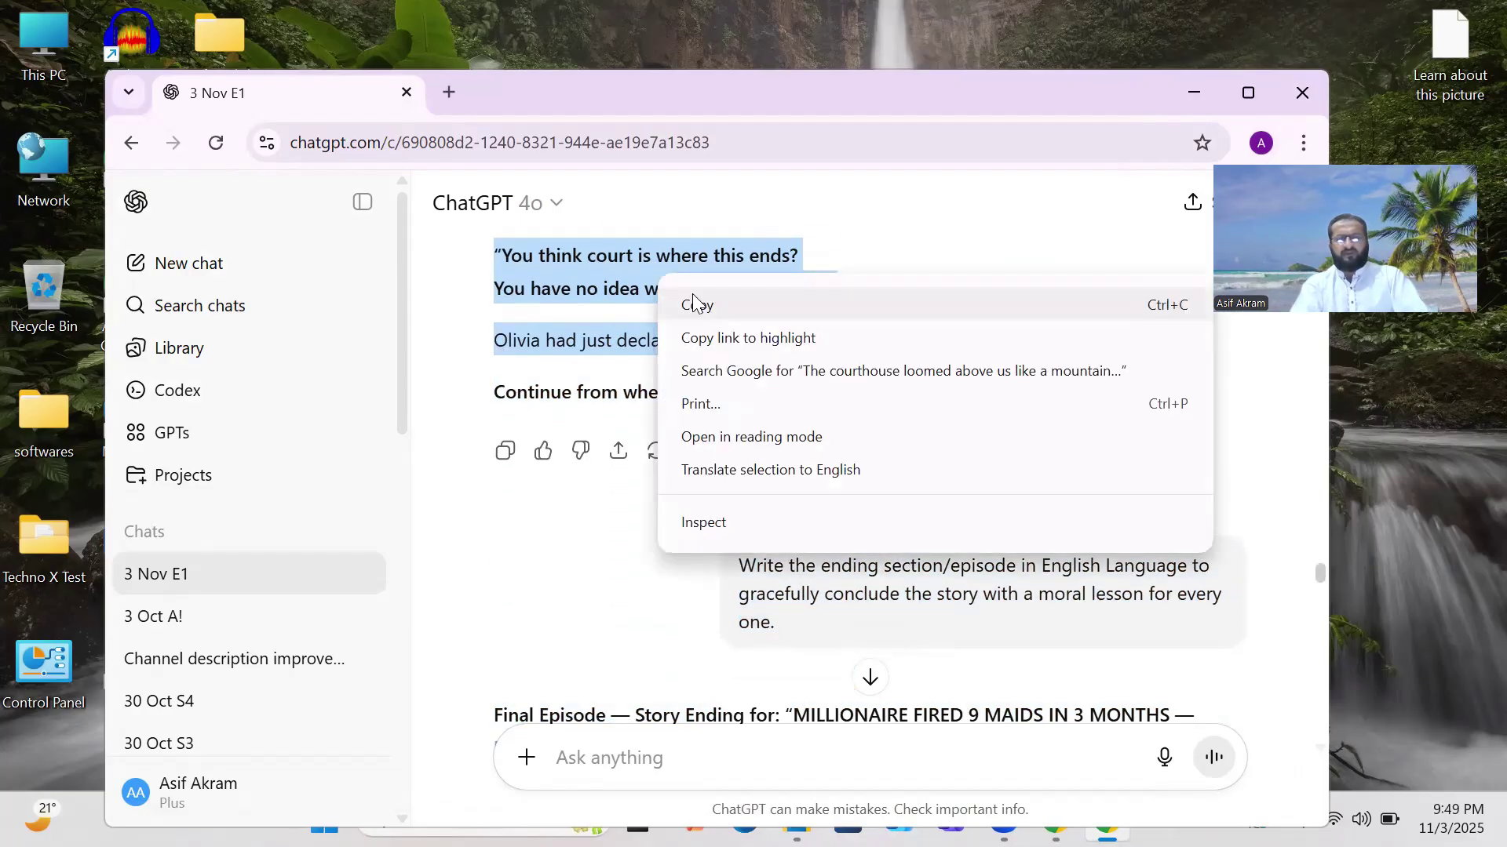
click(698, 306)
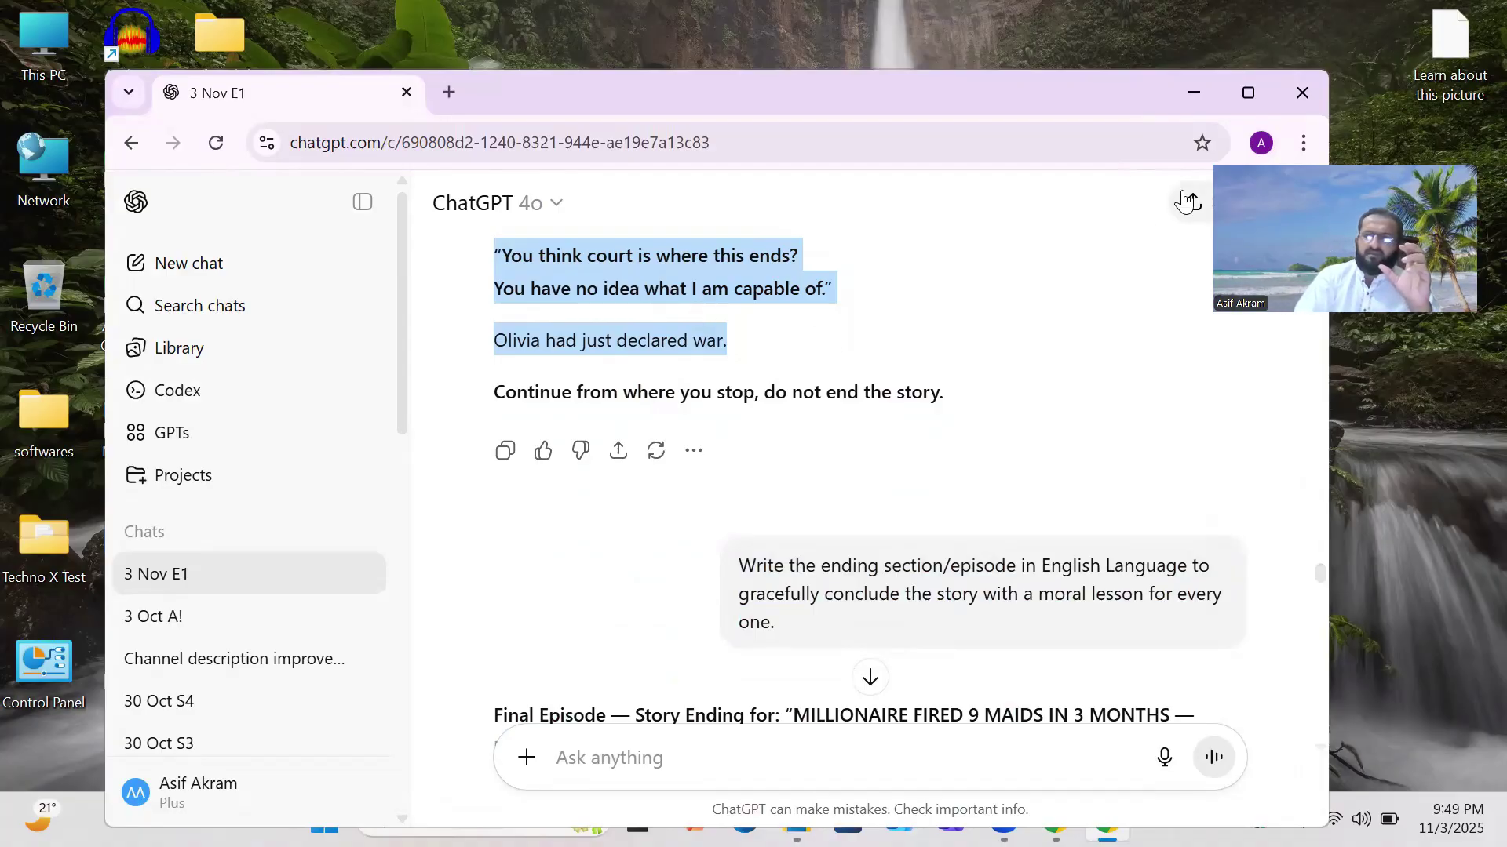
Return to the text-to-speech.online window, dismiss the advertisement, and paste the copied story section into the empty text box
click(1204, 114)
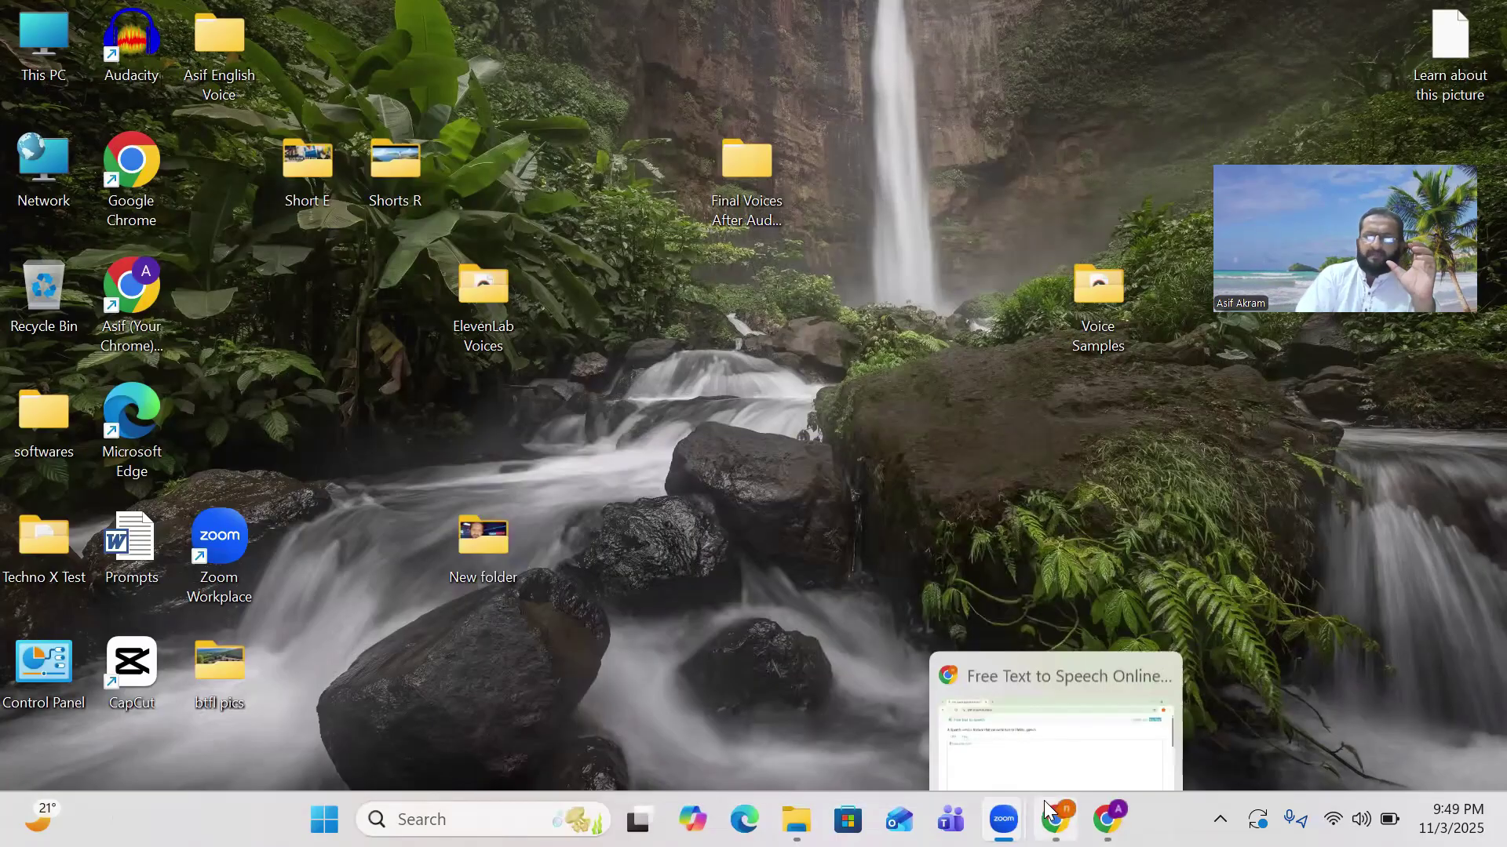
key(alt+Tab)
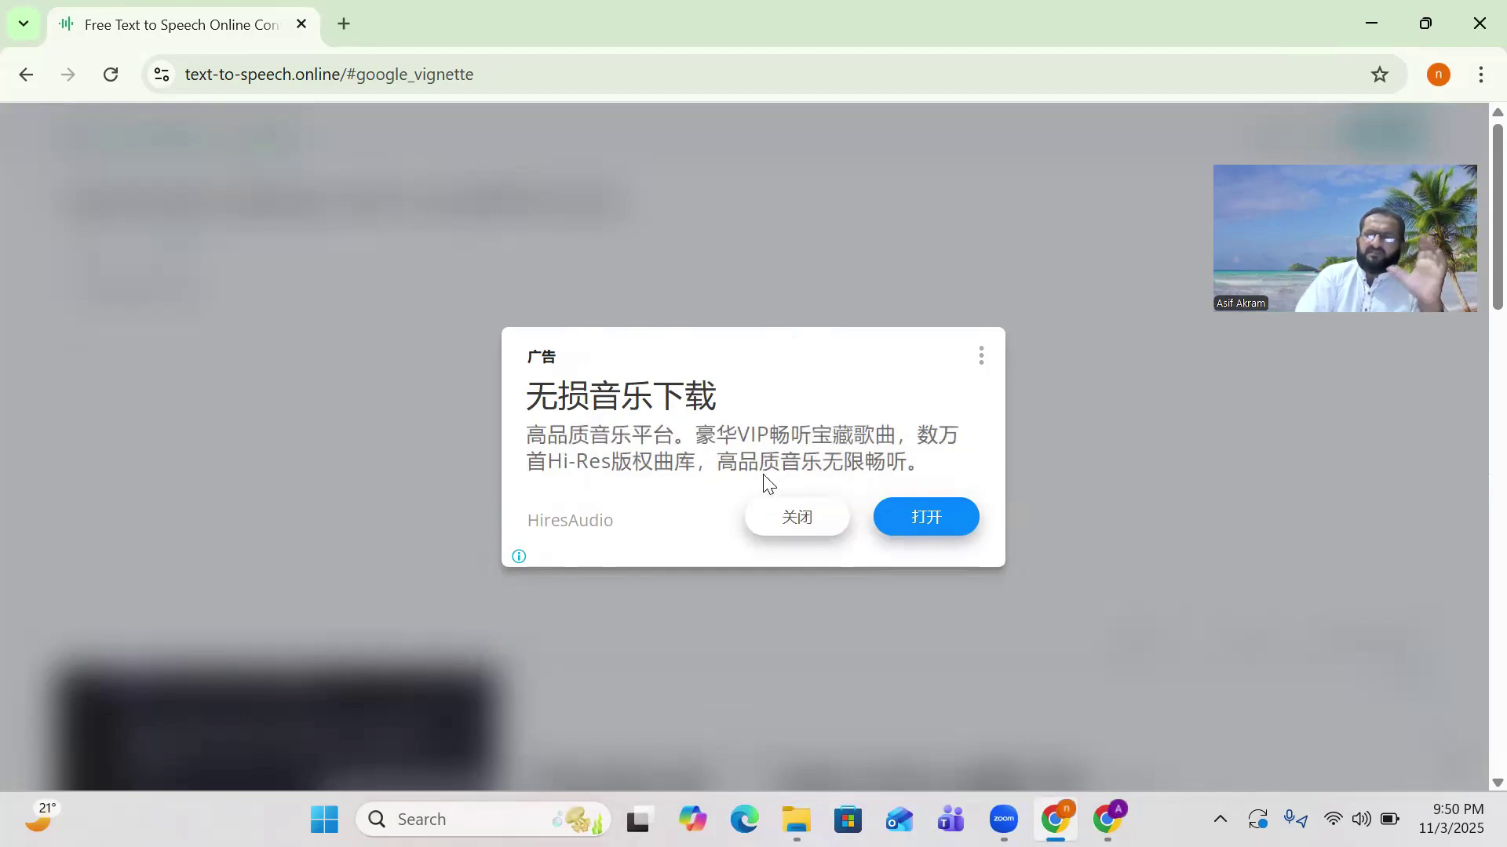
click(797, 519)
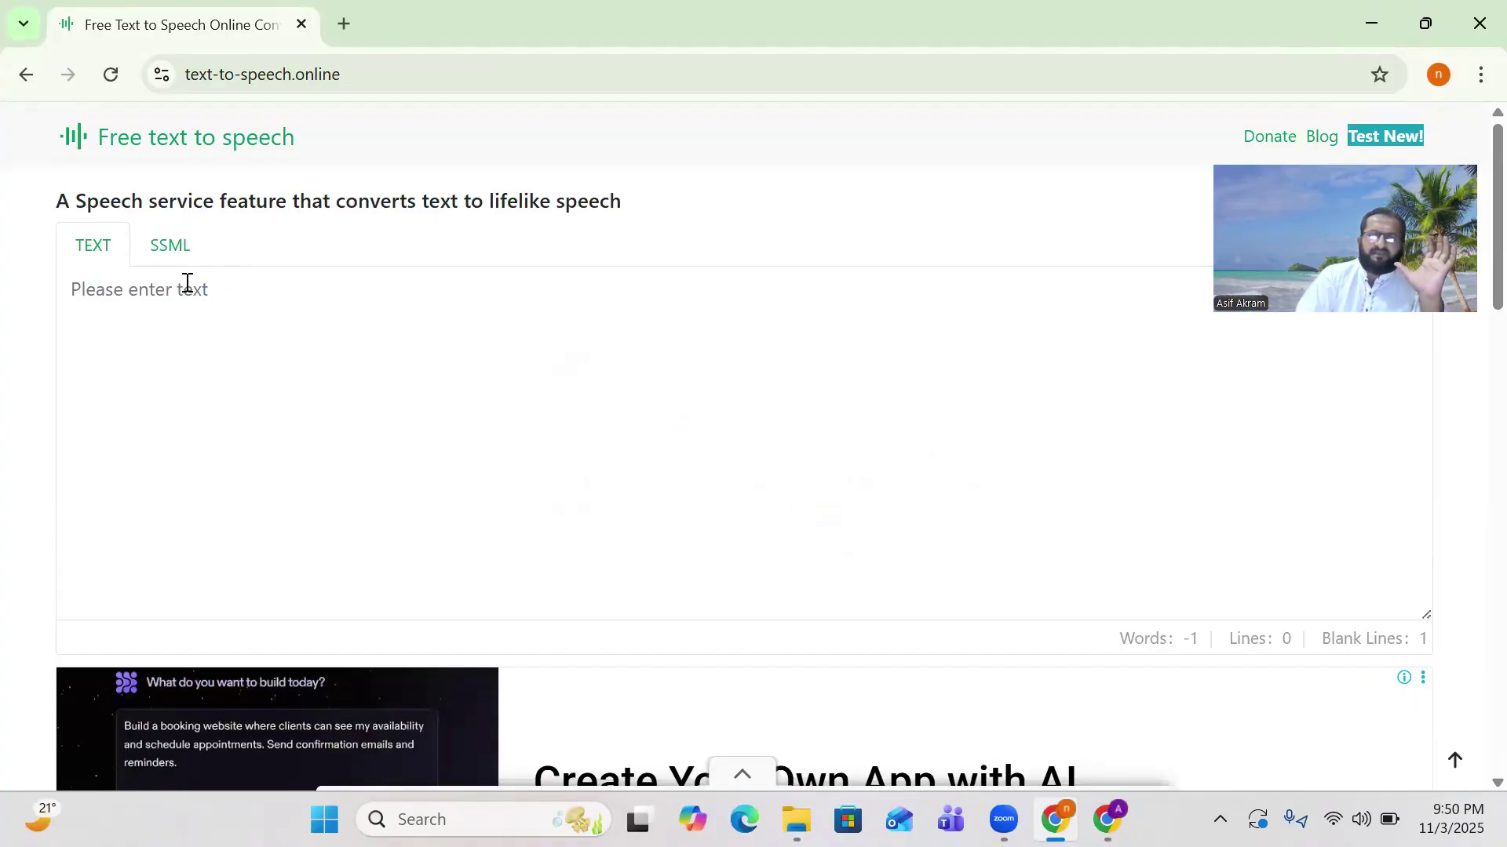
click(130, 300)
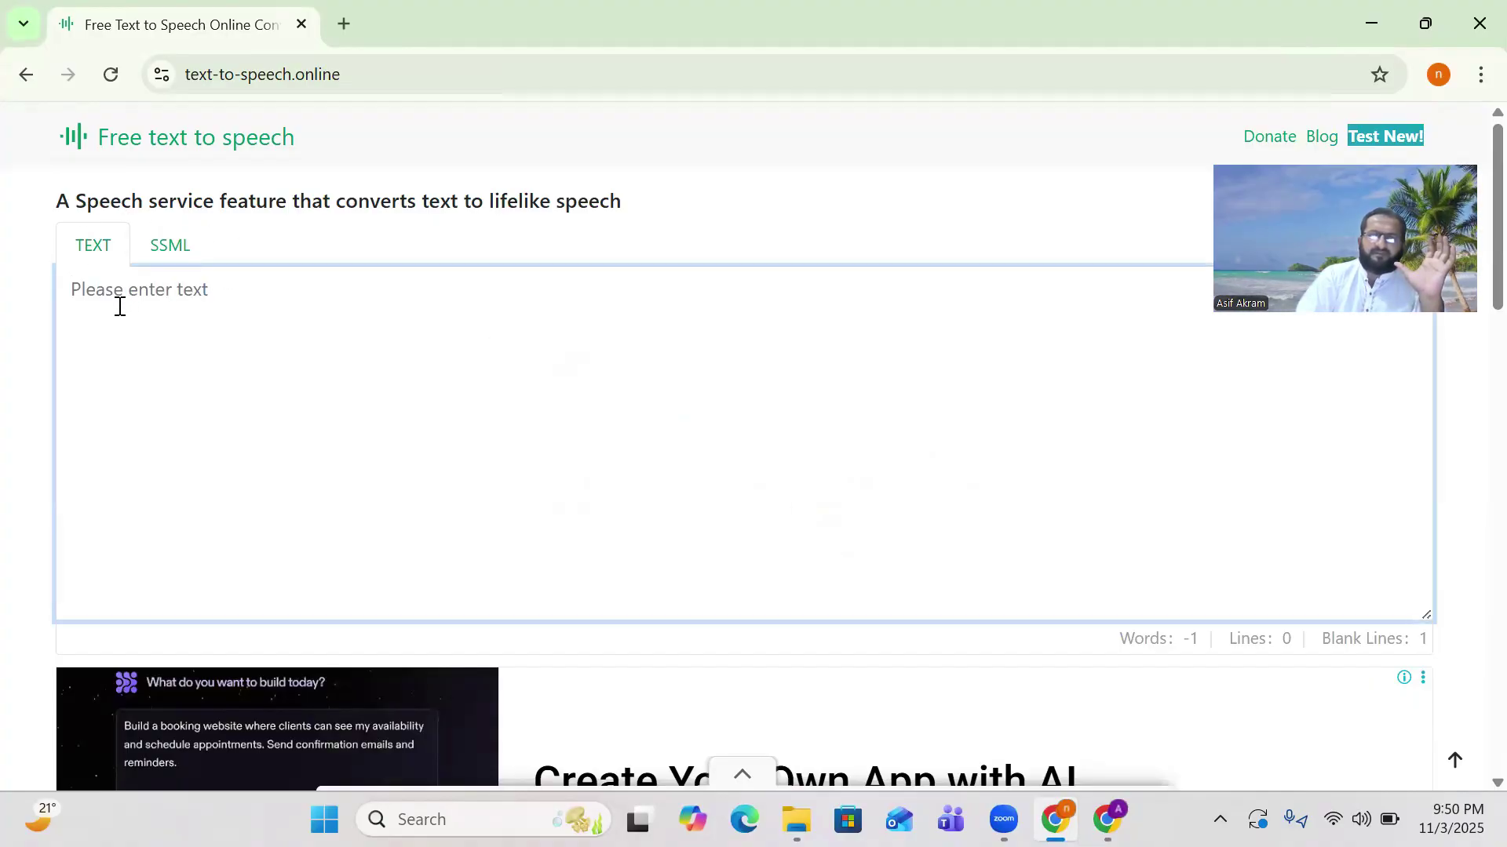
right_click(112, 302)
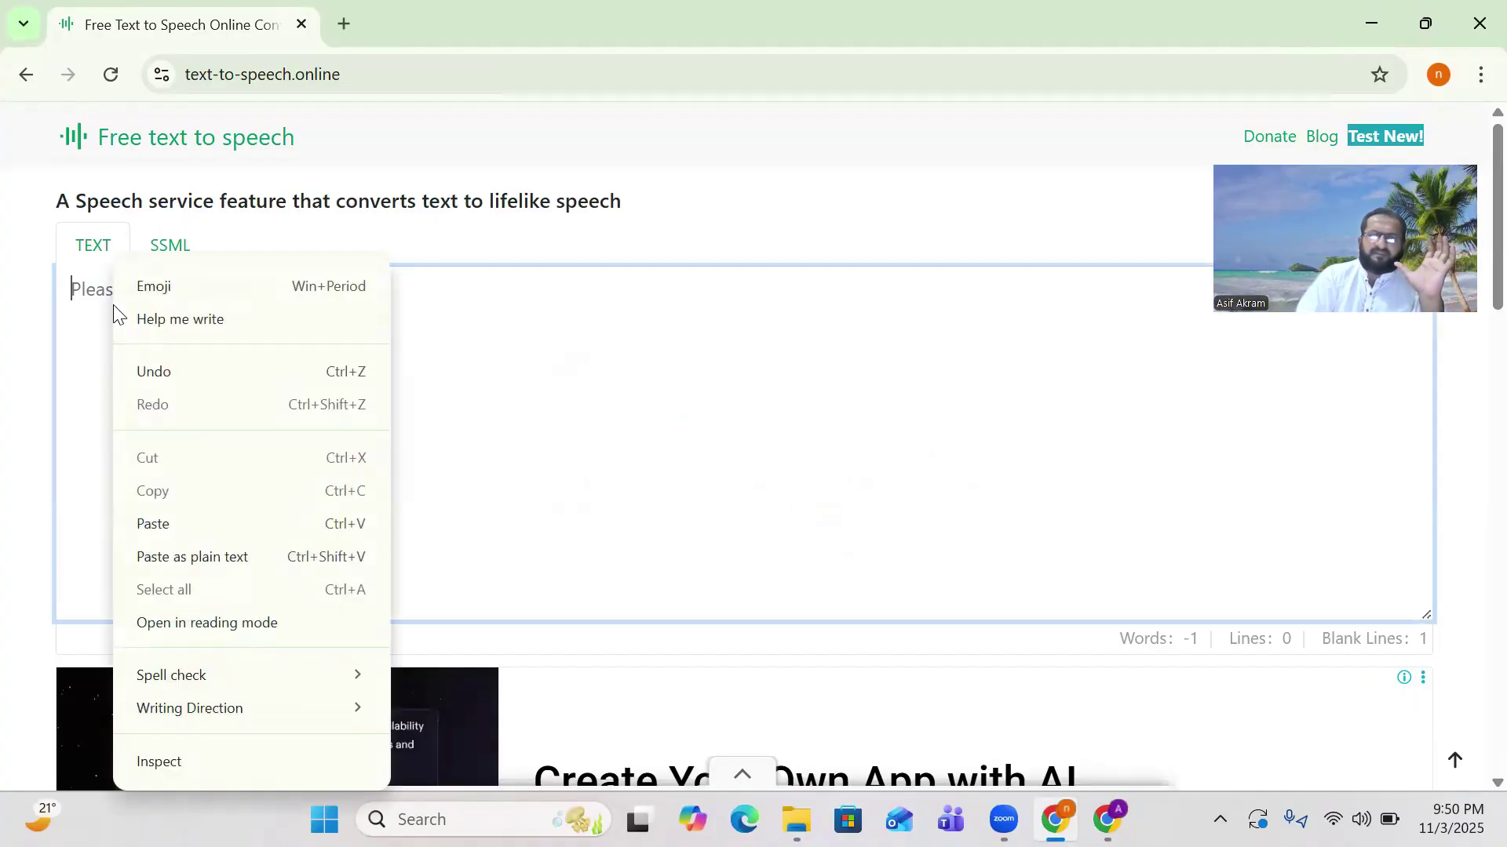
click(154, 524)
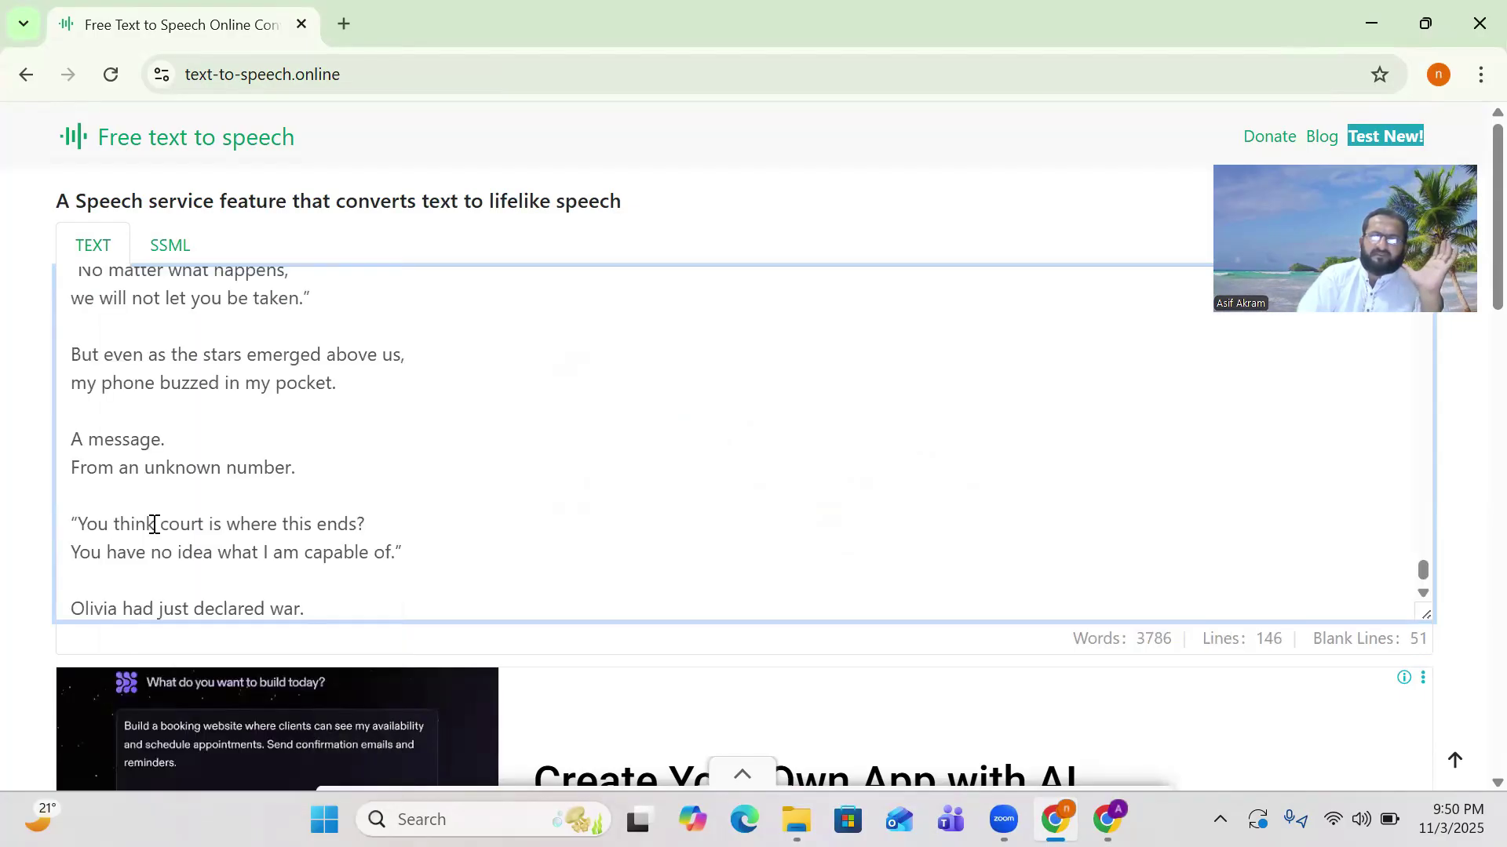
scroll(310, 364, down, 1)
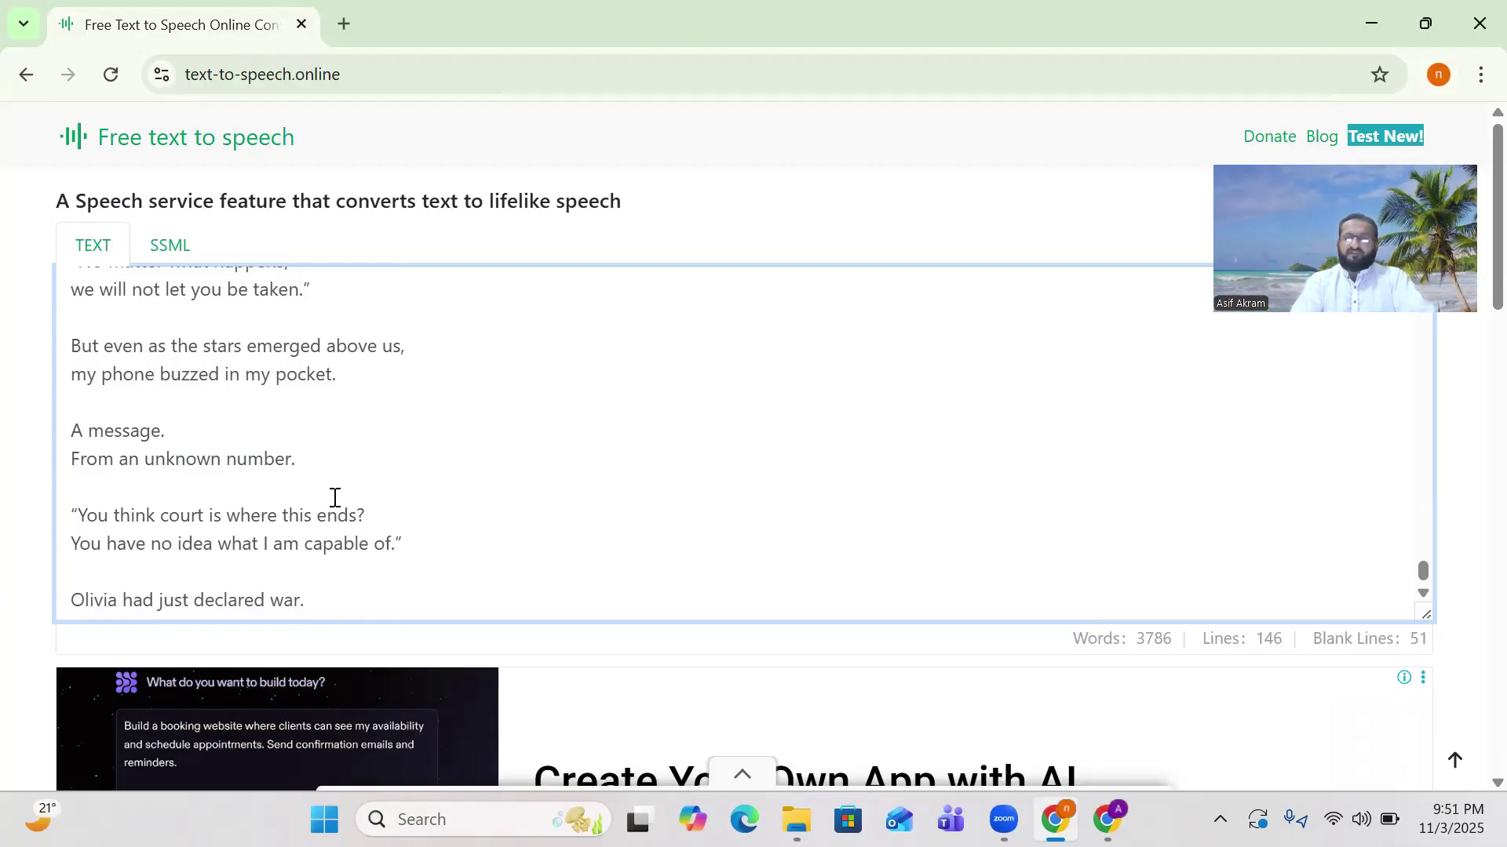
Copy the final episode from ChatGPT, "The courtroom was packed" through "never going to be alone again", and append it to the converter's text
mouse_move(1055, 820)
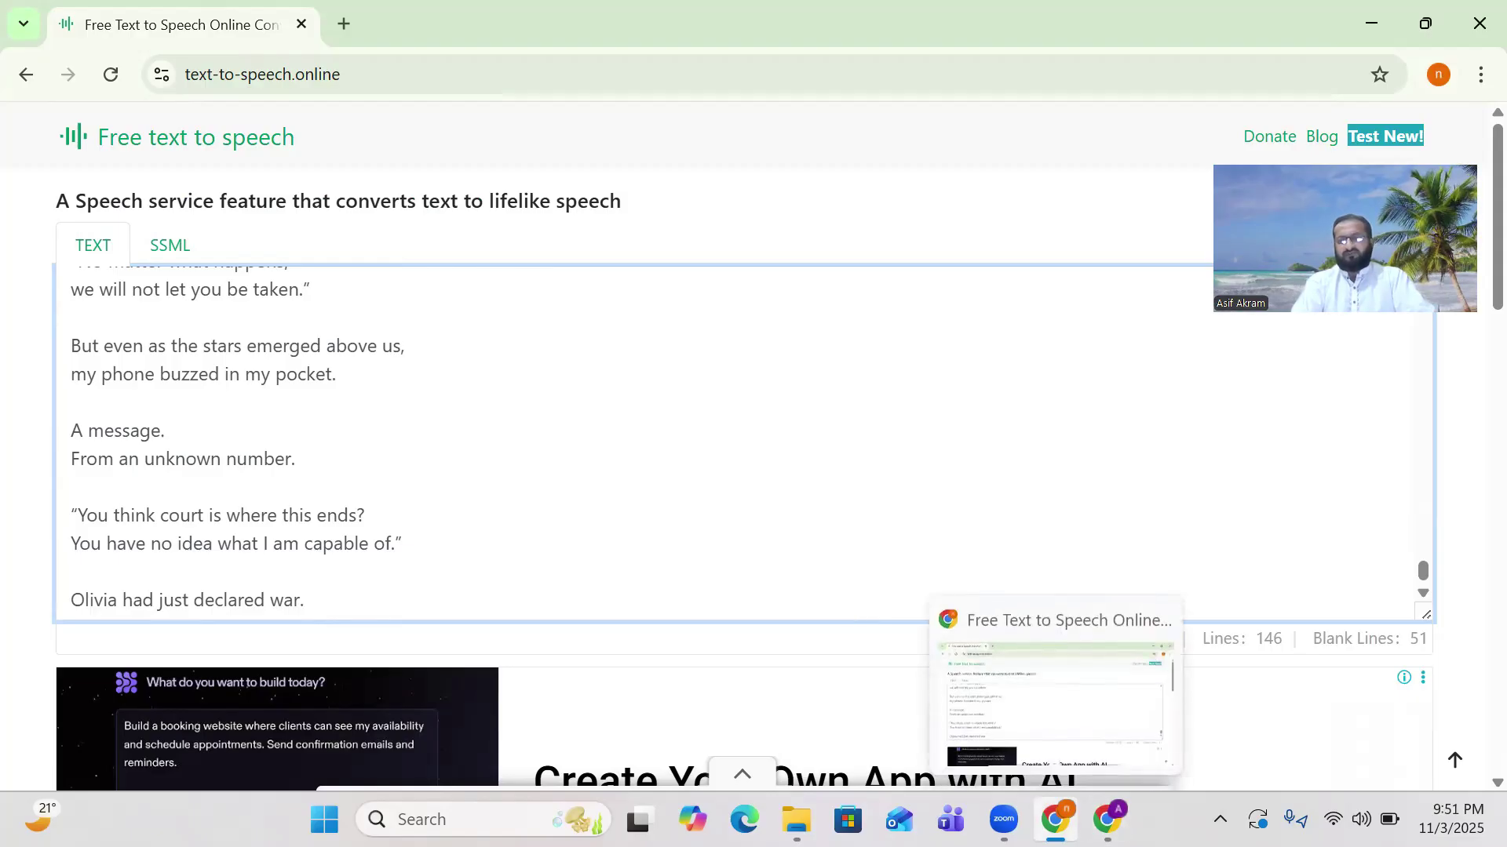
click(1107, 820)
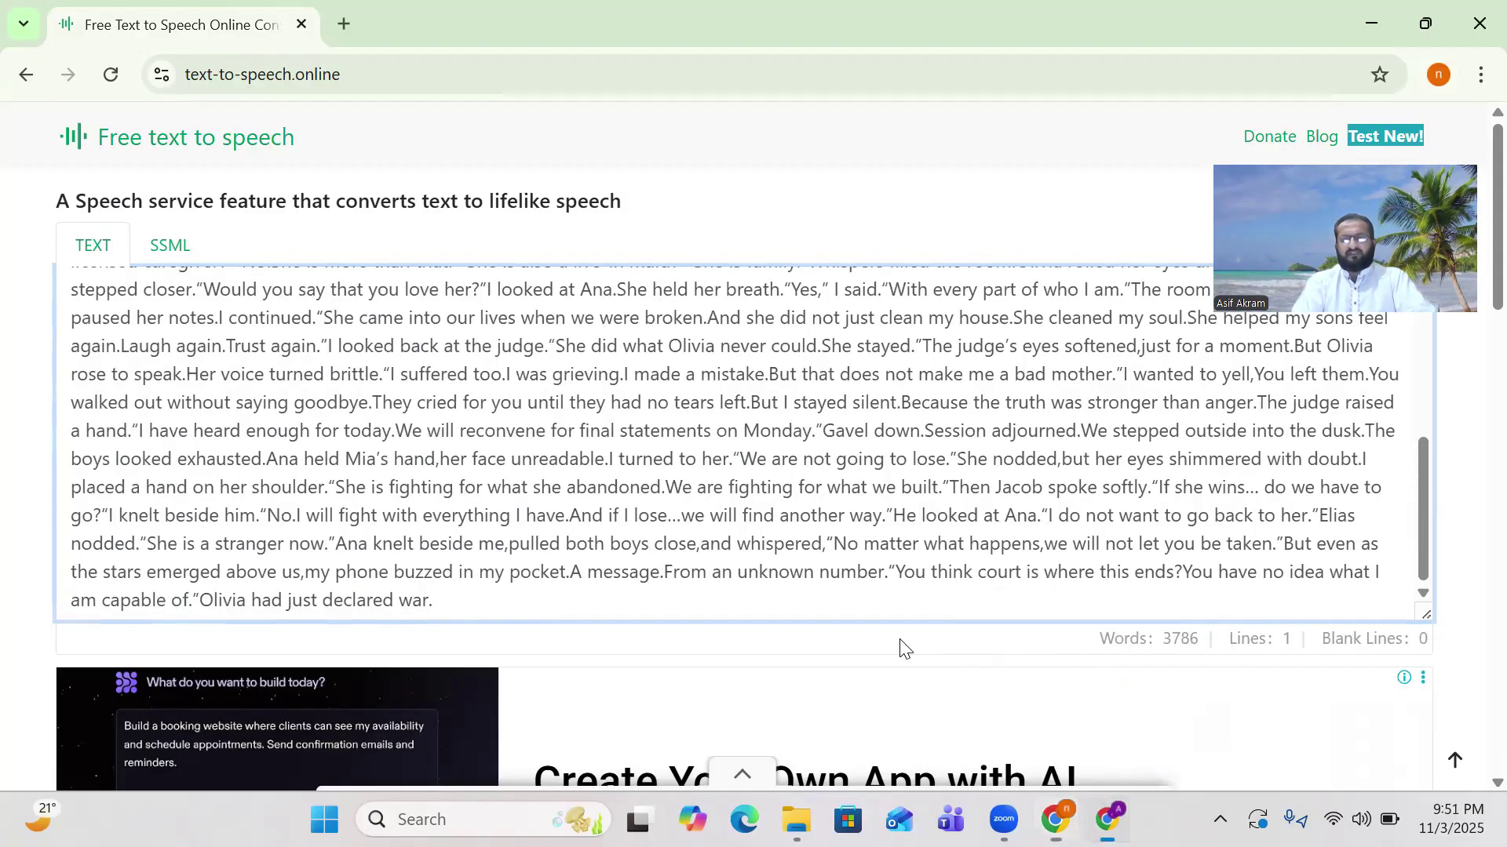
scroll(584, 573, down, 9)
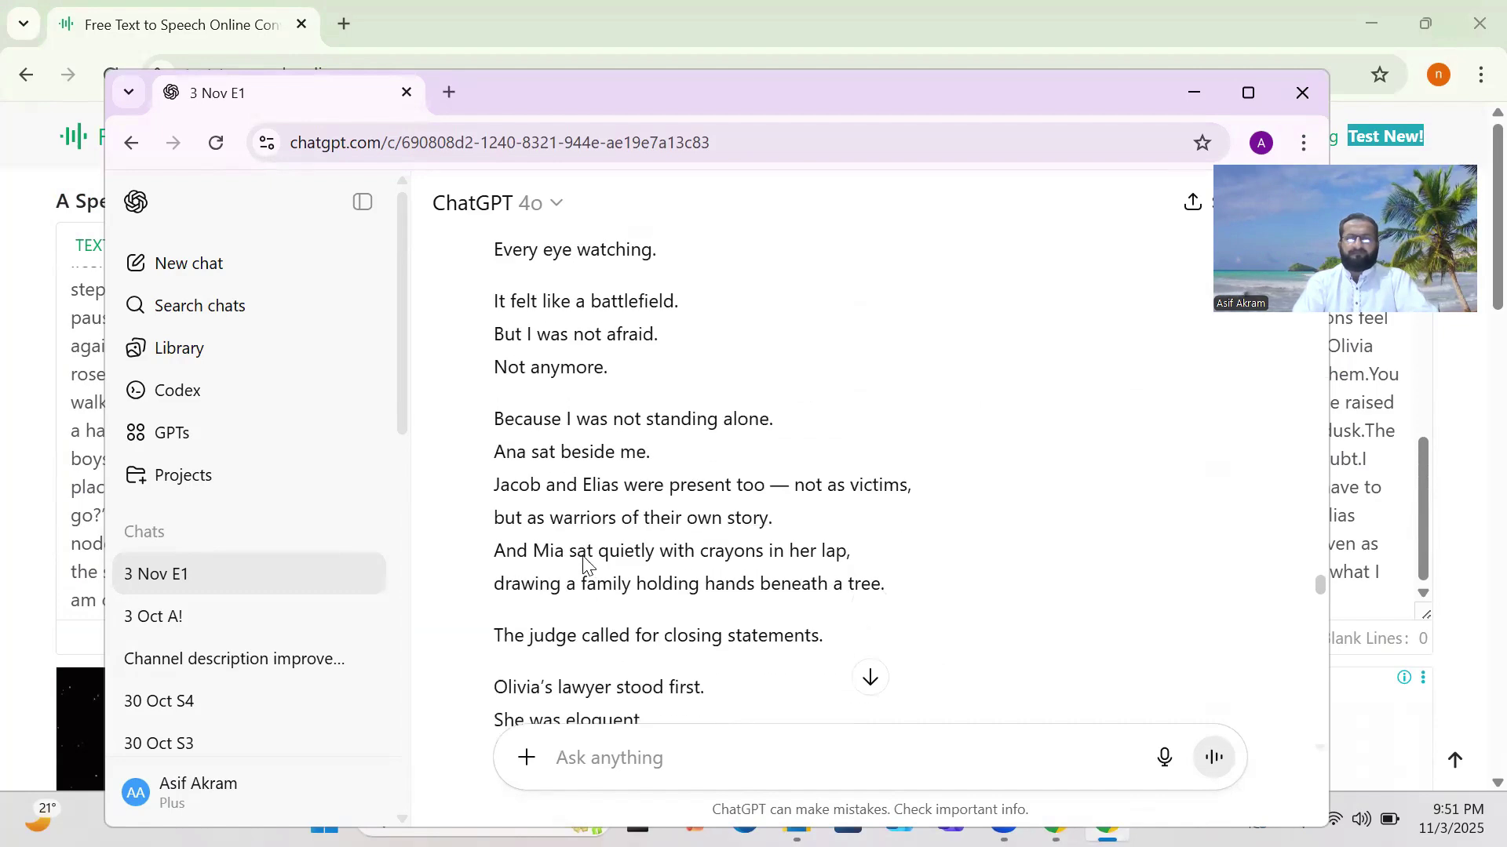
scroll(585, 561, up, 3)
scroll(585, 555, down, 1)
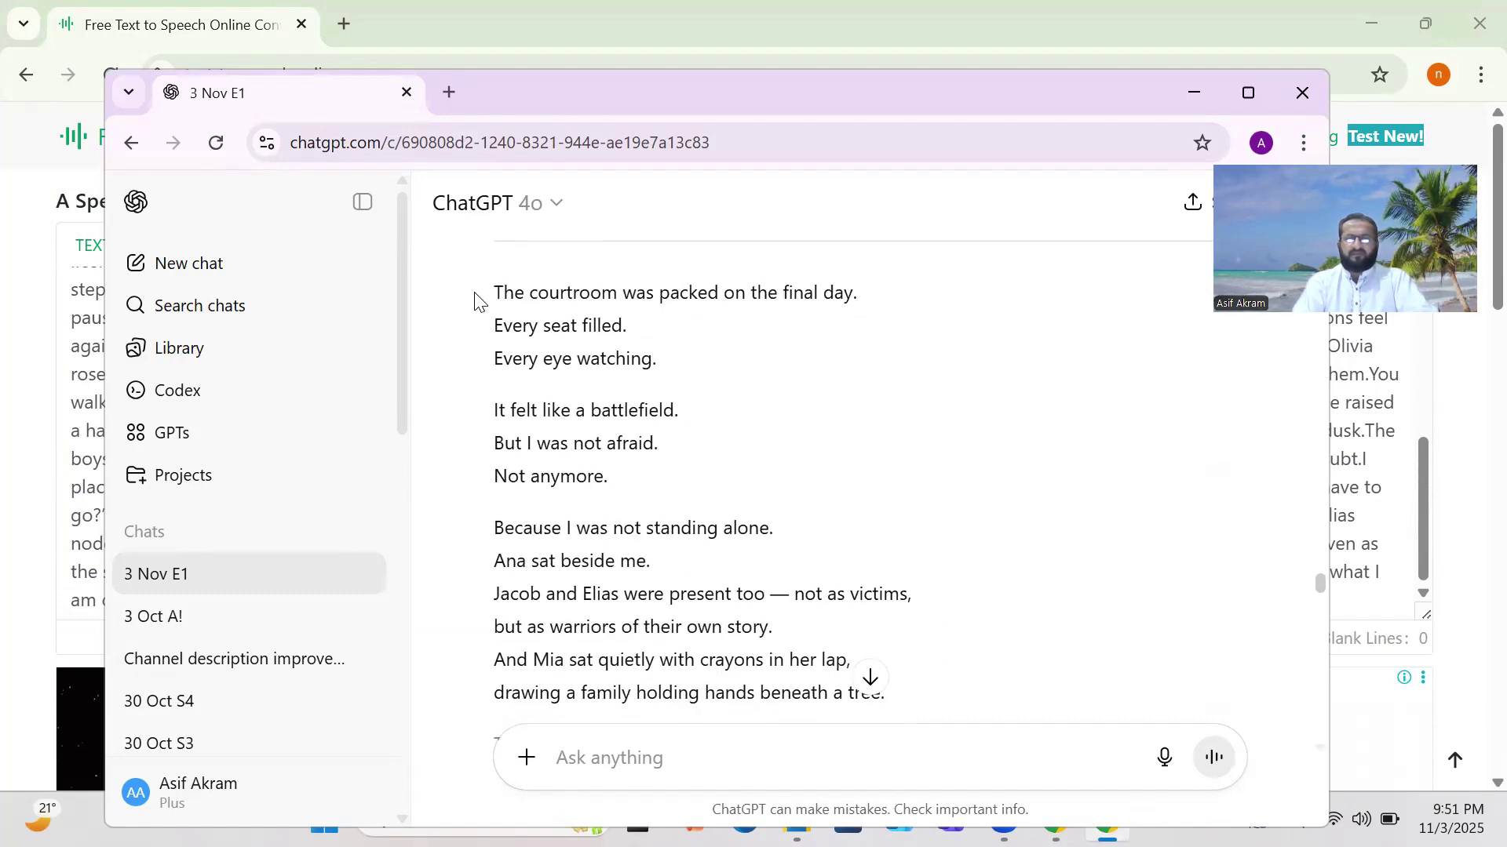
drag(487, 296, 894, 403)
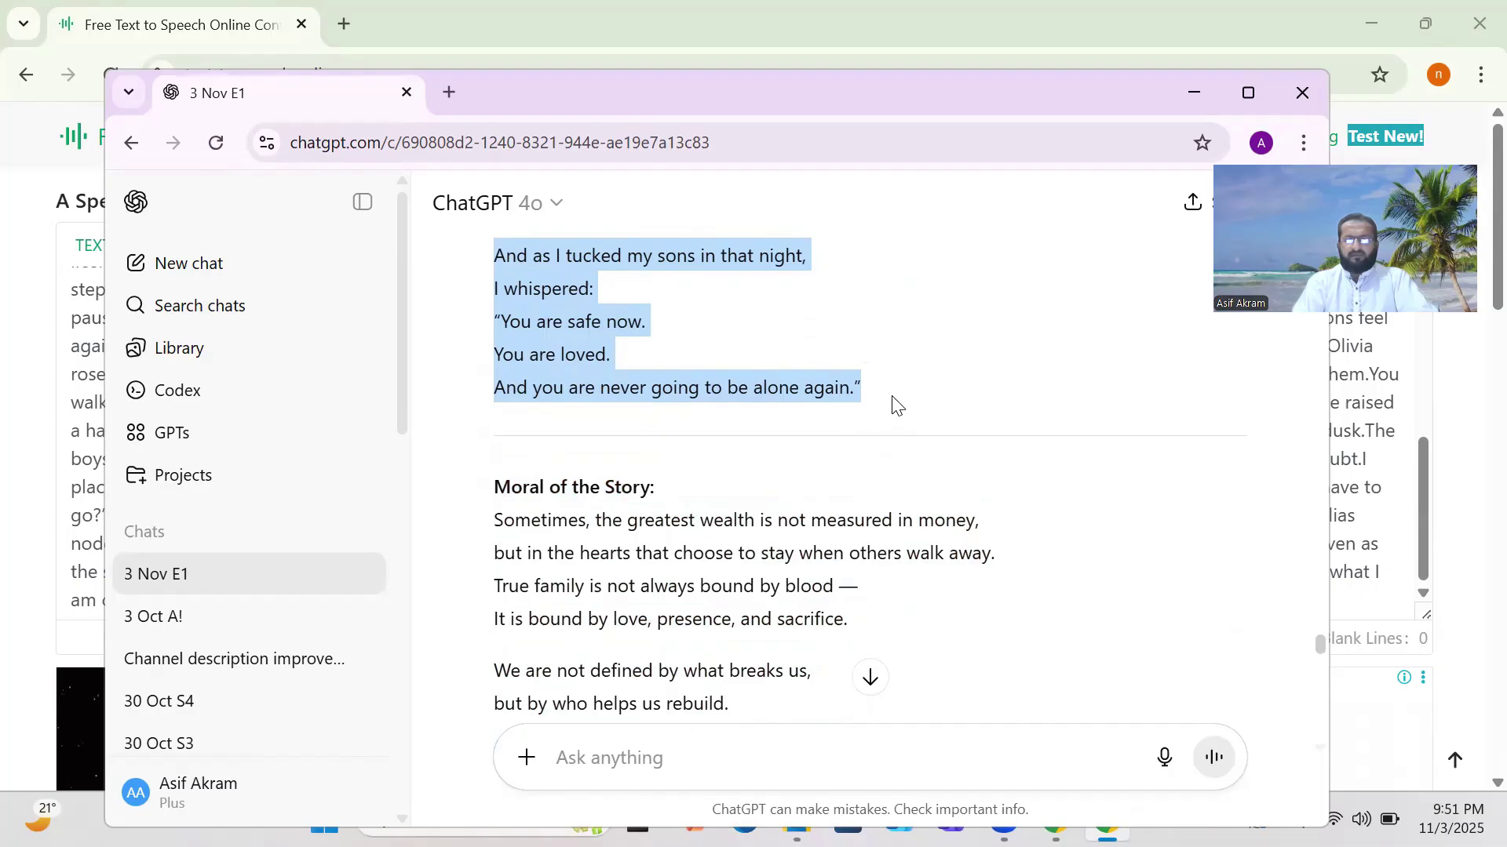
right_click(564, 322)
click(595, 350)
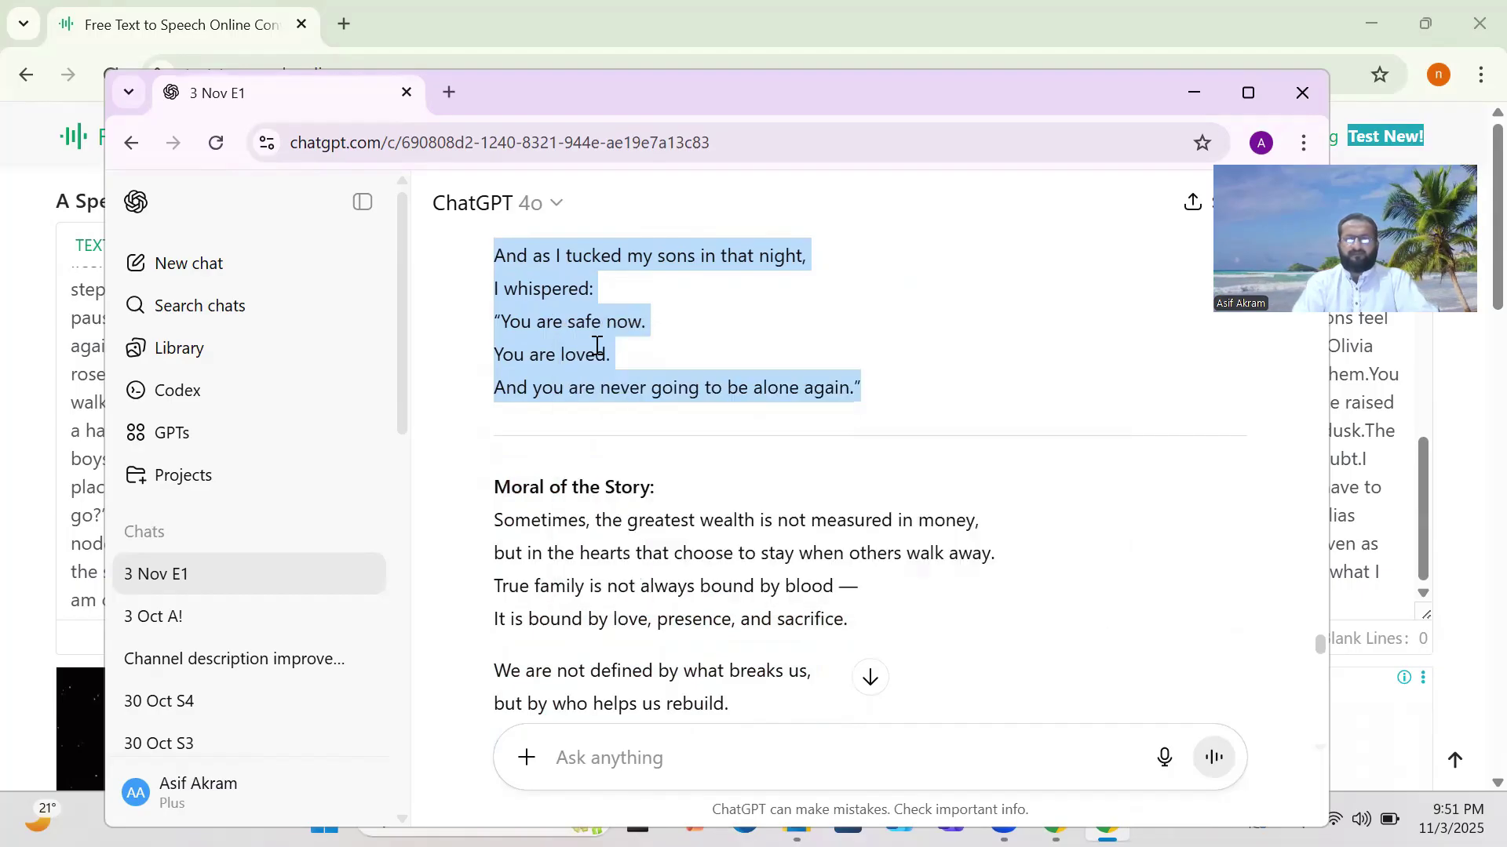
click(1196, 98)
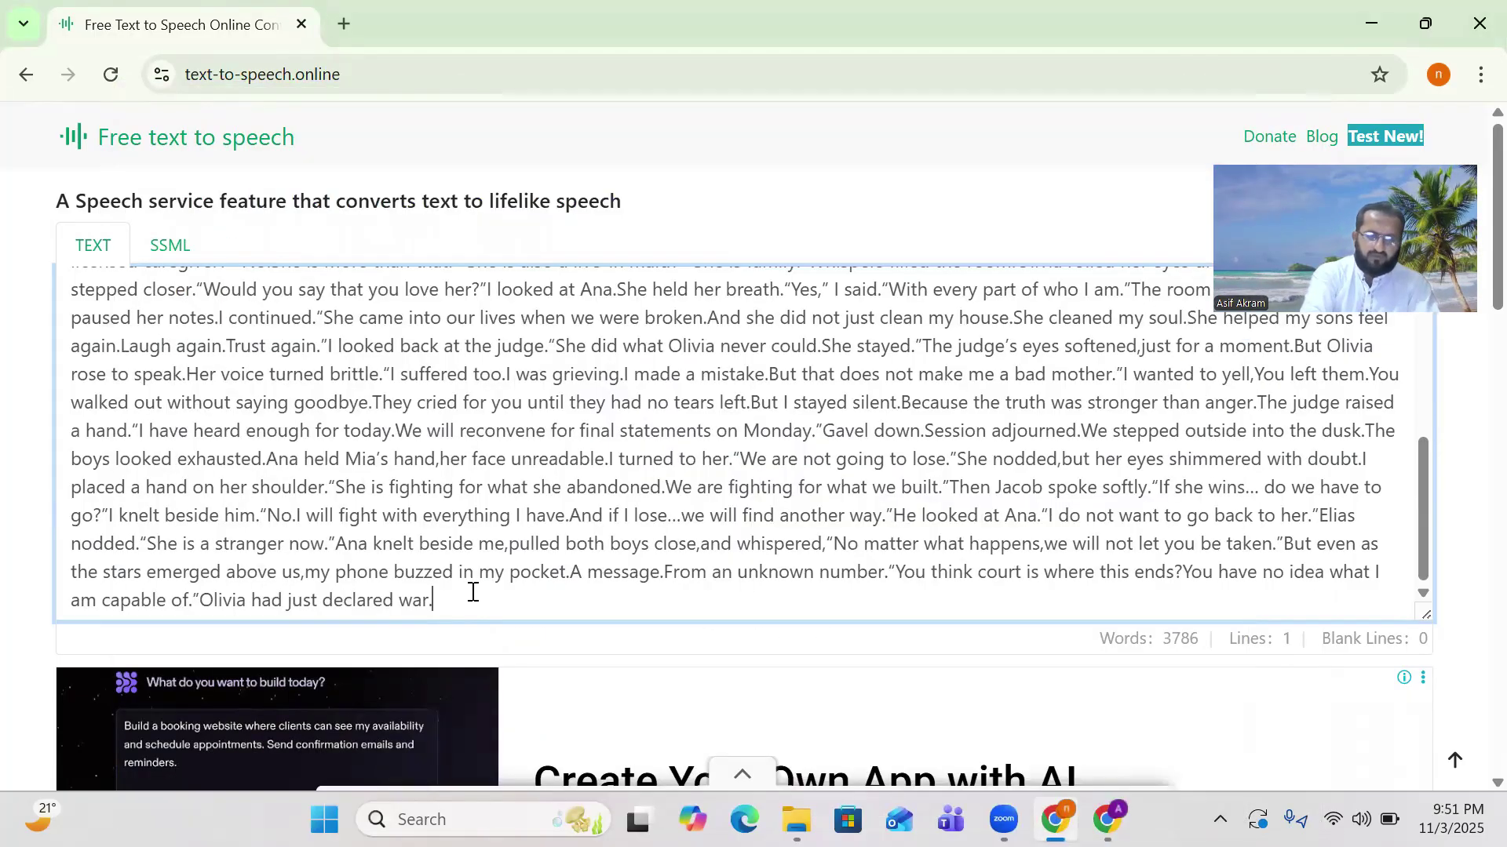
key(ctrl+v)
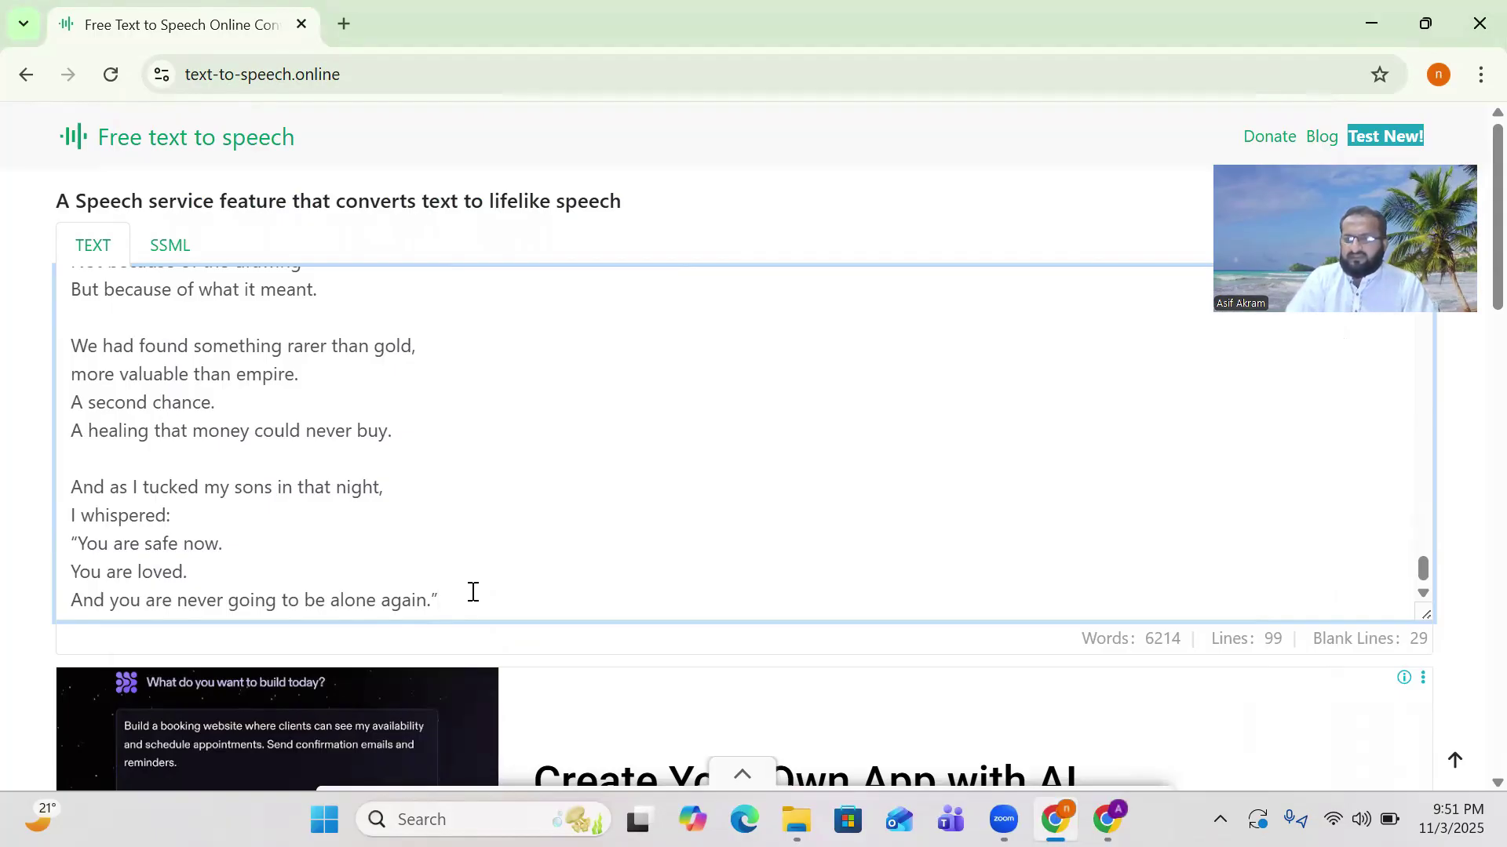
Check the end of the pasted story and the voice settings, play a short preview of the voiceover and stop it
scroll(534, 496, down, 2)
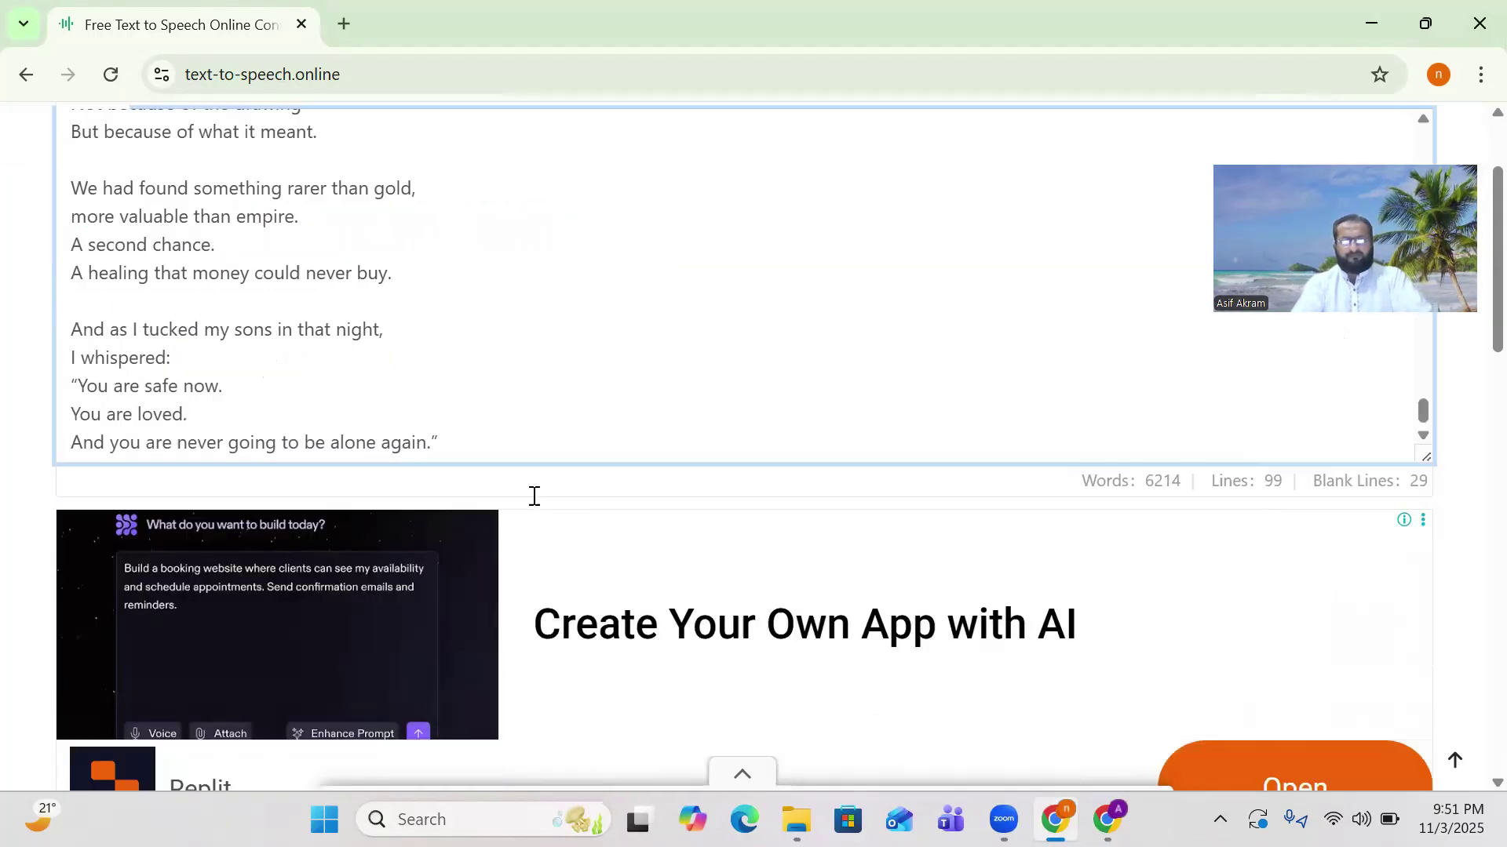
scroll(534, 496, down, 2)
scroll(572, 477, down, 3)
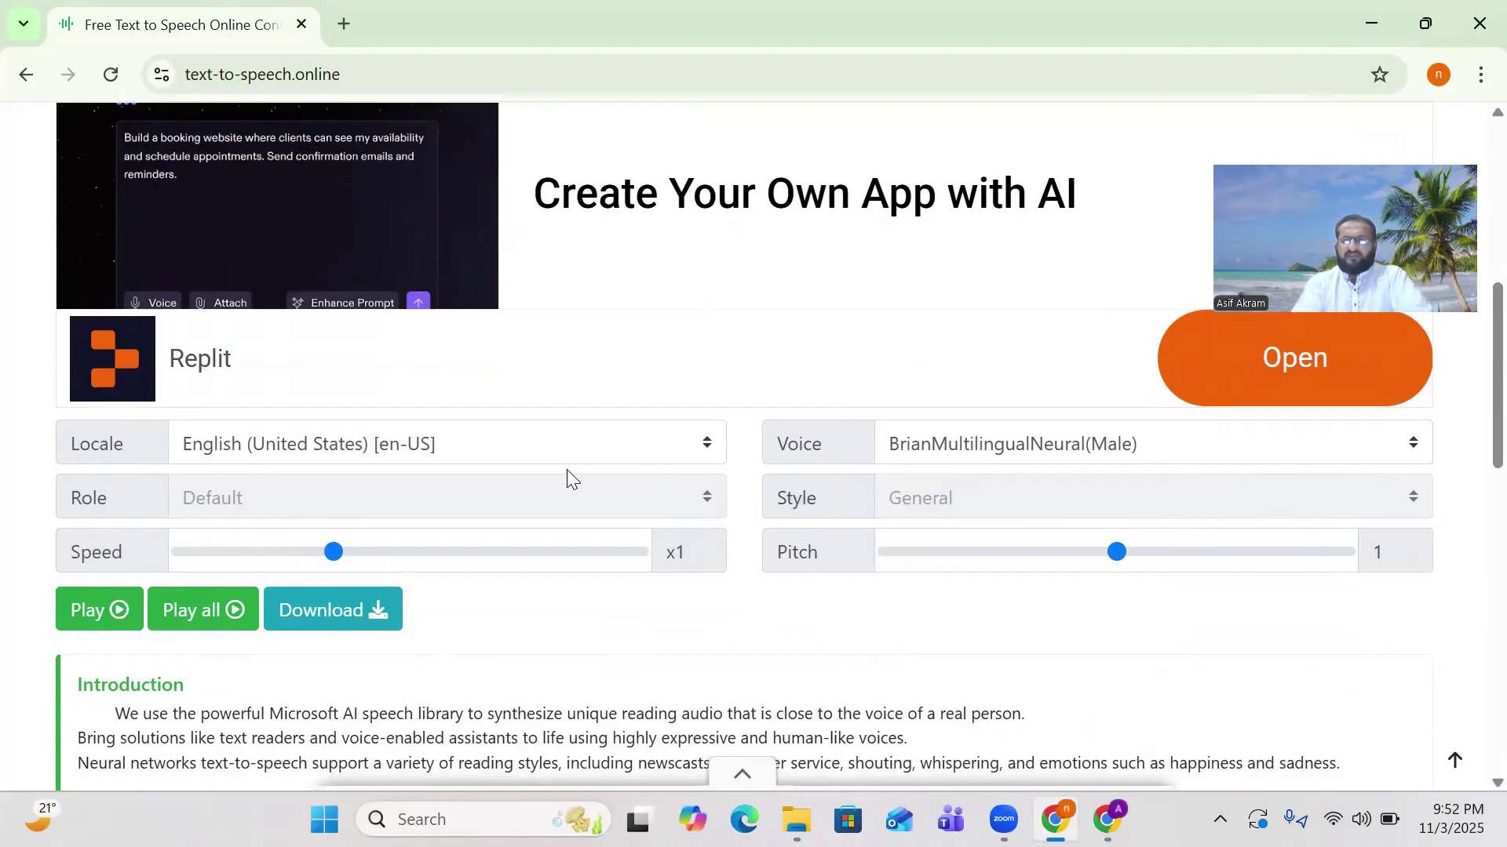
scroll(566, 470, up, 4)
scroll(567, 470, up, 3)
scroll(569, 452, up, 6)
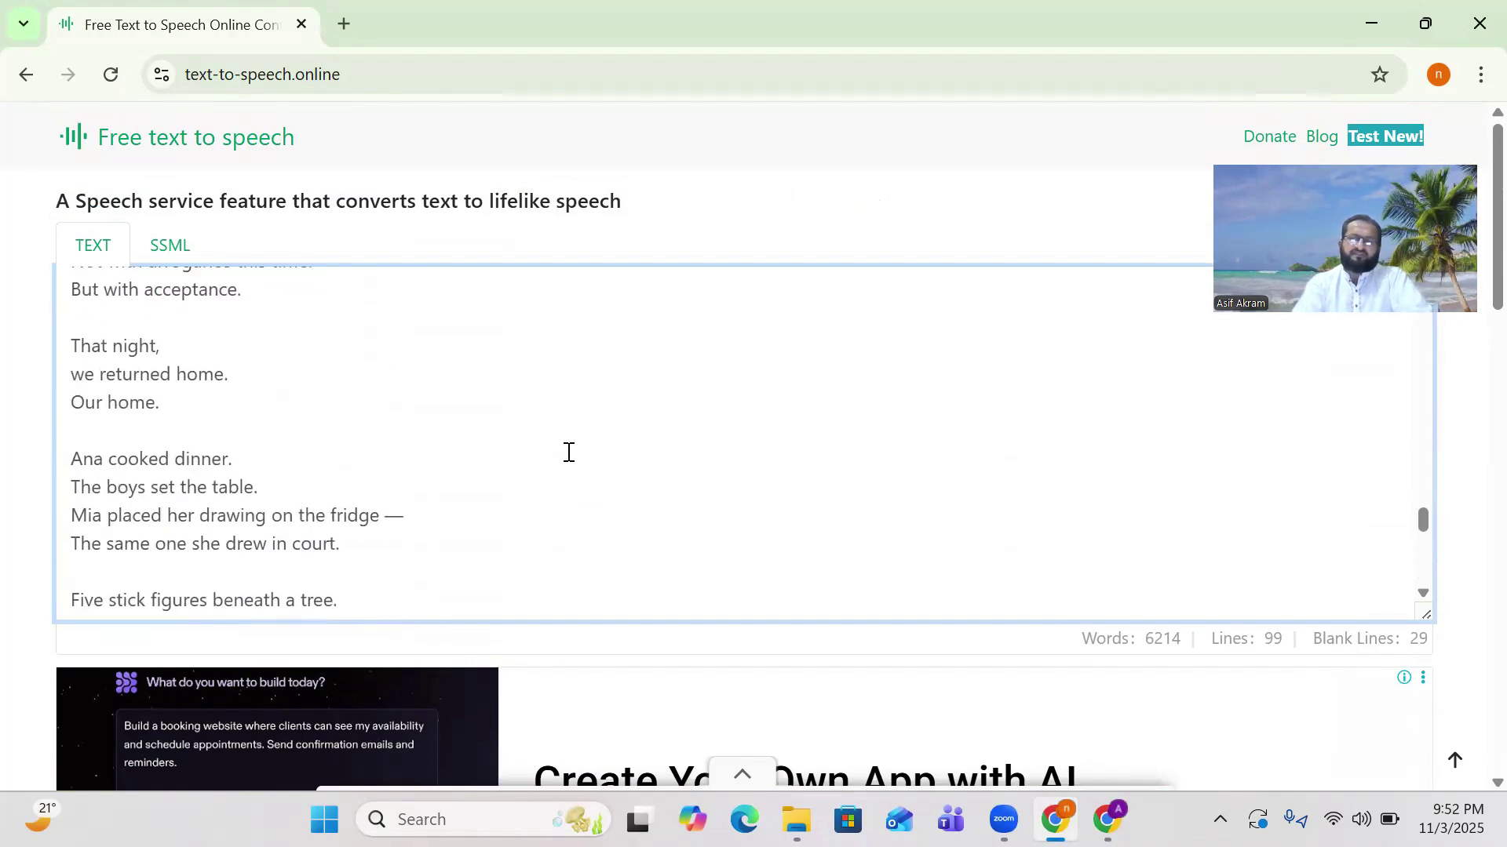
scroll(569, 452, down, 2)
scroll(569, 452, down, 8)
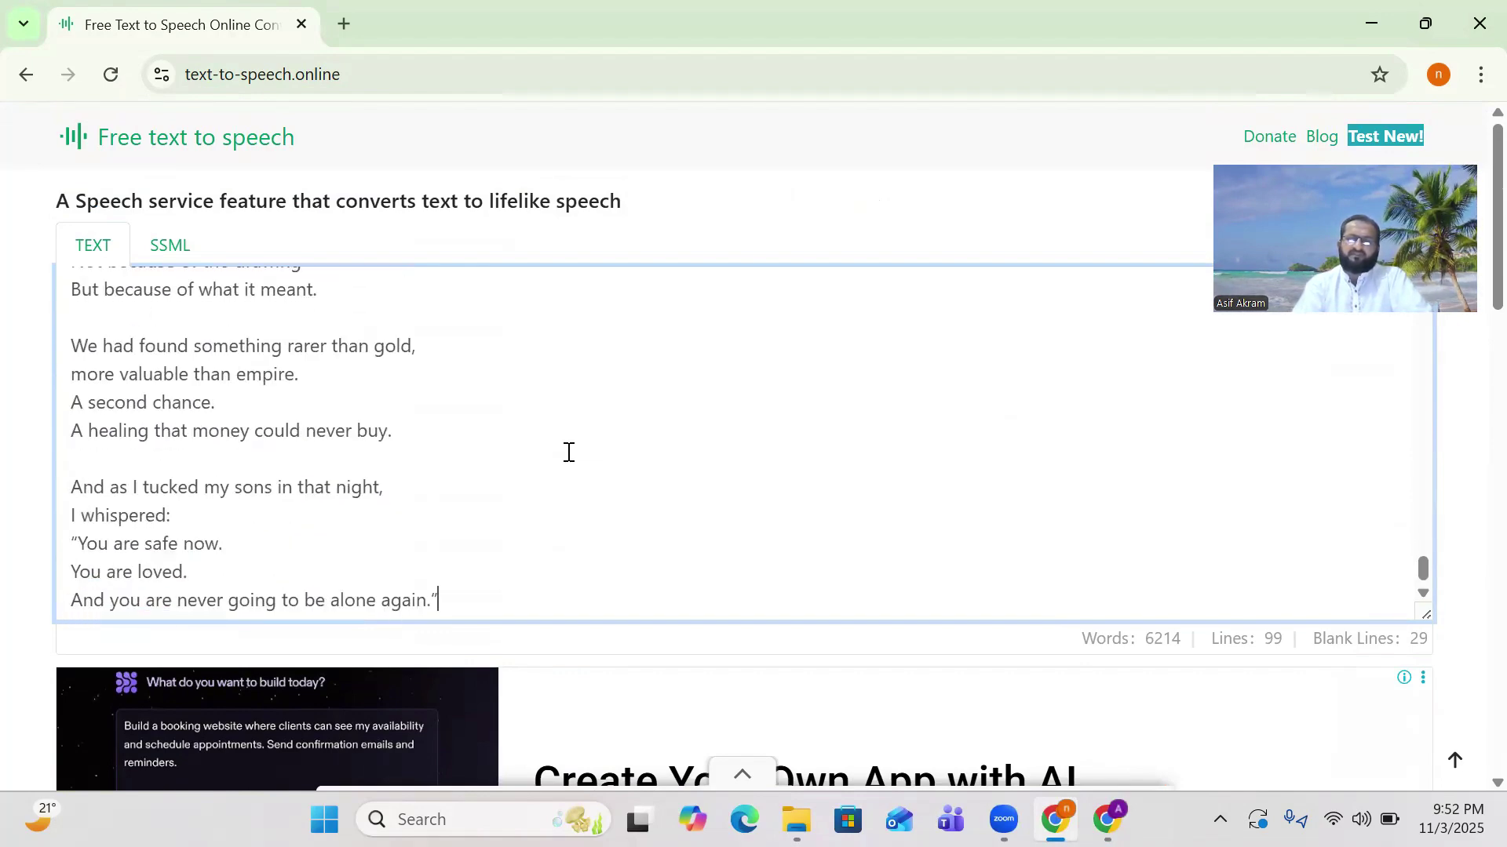
scroll(569, 452, down, 6)
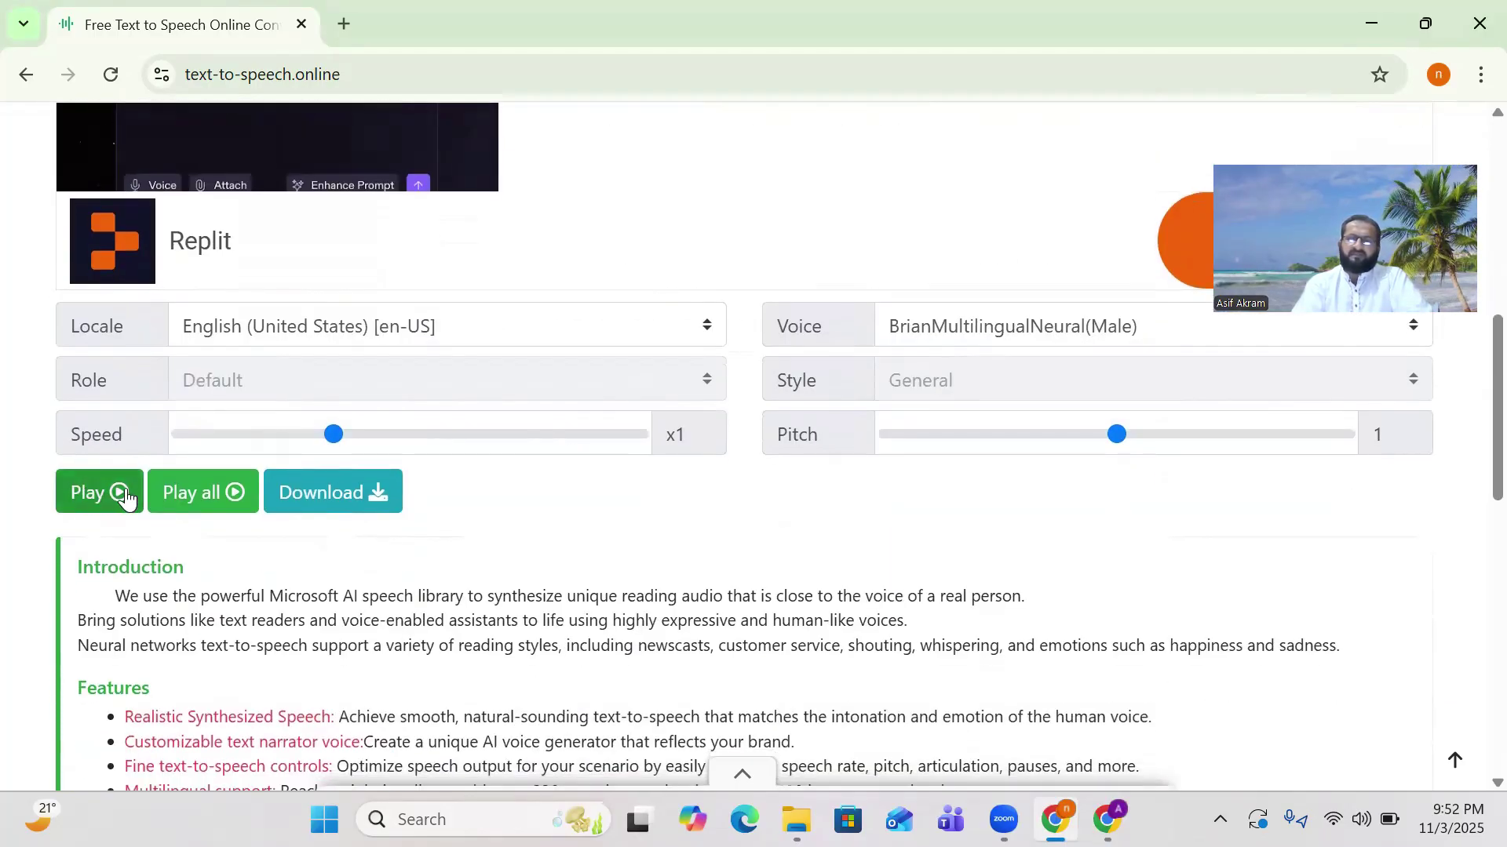
click(121, 493)
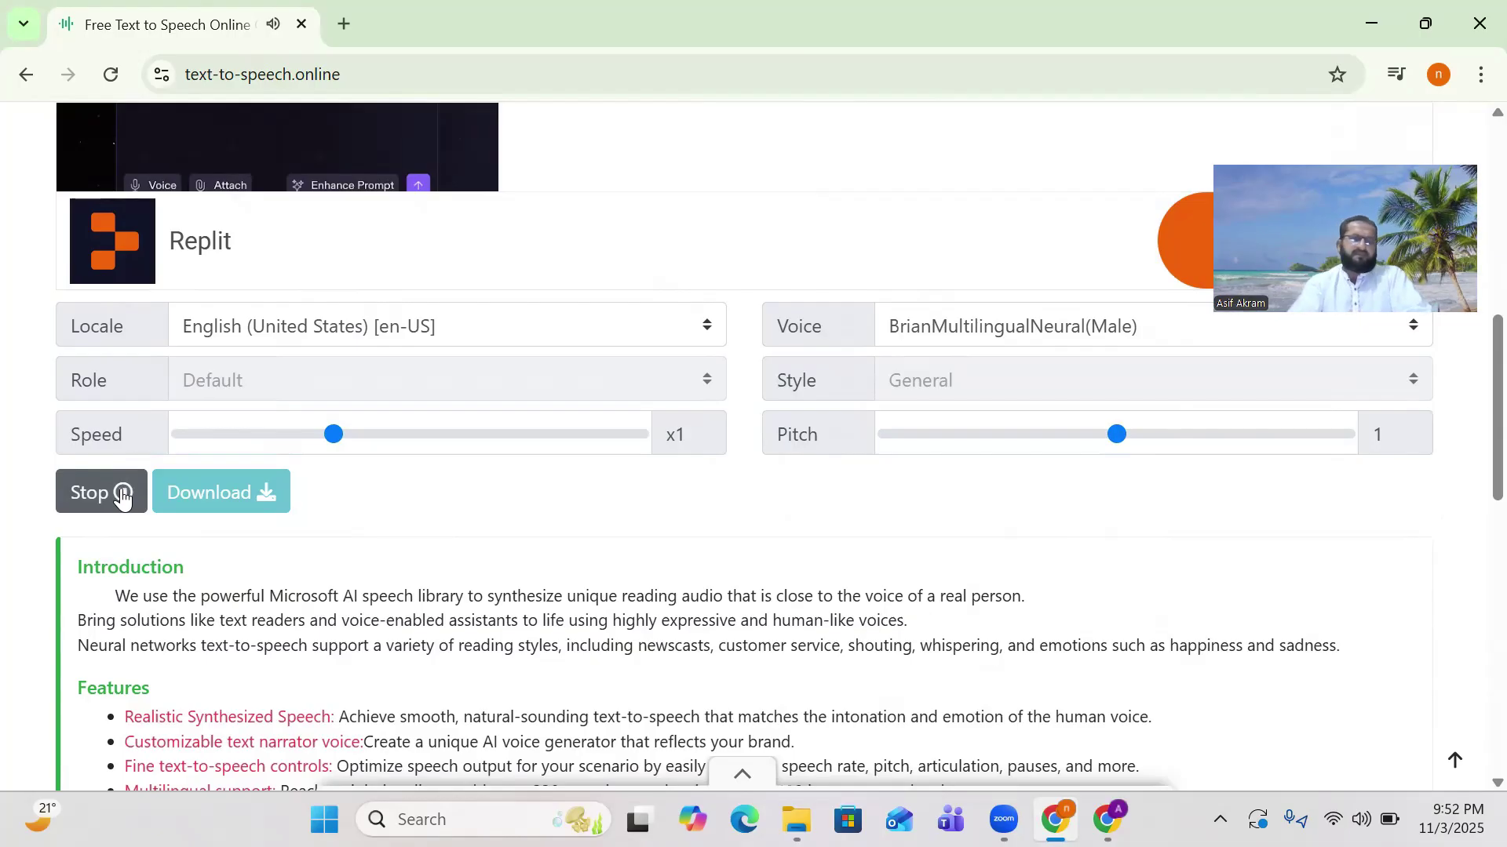
click(123, 496)
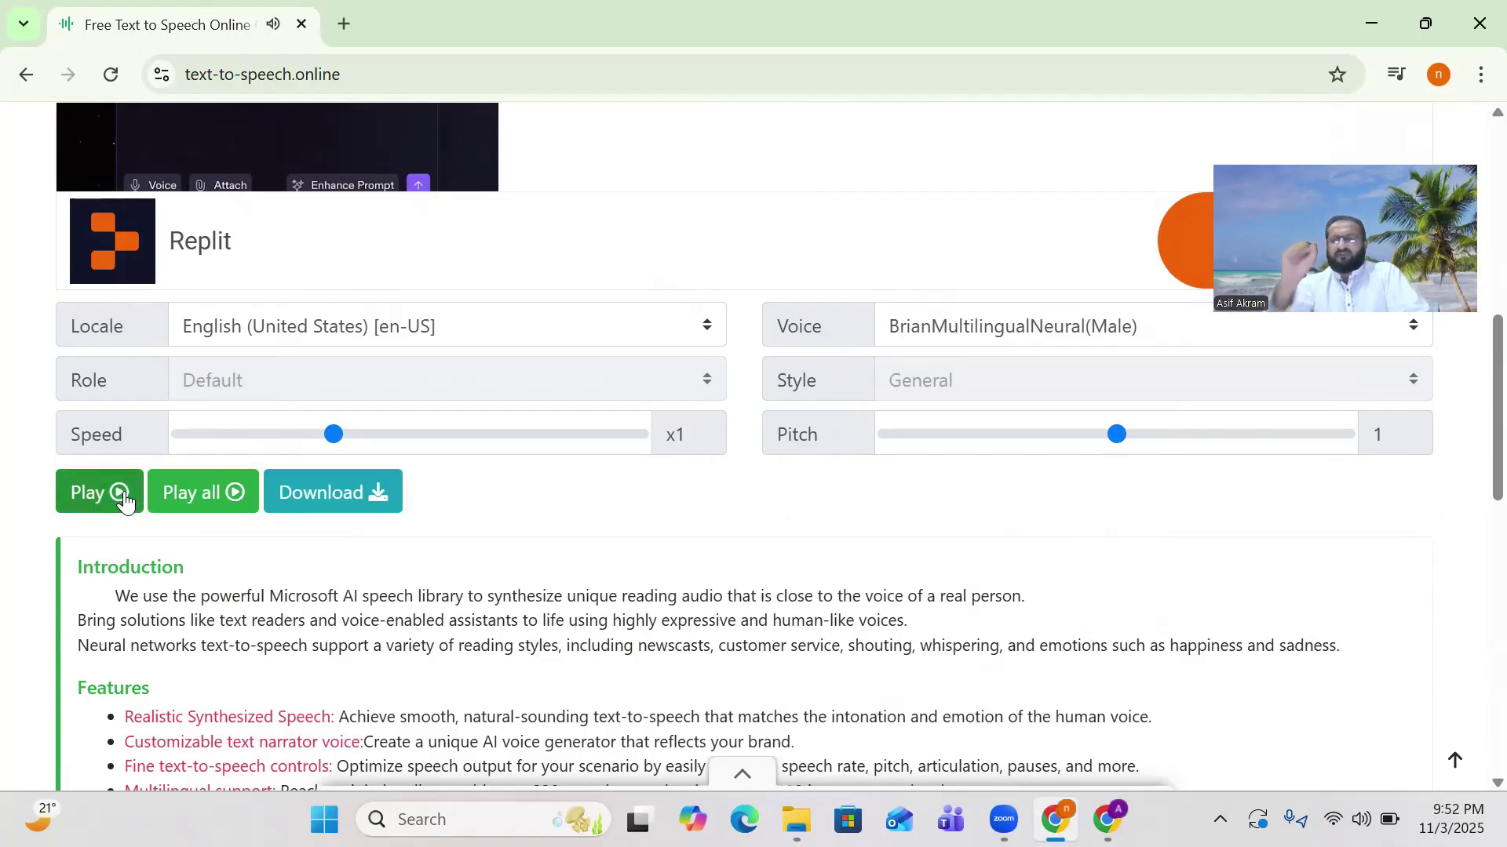
Check the full story text in the converter and download its voiceover as an audio file
scroll(451, 357, up, 7)
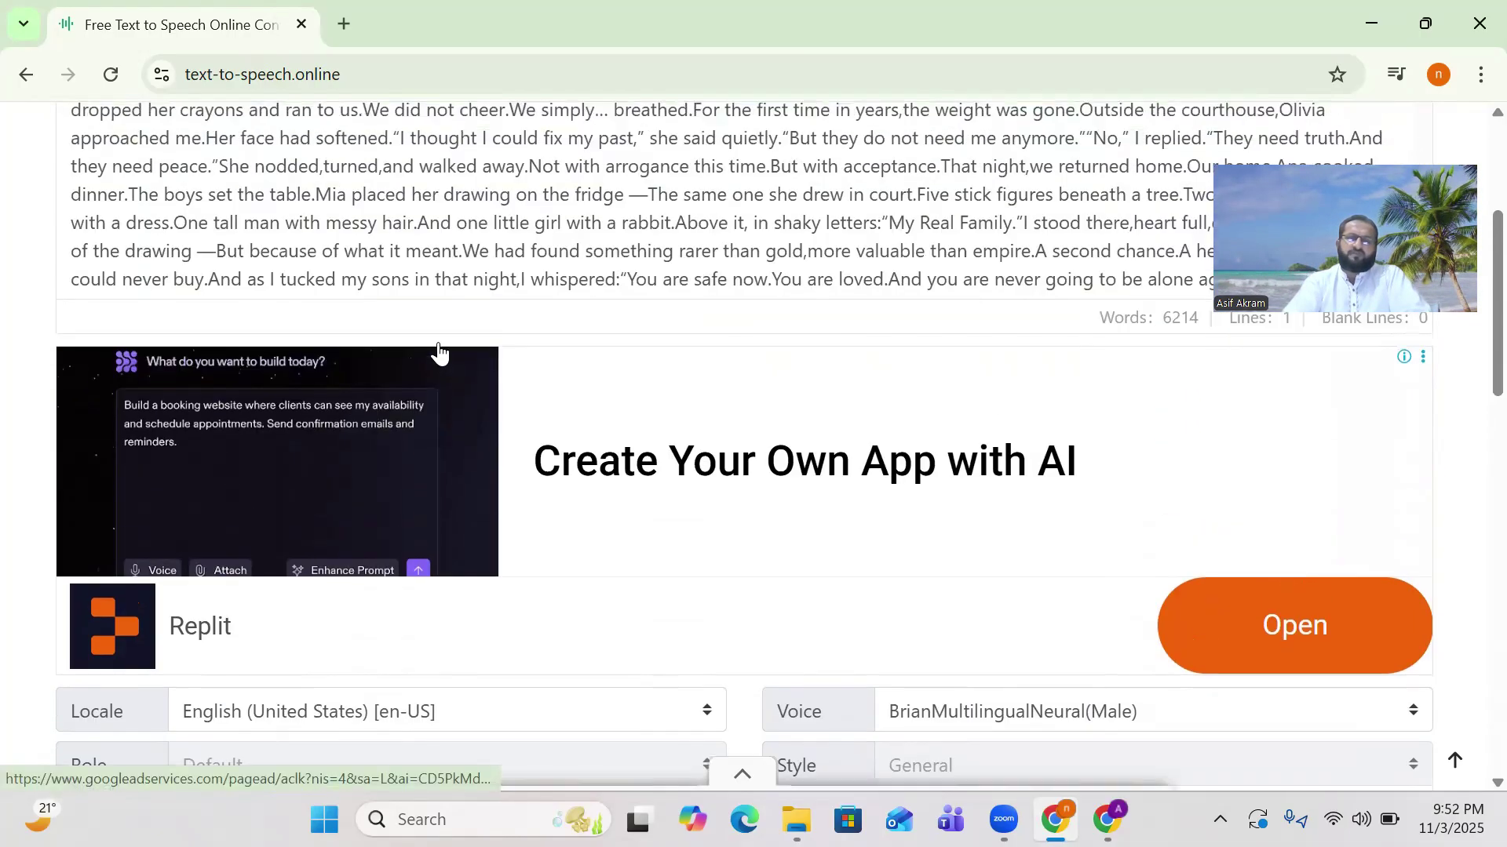
scroll(440, 342, up, 2)
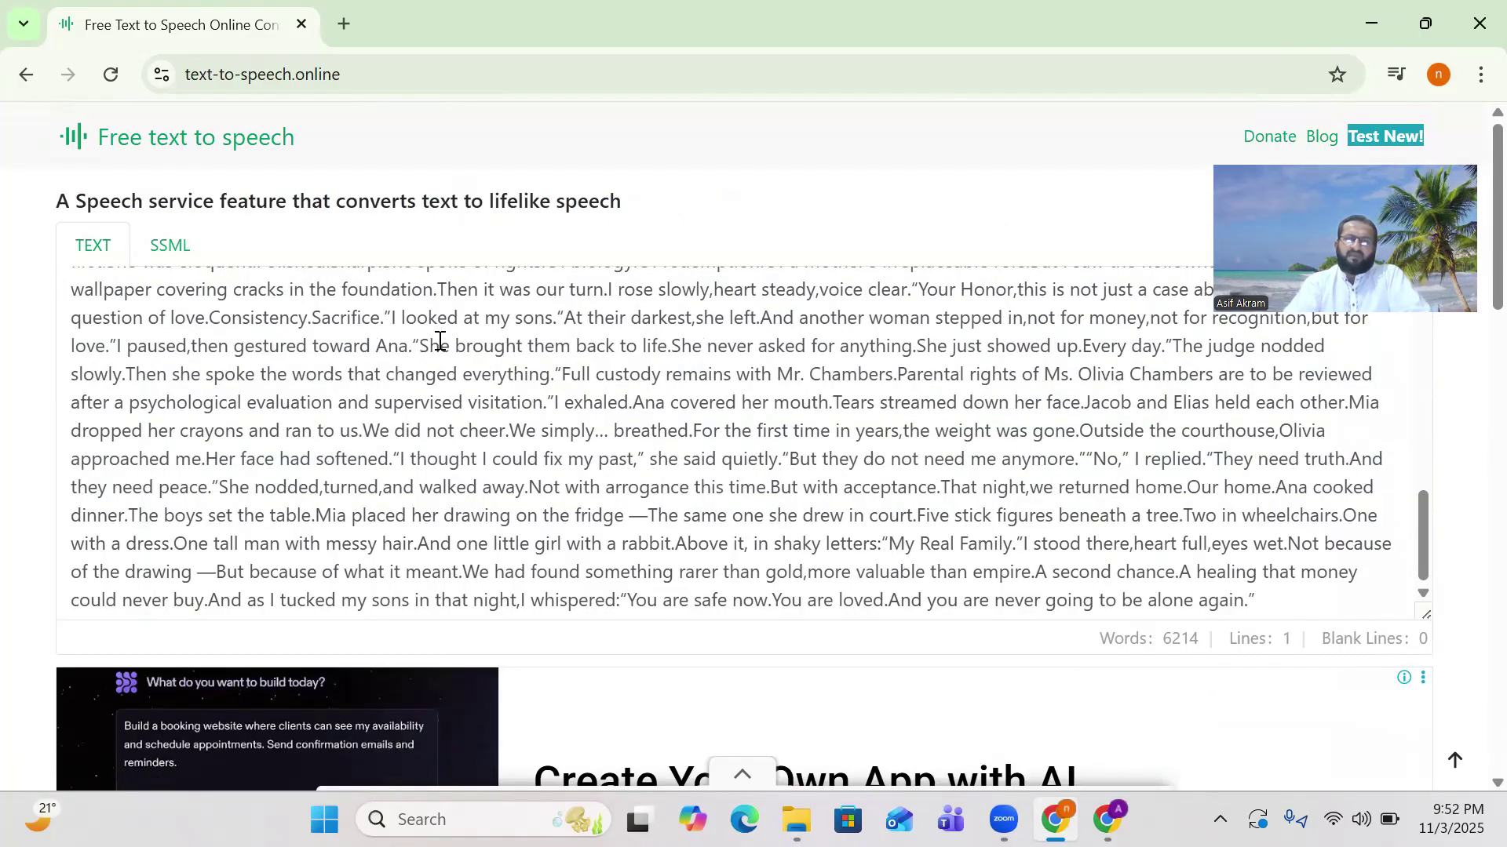
scroll(441, 342, down, 1)
scroll(440, 341, down, 9)
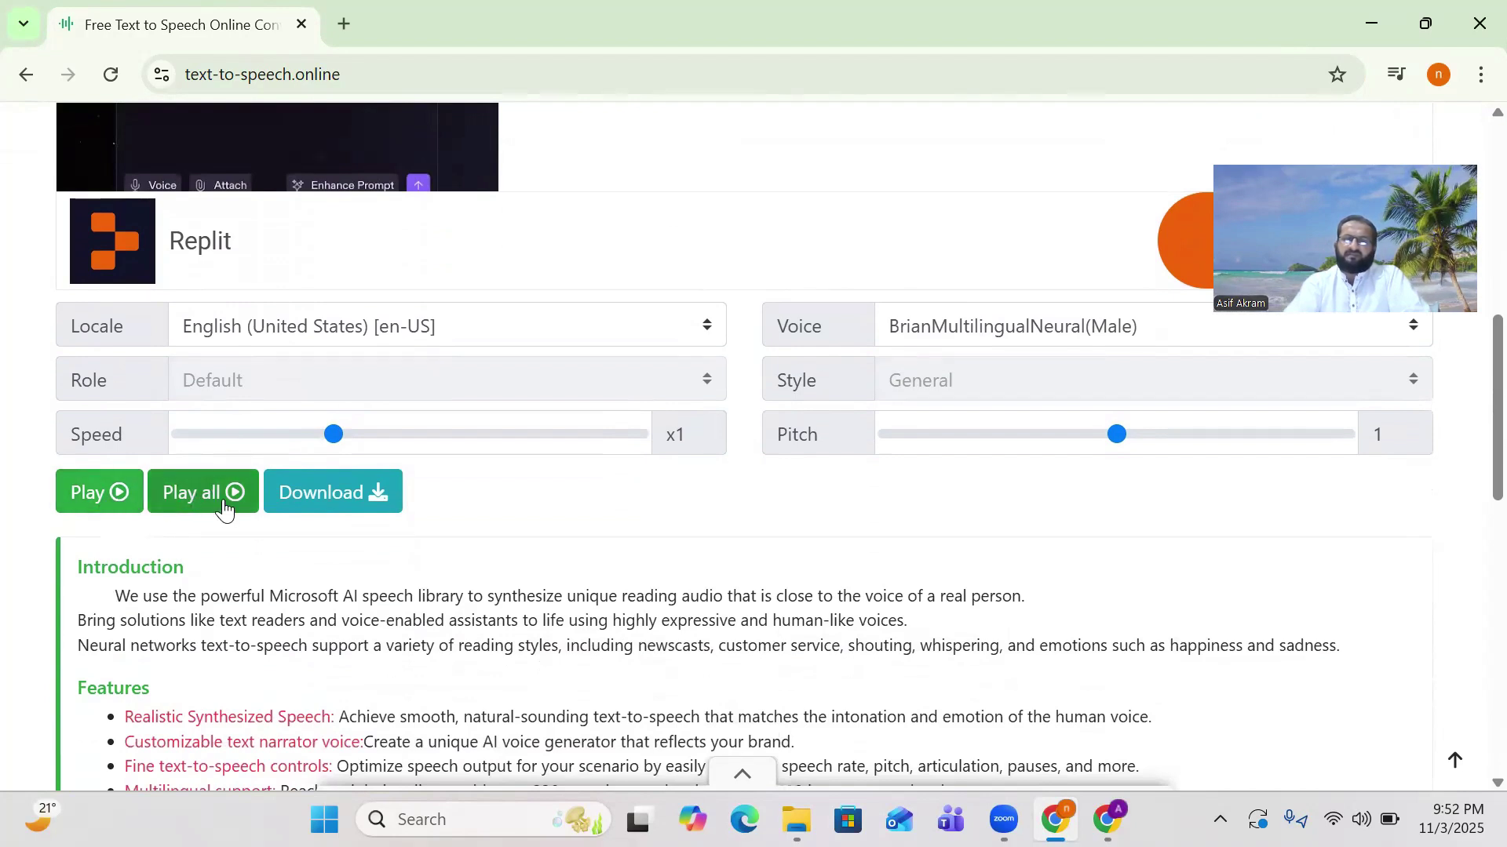
click(339, 499)
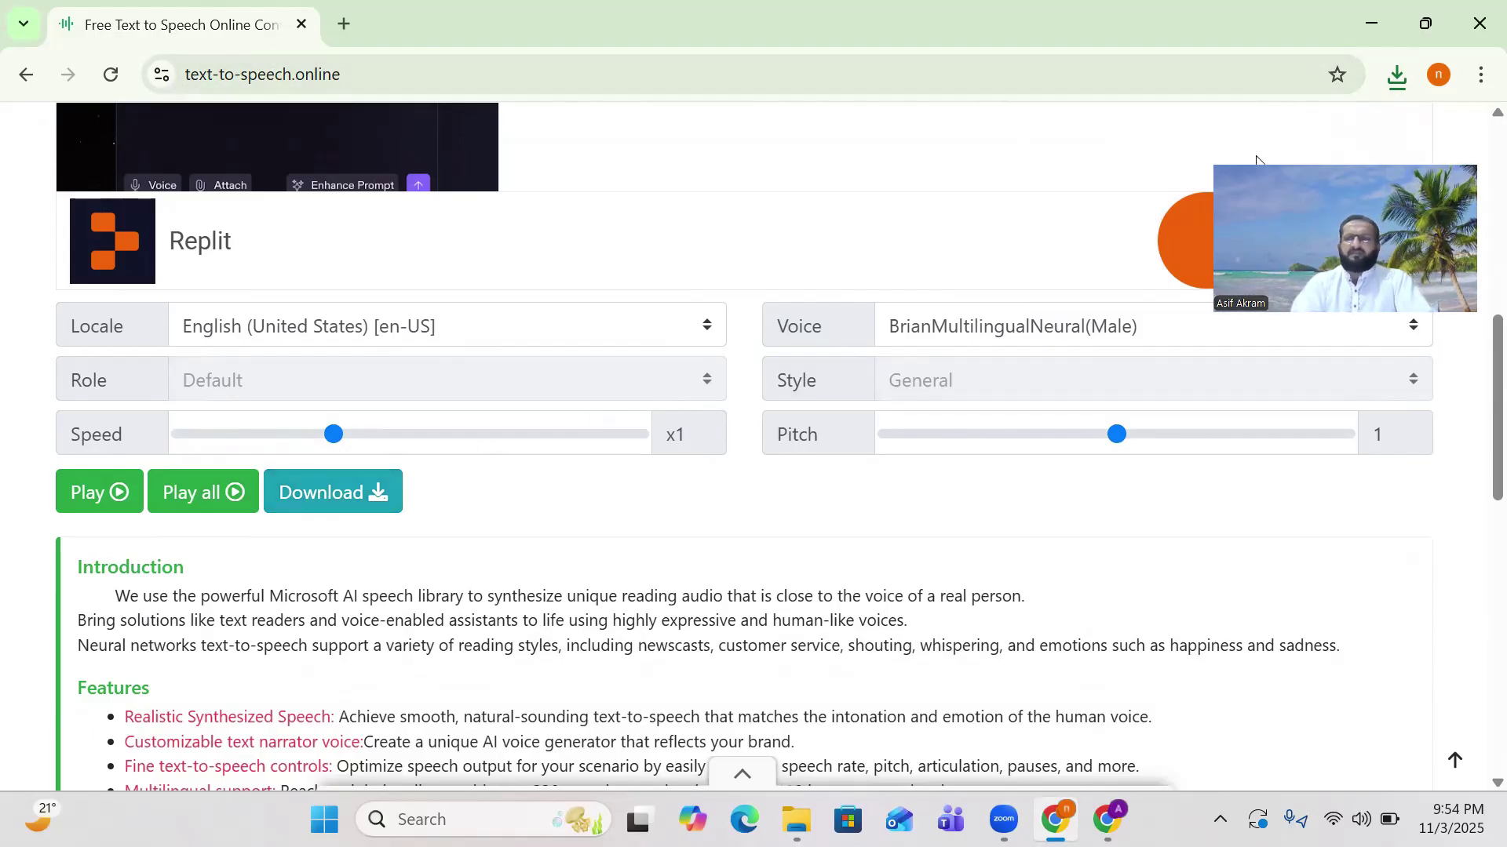
Close the browser, play the start of the MP3 "The courthouse" from the Downloads folder, and close the player and folder
click(1472, 24)
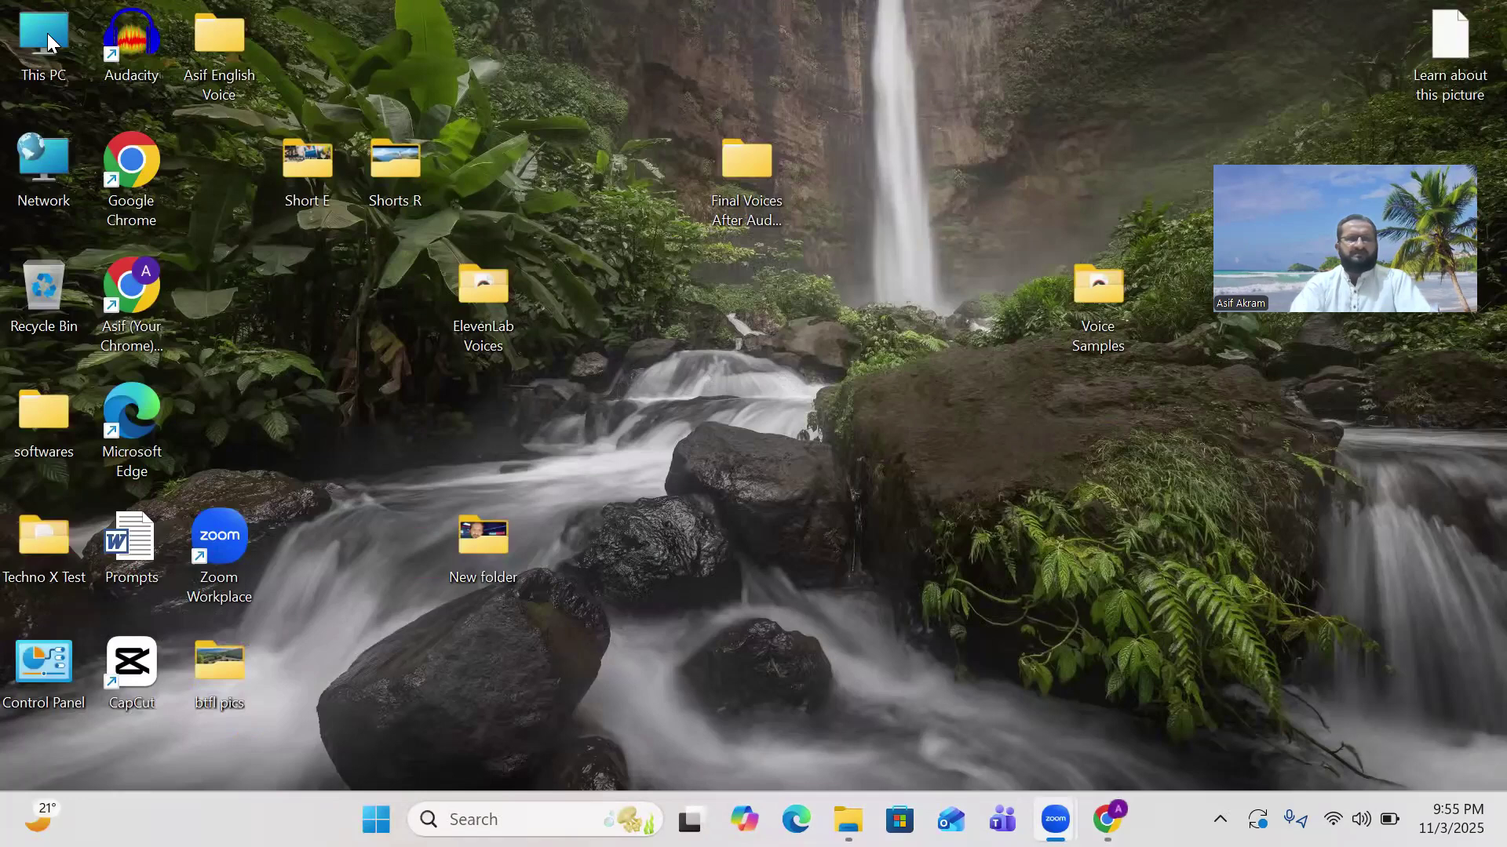
double_click(47, 31)
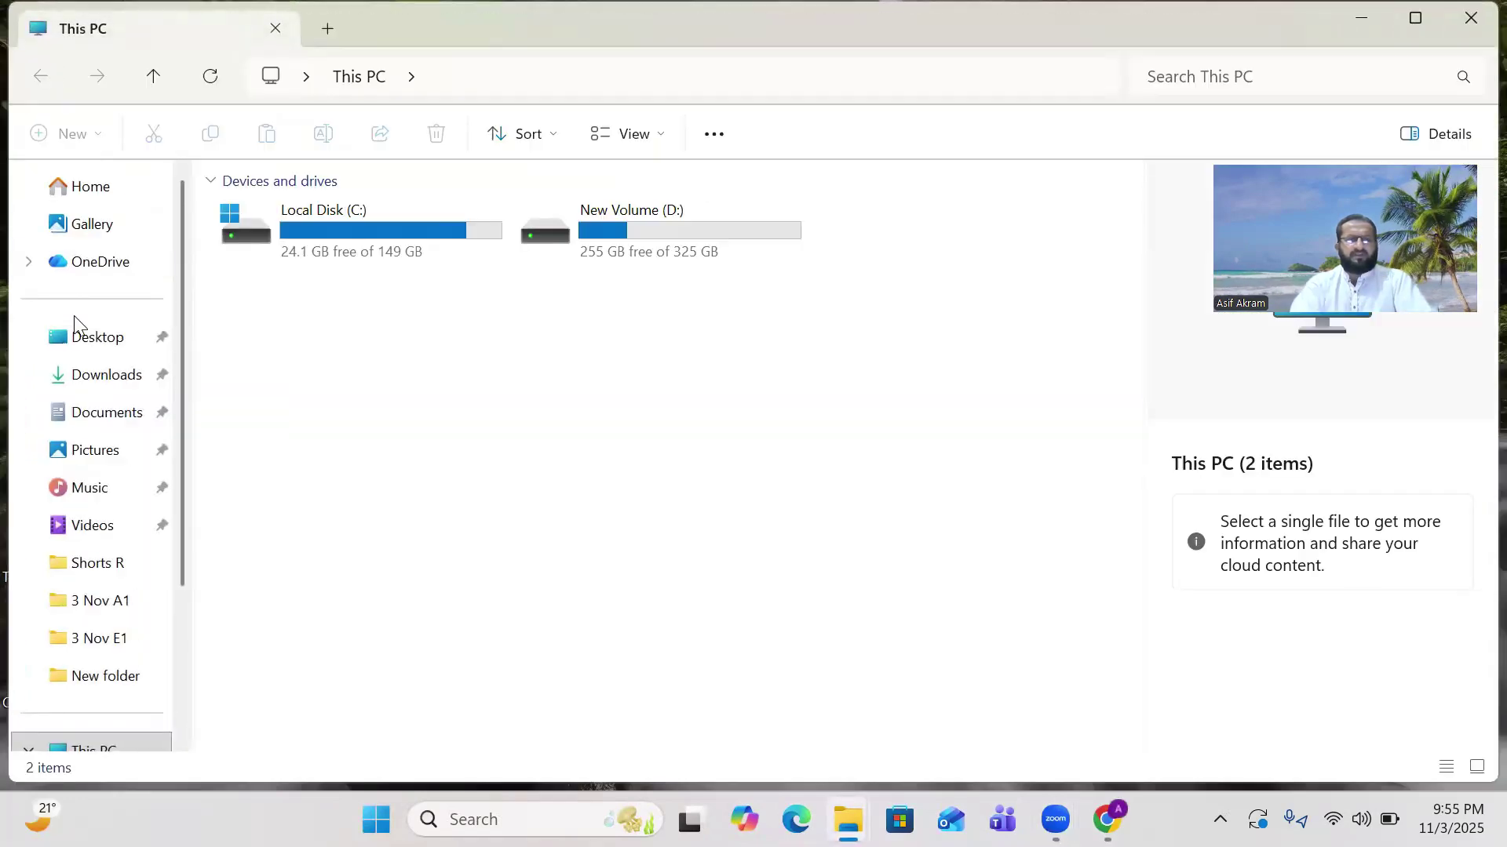
click(91, 374)
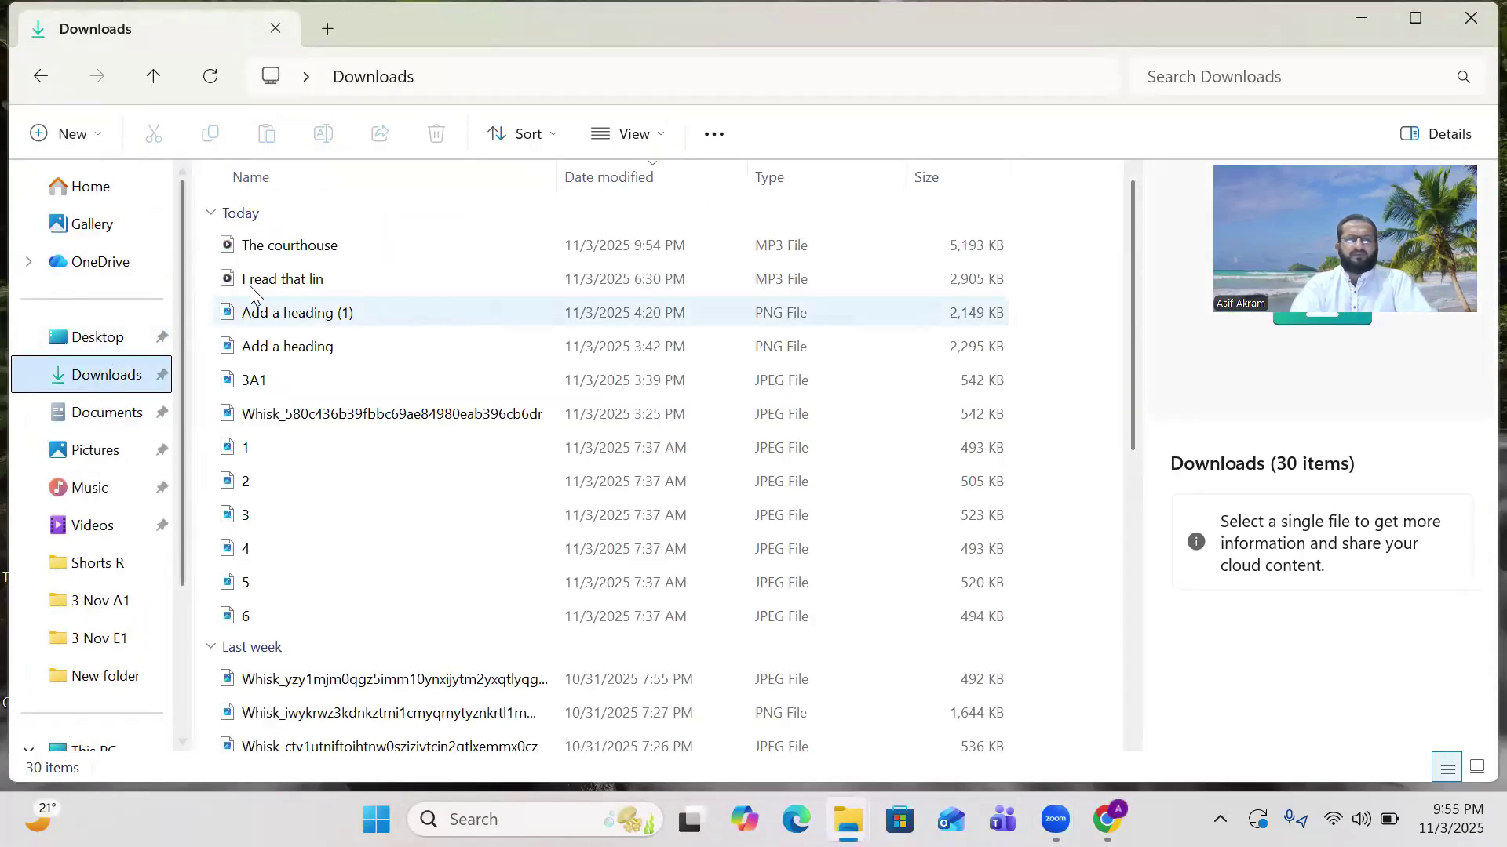
double_click(284, 251)
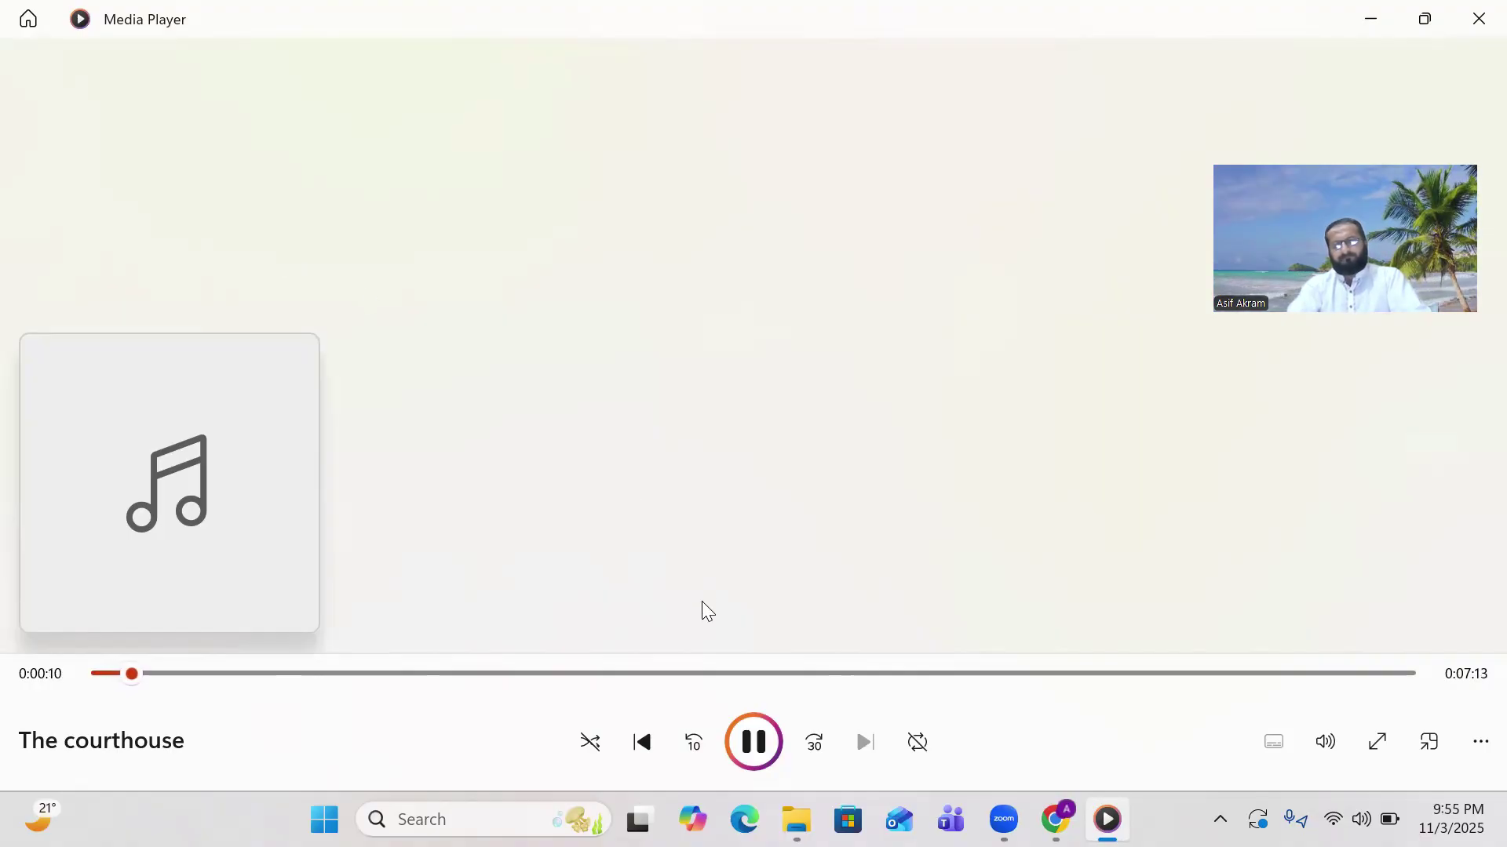
click(755, 726)
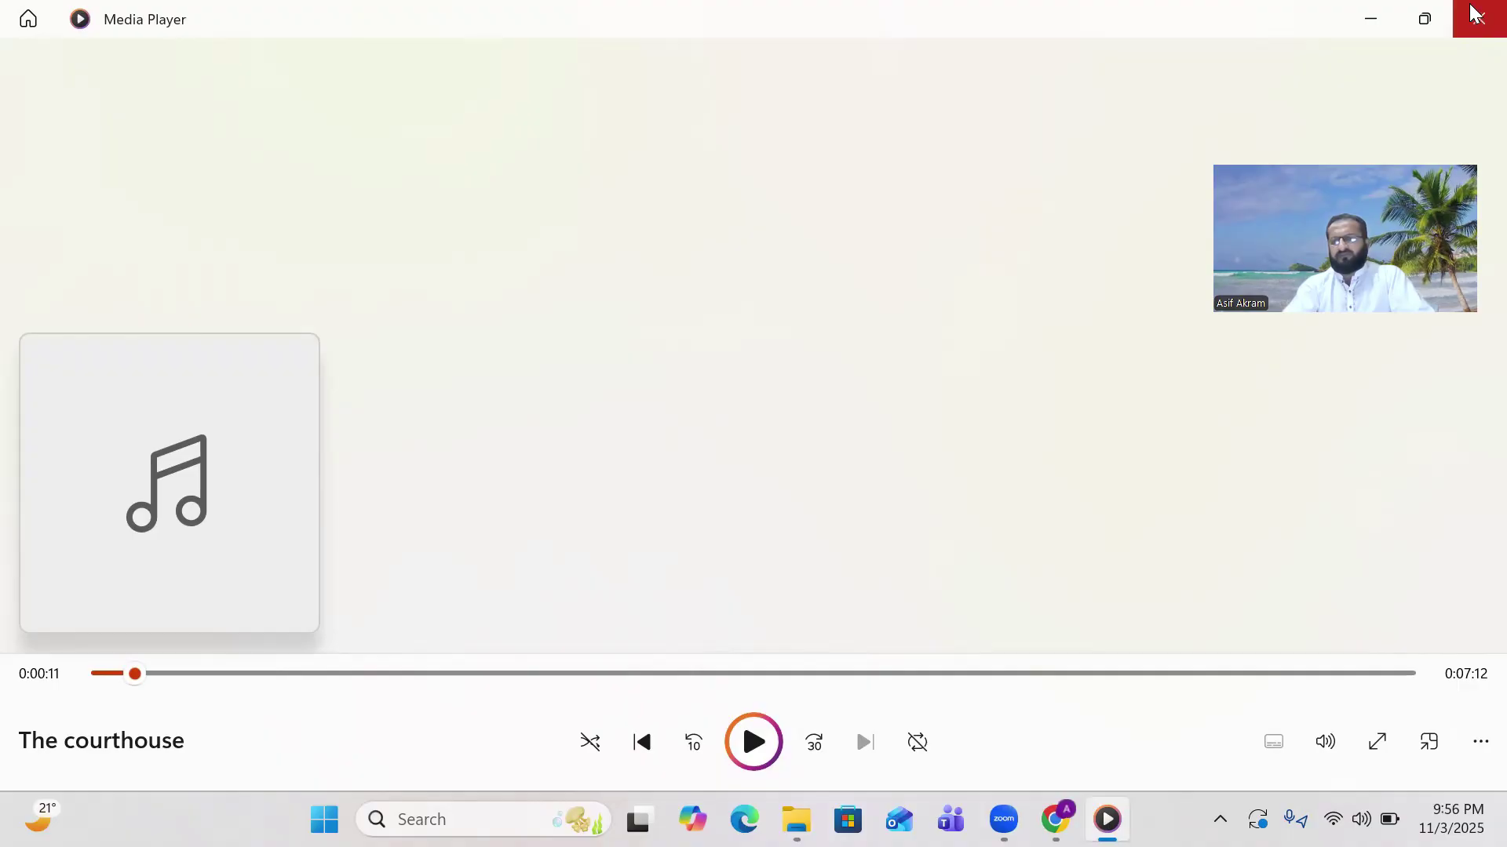
click(1475, 17)
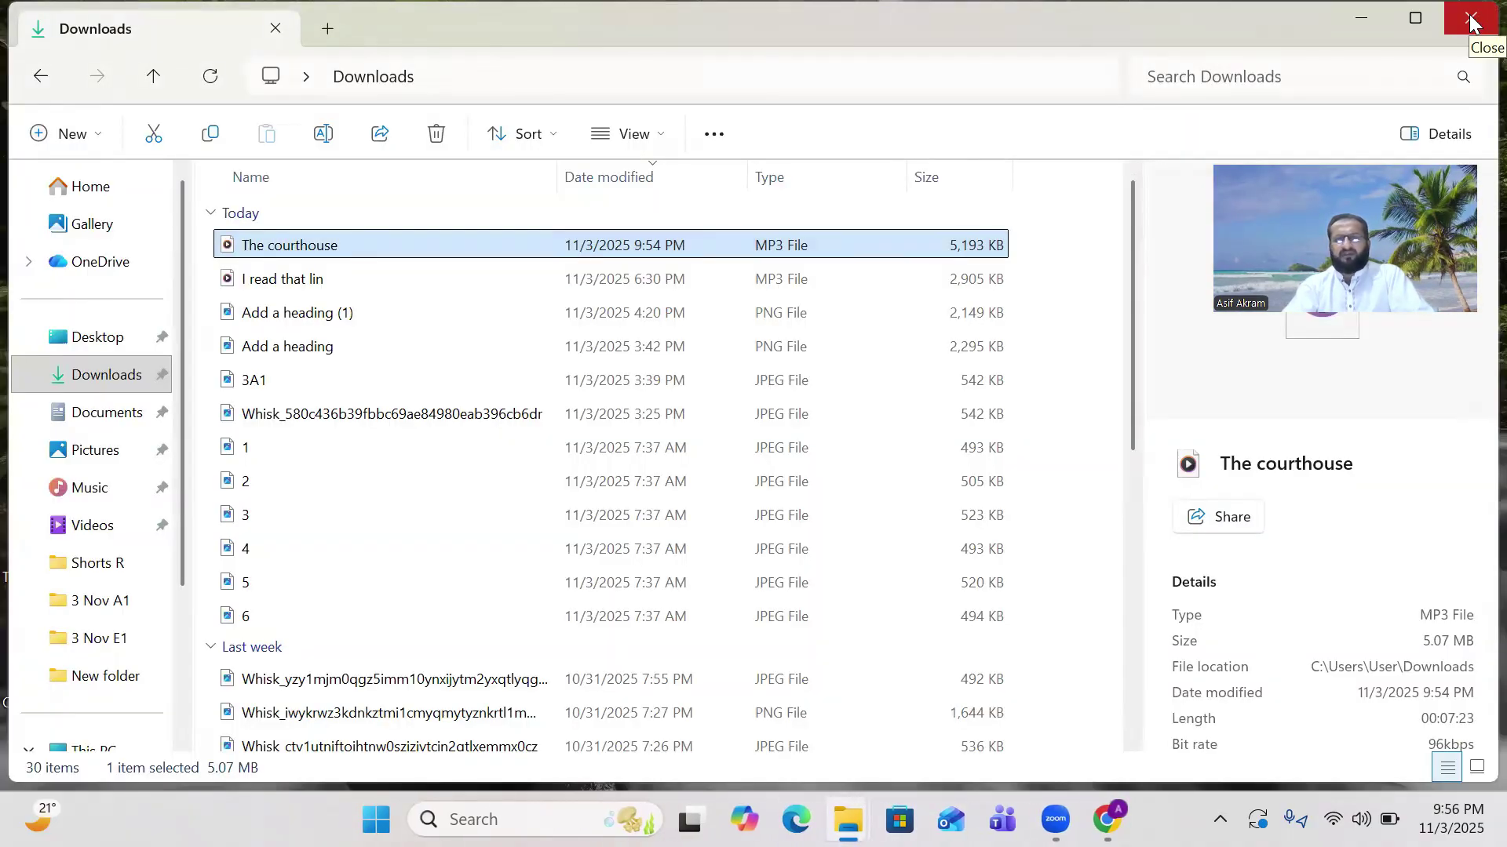
click(1471, 20)
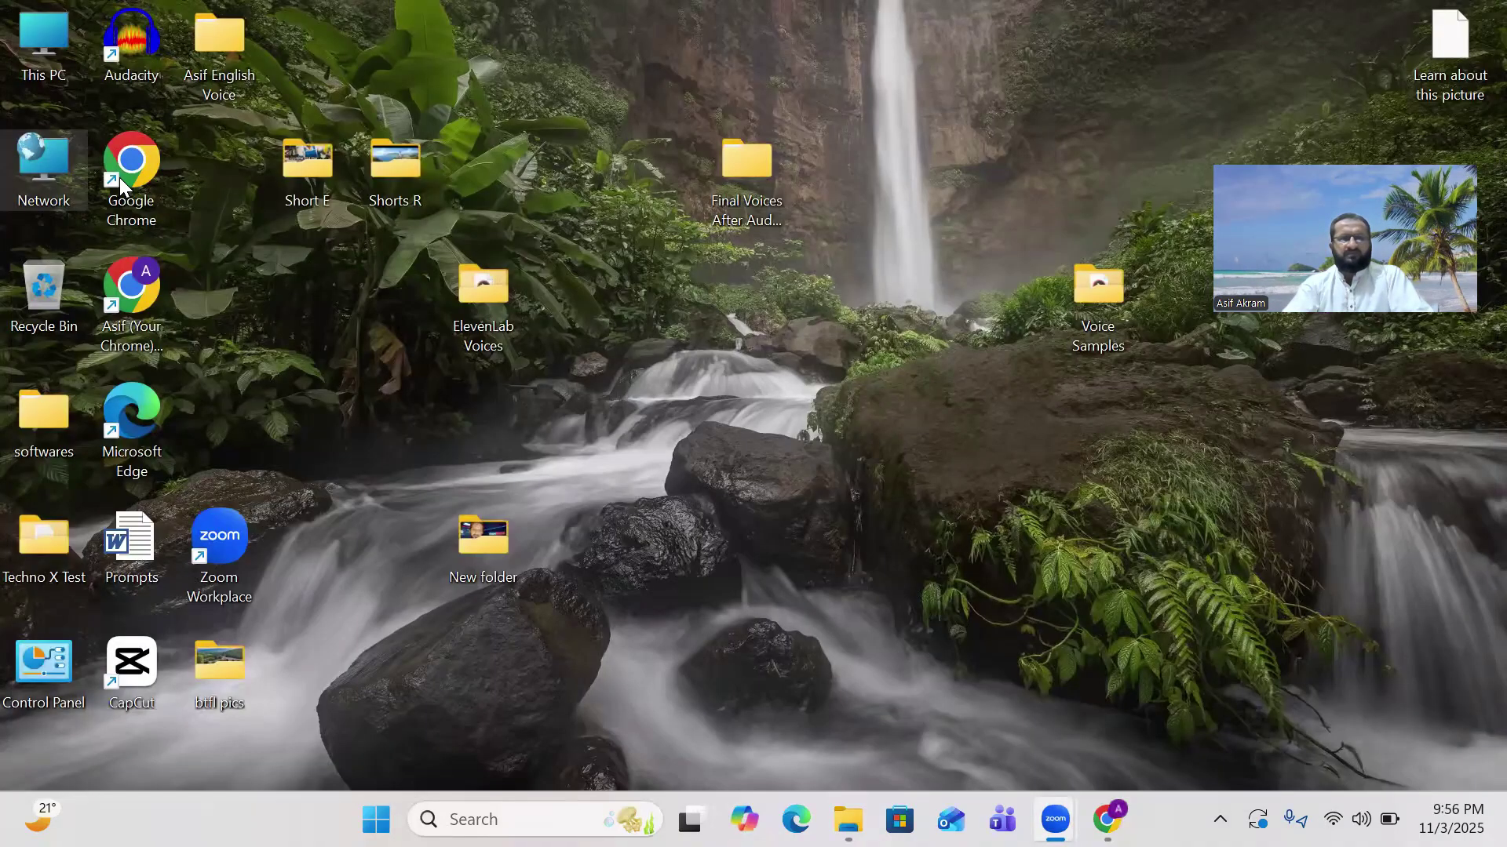
Open Google Chrome from the desktop with the profile that has the orange "n" avatar
double_click(120, 178)
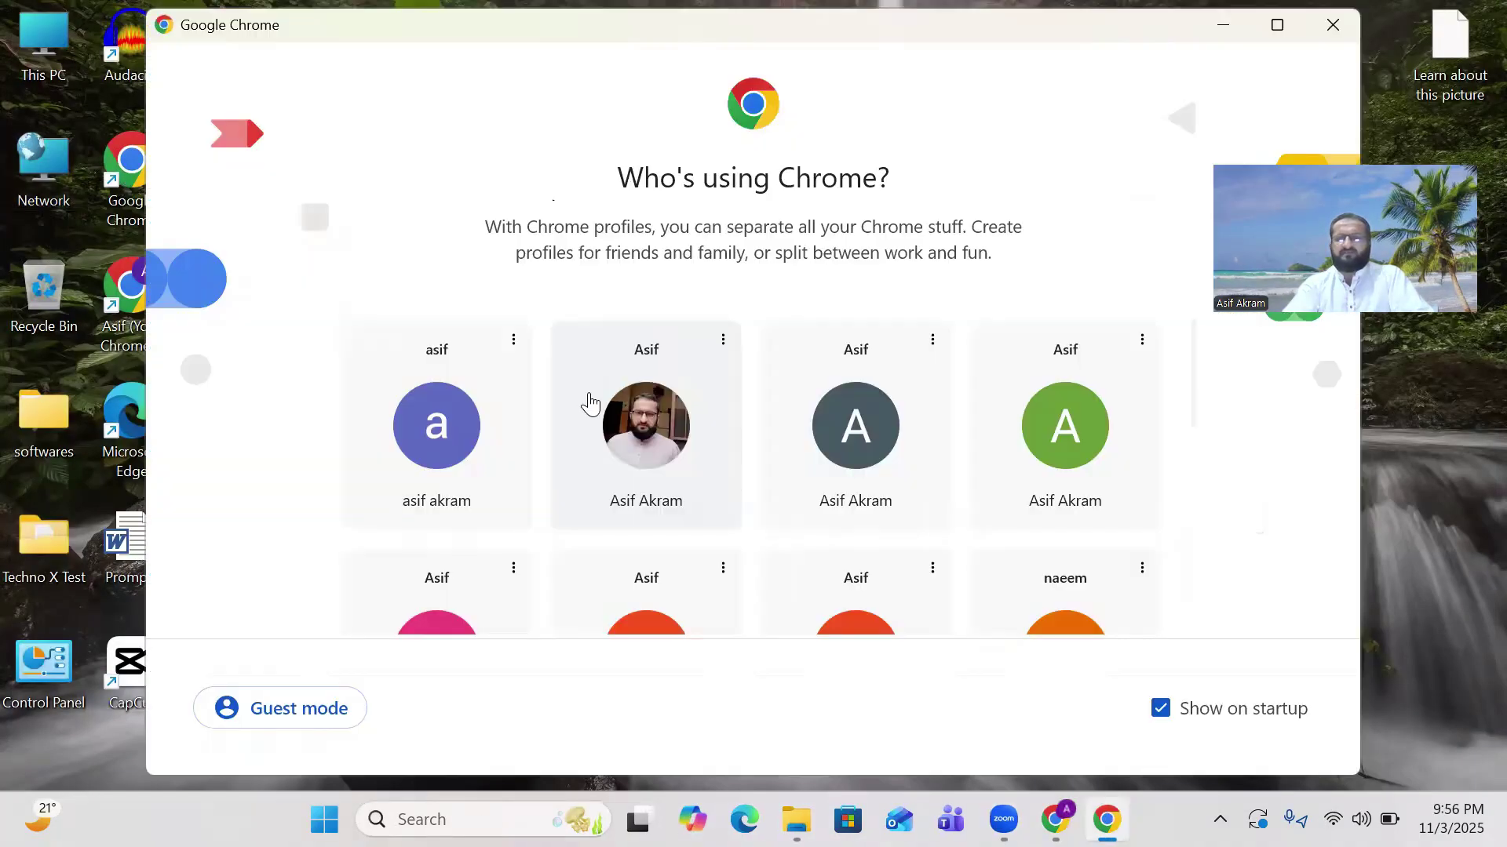
scroll(702, 388, down, 3)
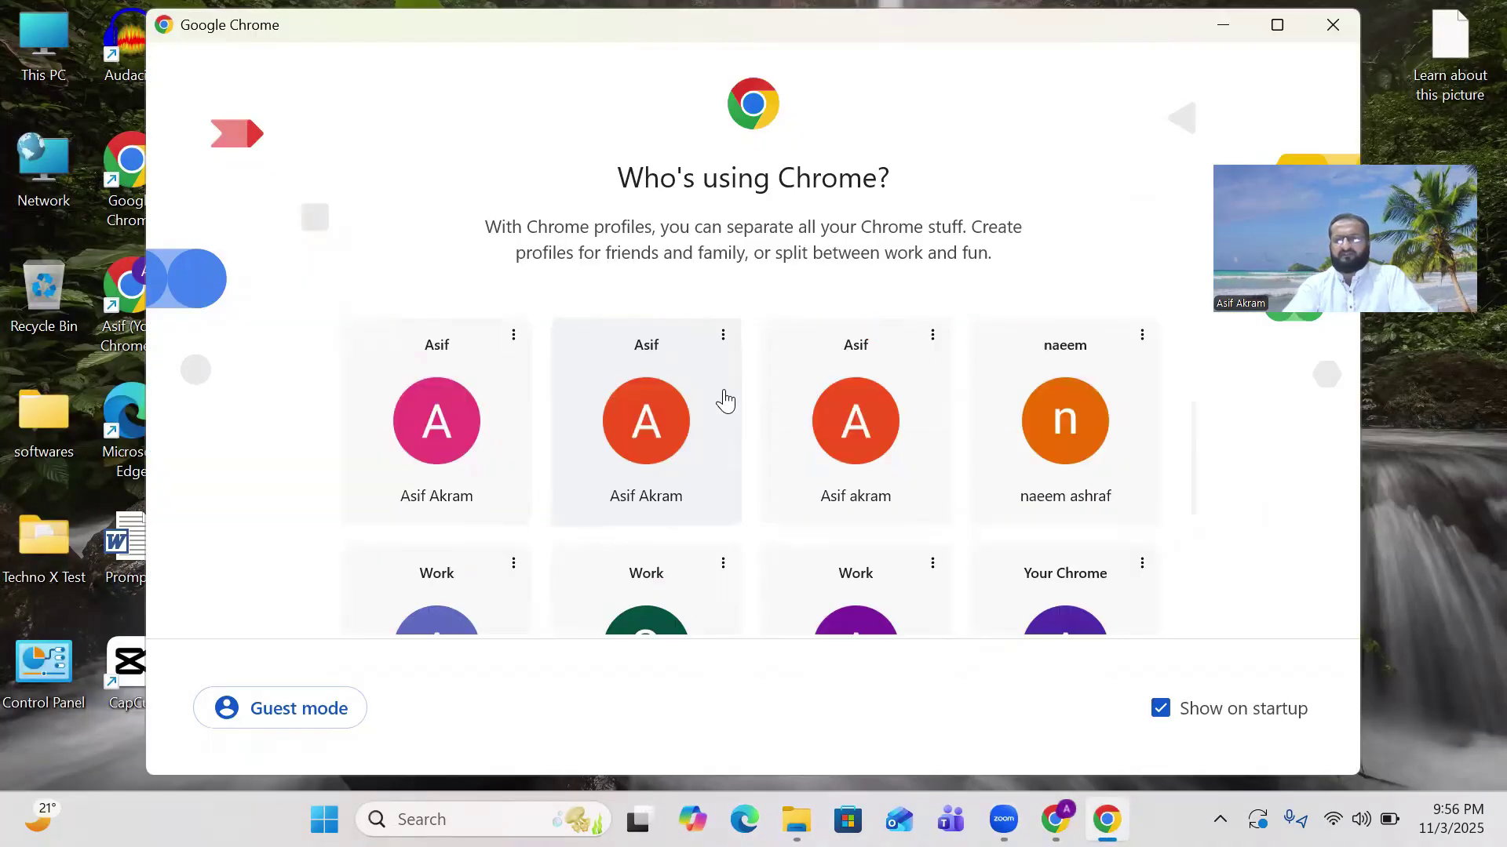
click(986, 416)
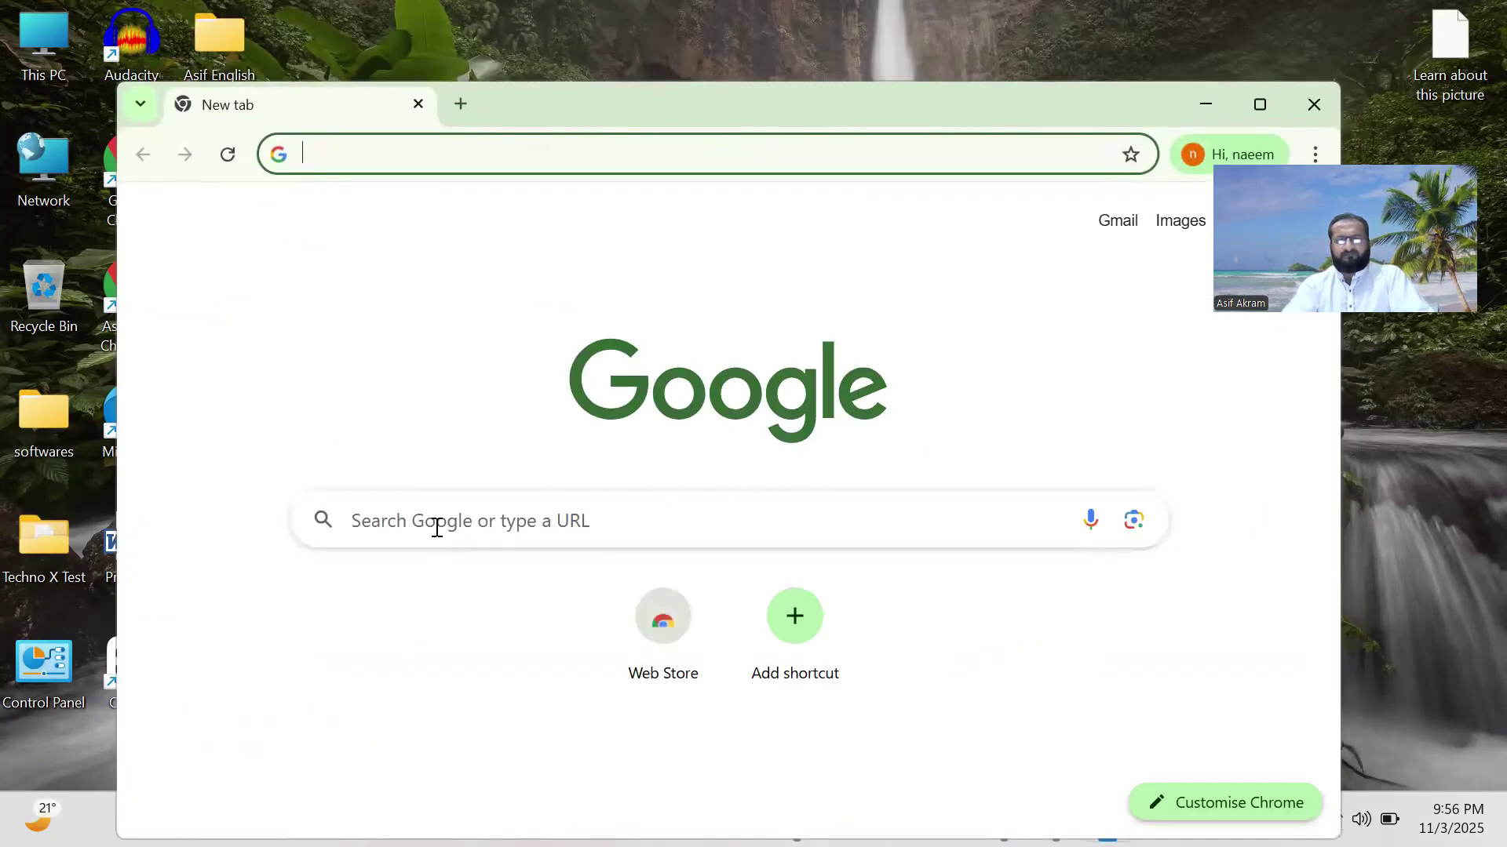
Search Google for "free text to speech", open the text-to-speech.online converter, and collapse its advertisement
click(428, 530)
click(431, 572)
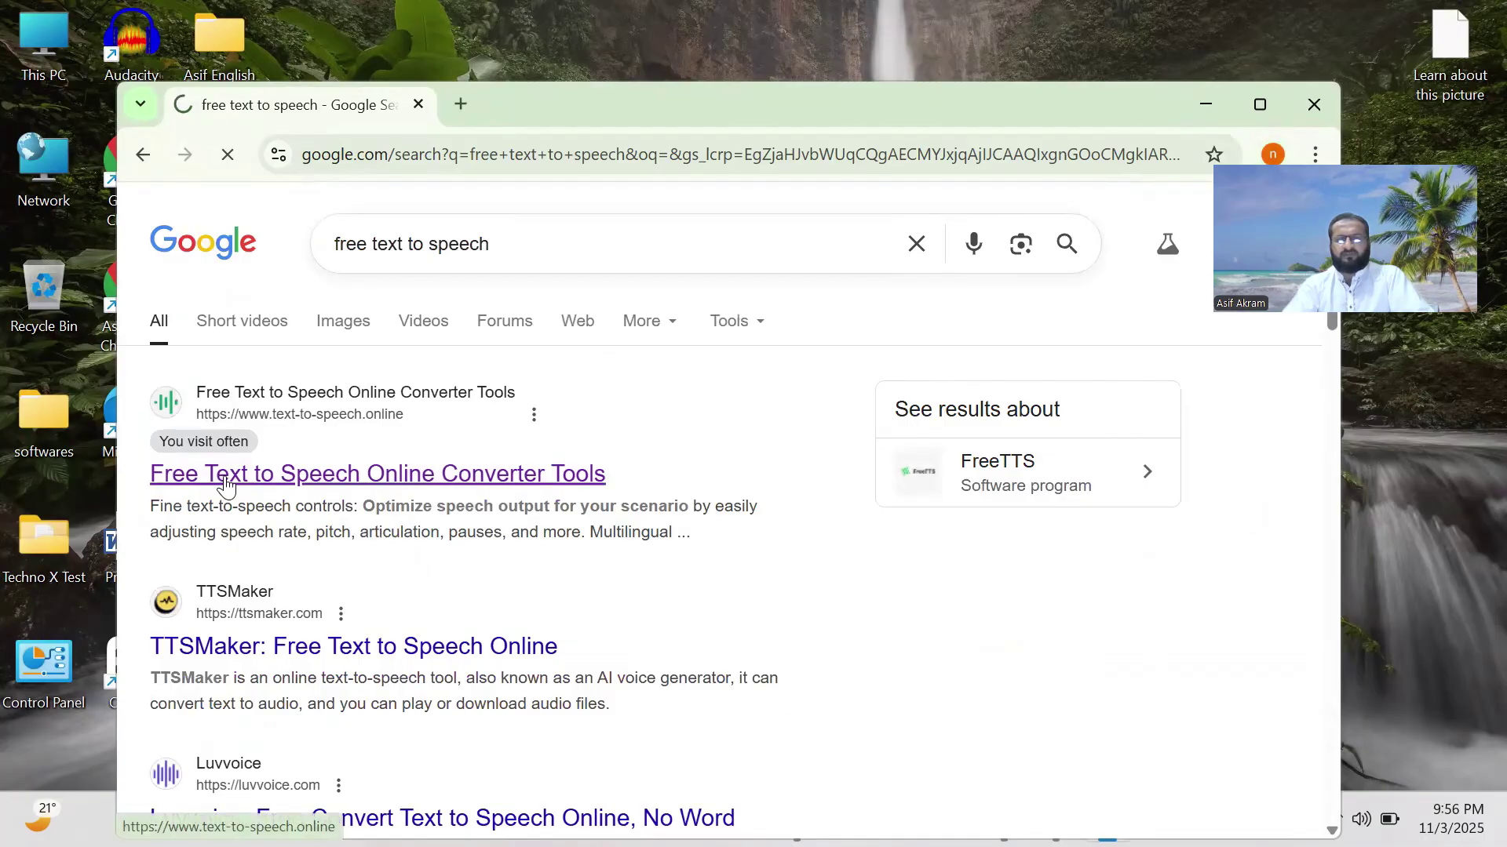
click(226, 487)
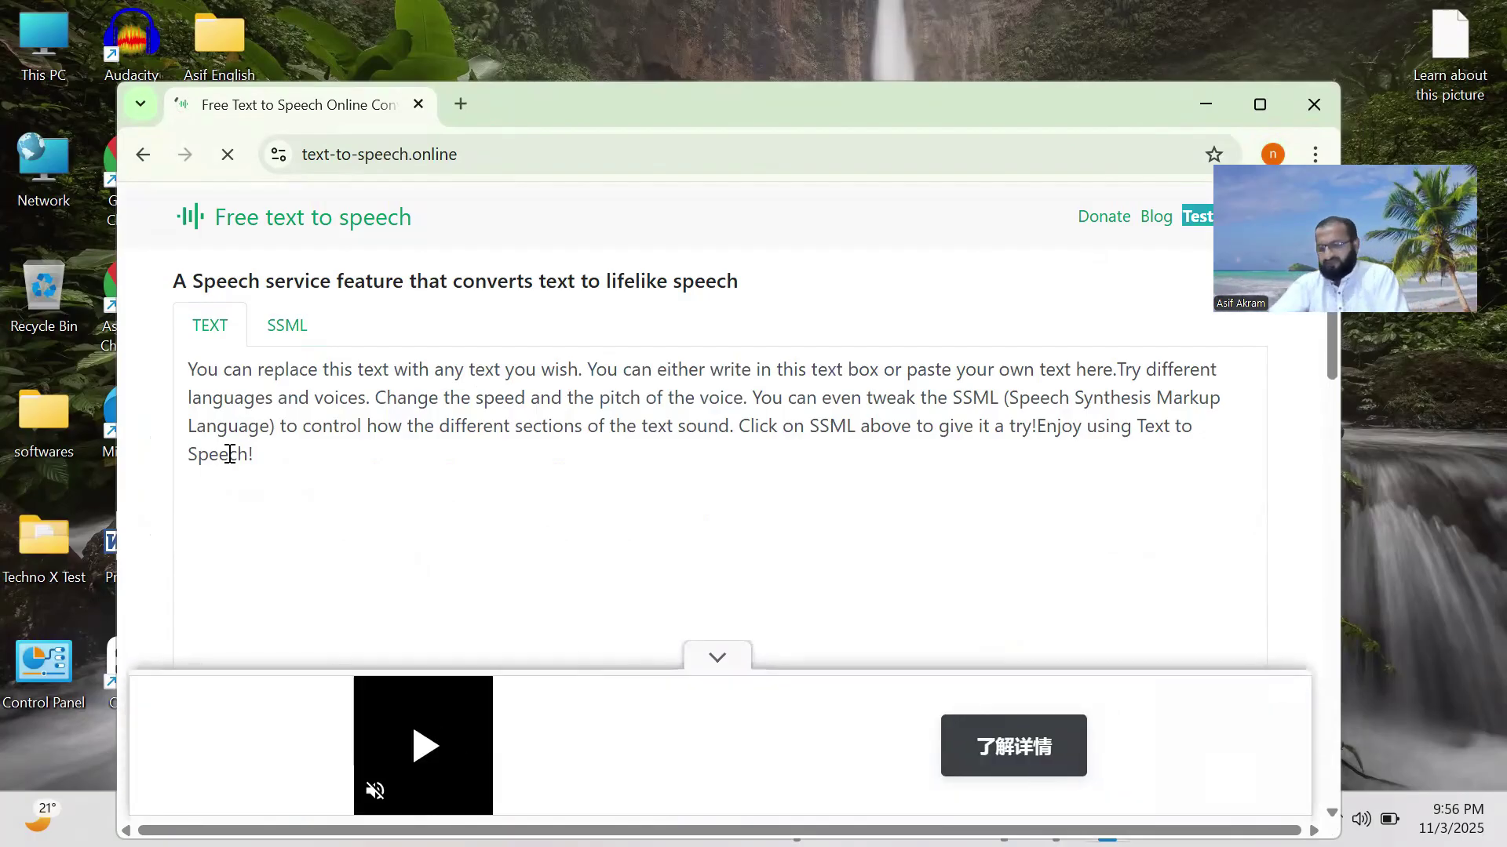
click(718, 657)
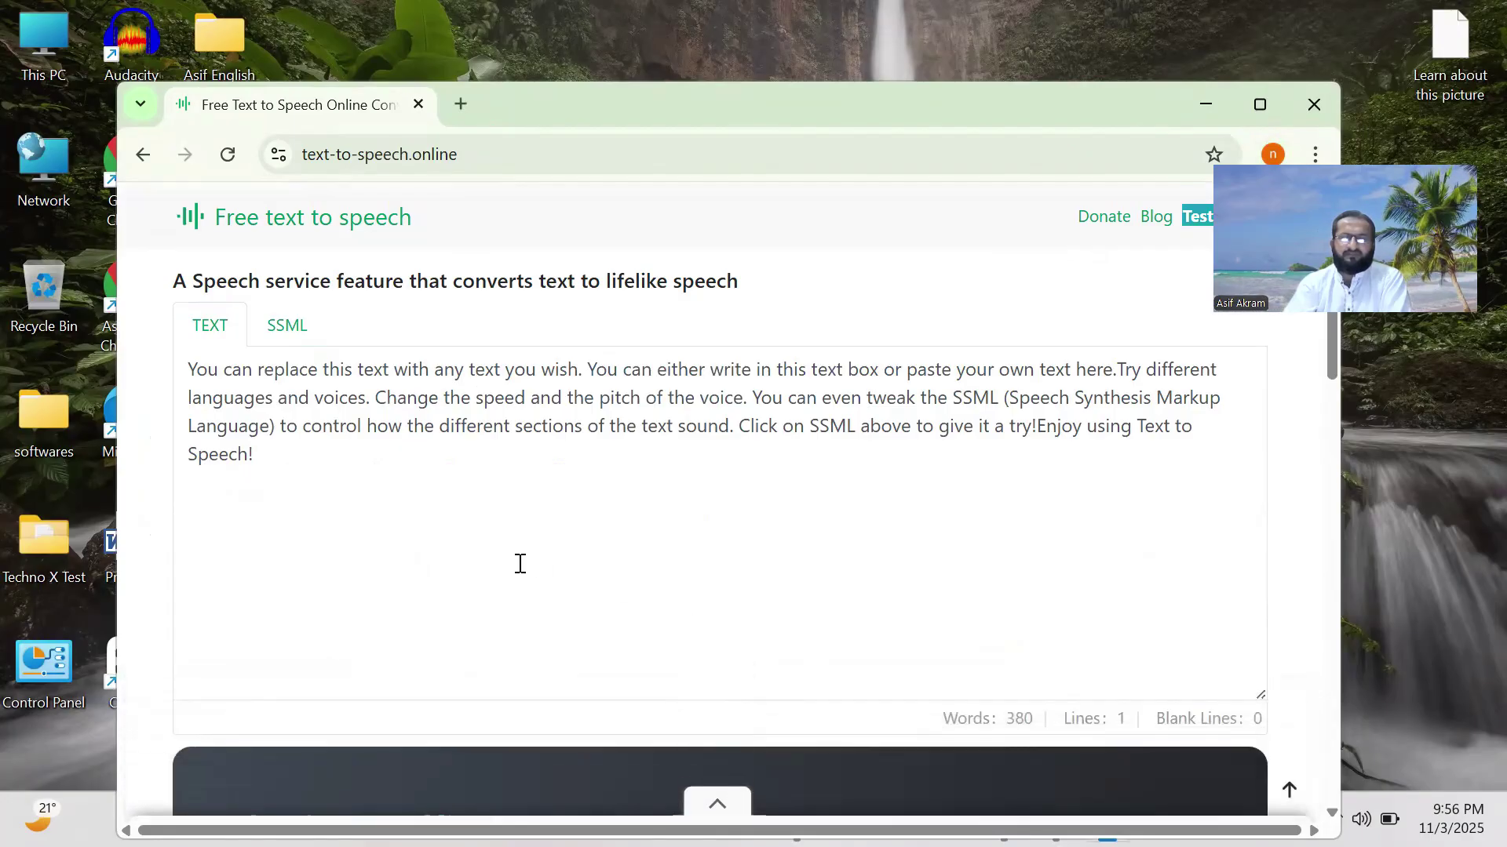
Browse the available locales and set the voiceover locale to Russian (Russia) [ru-RU]
scroll(518, 562, down, 4)
scroll(519, 563, down, 3)
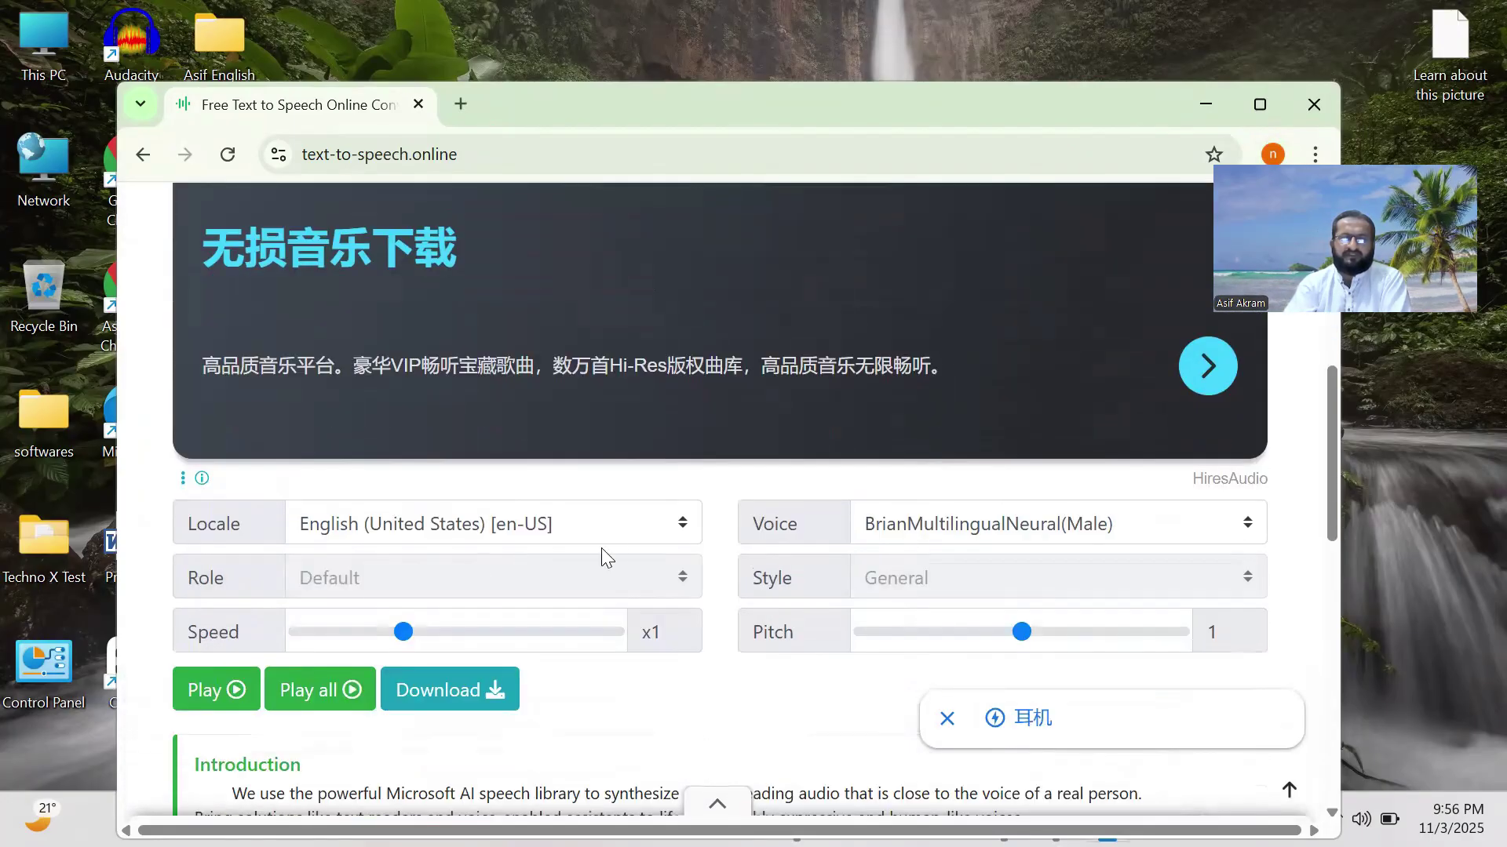
click(681, 529)
scroll(461, 404, down, 9)
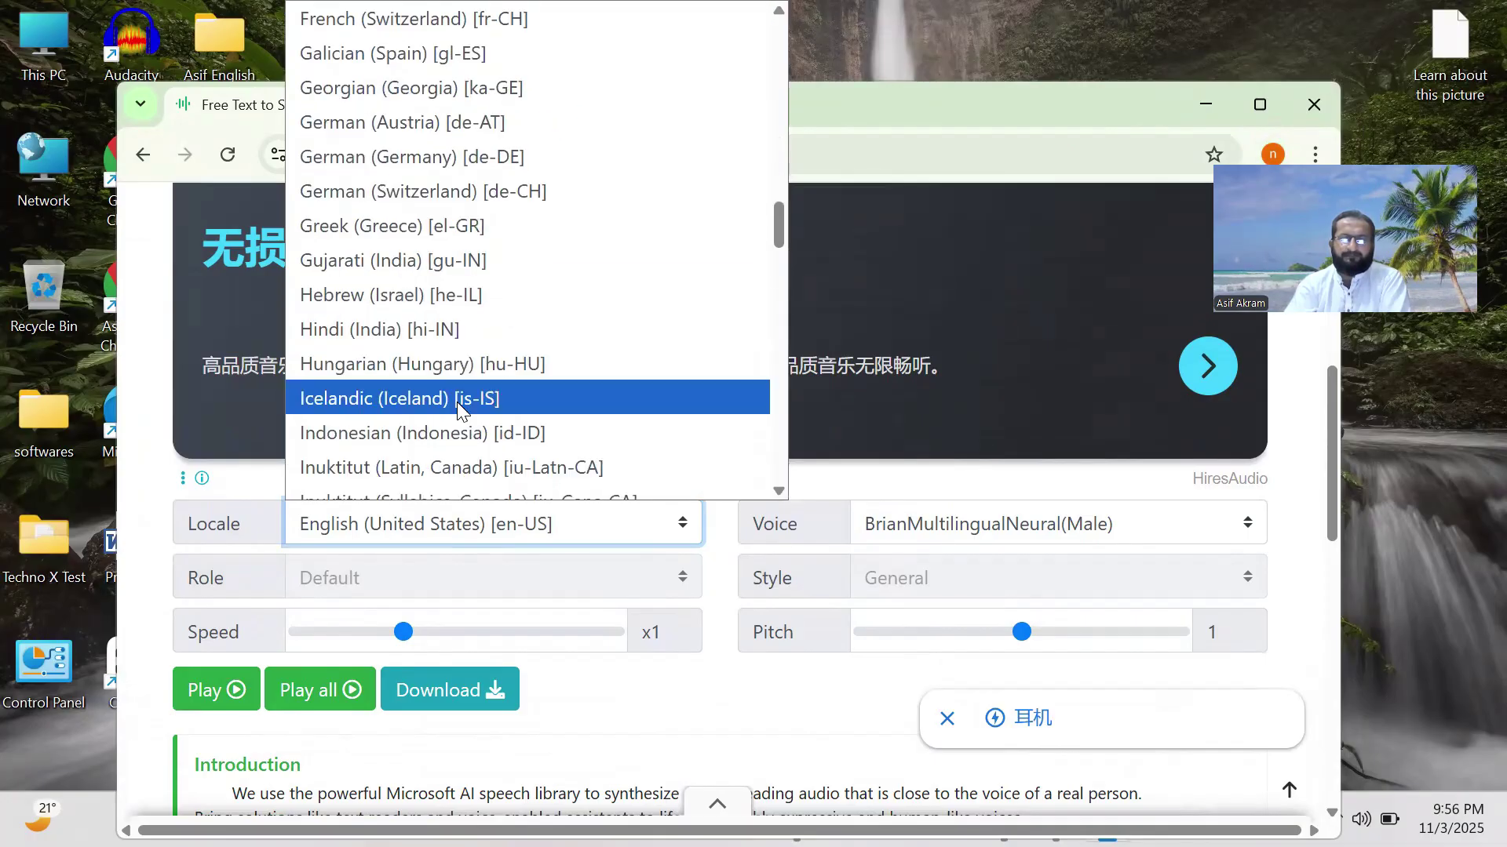
scroll(457, 402, down, 5)
scroll(461, 408, down, 15)
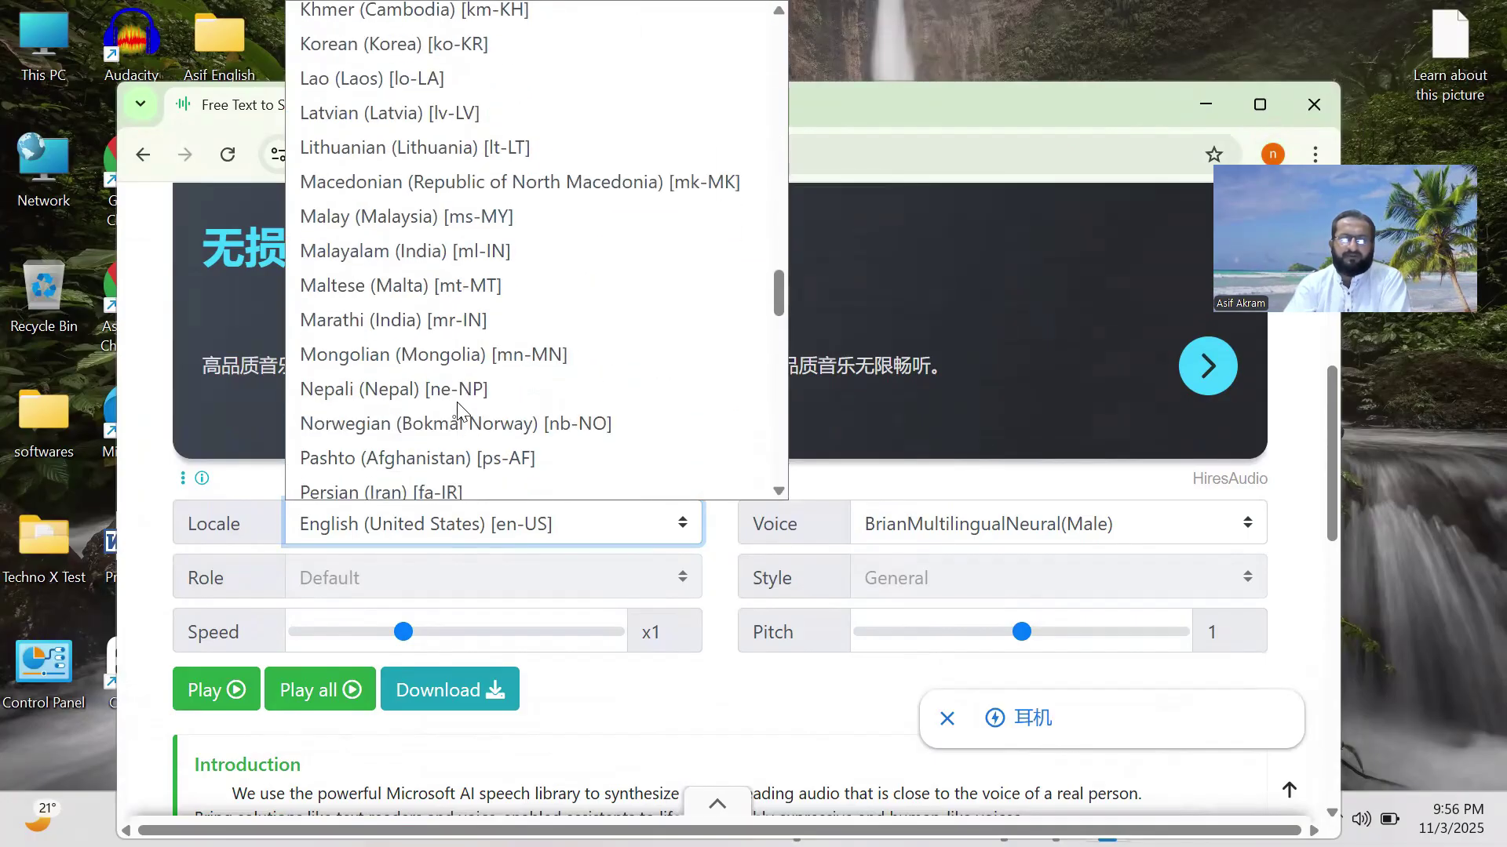
scroll(460, 408, up, 10)
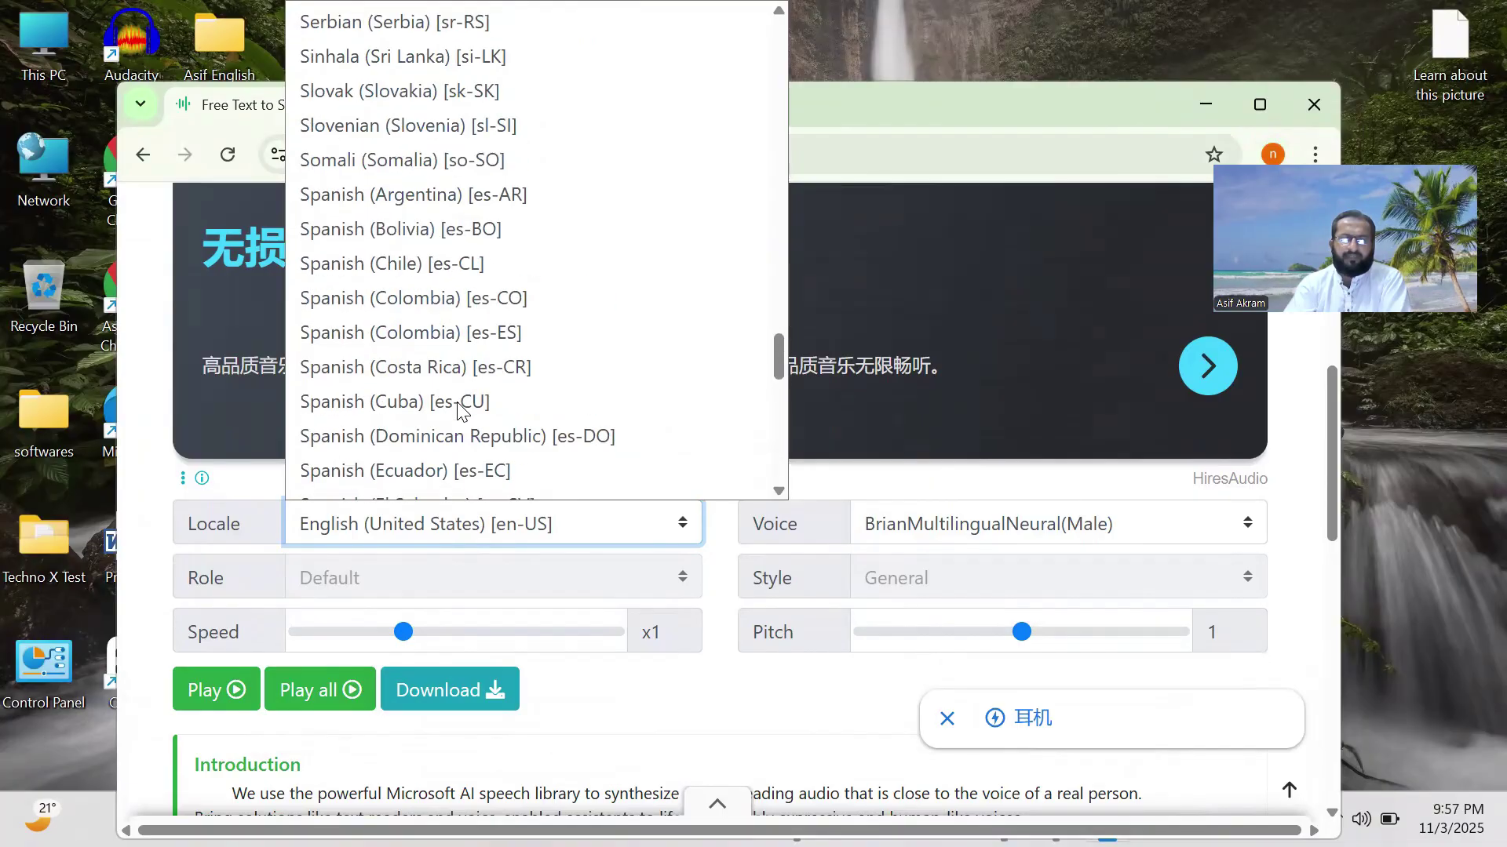
scroll(461, 408, up, 5)
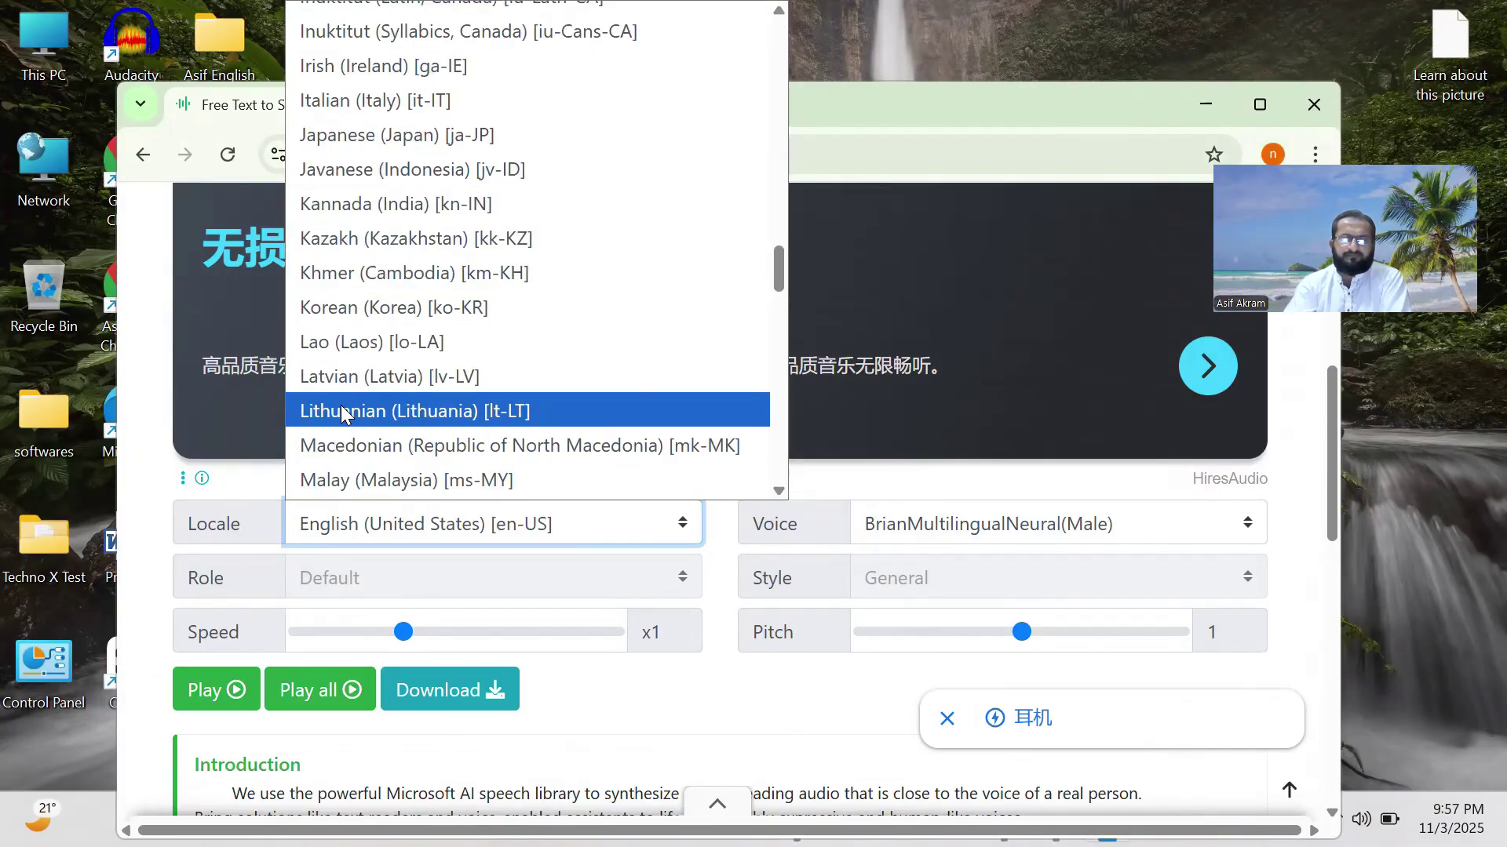
scroll(343, 413, down, 5)
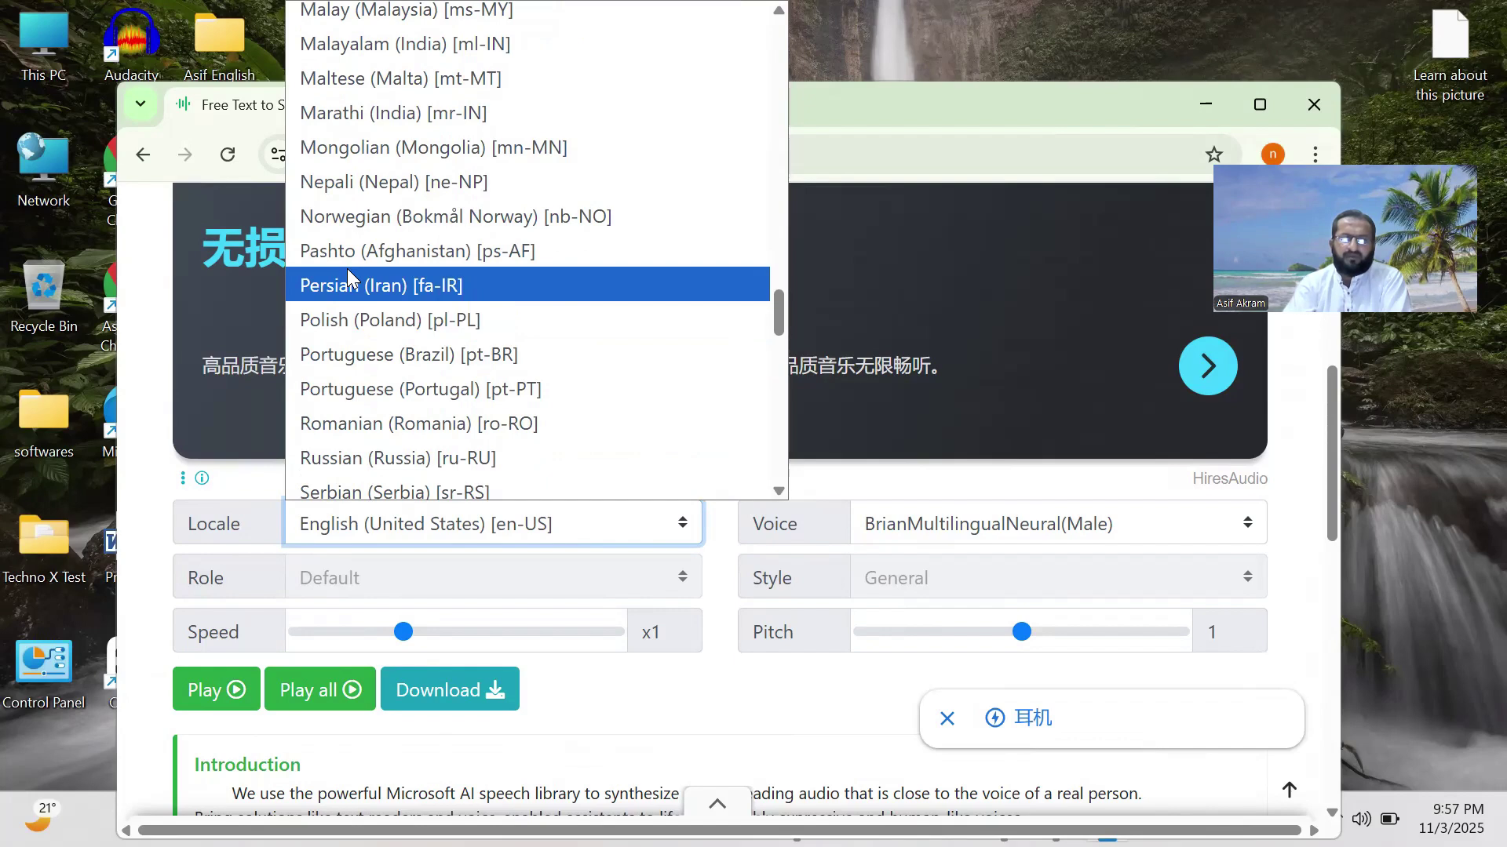
click(354, 458)
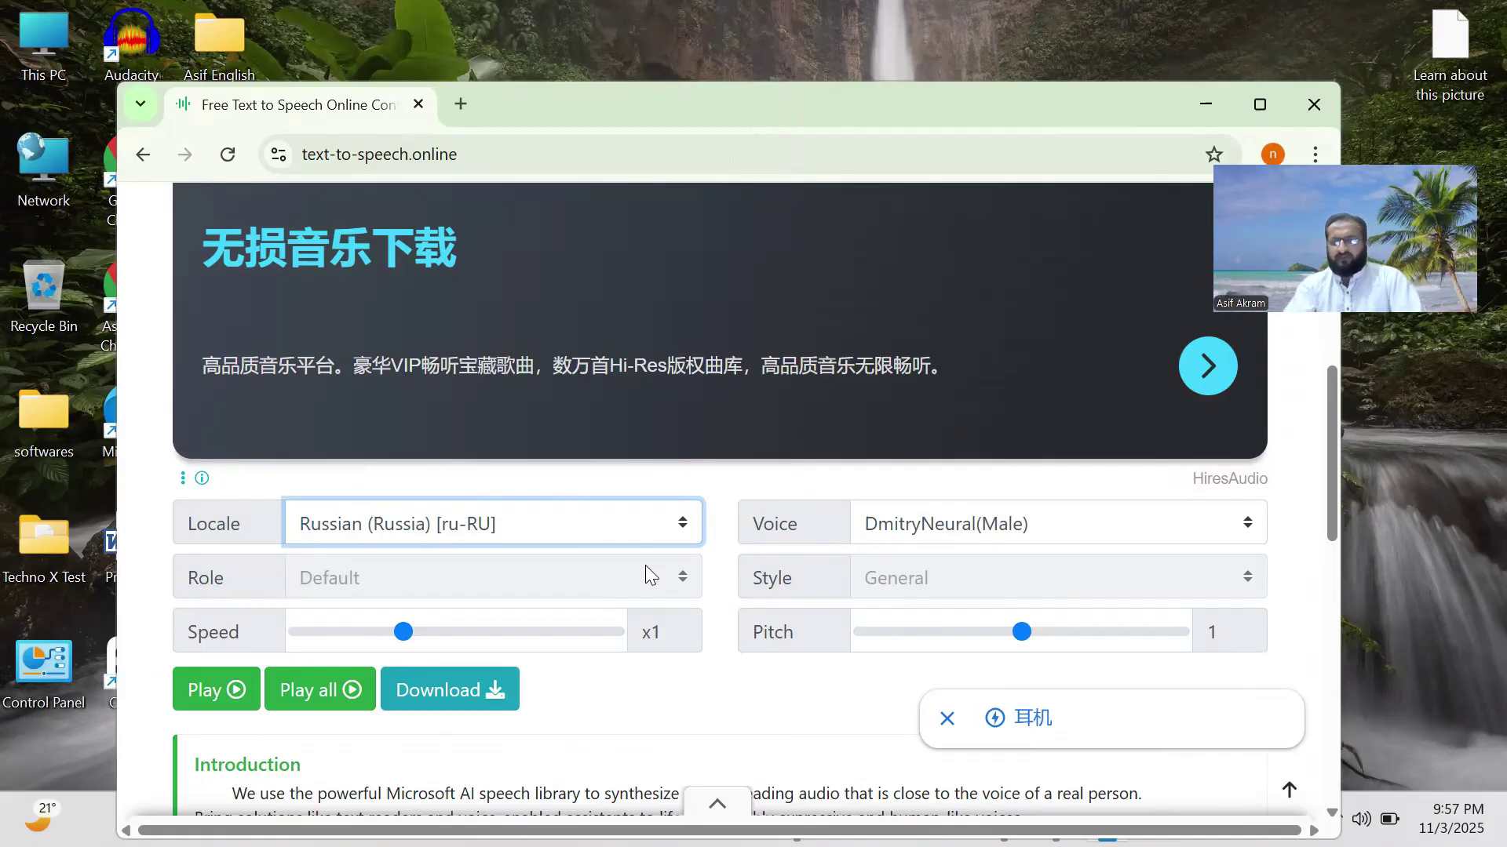
Examine the voices offered for the Russian locale, the Russian sample text, and the speed and pitch settings
click(1246, 524)
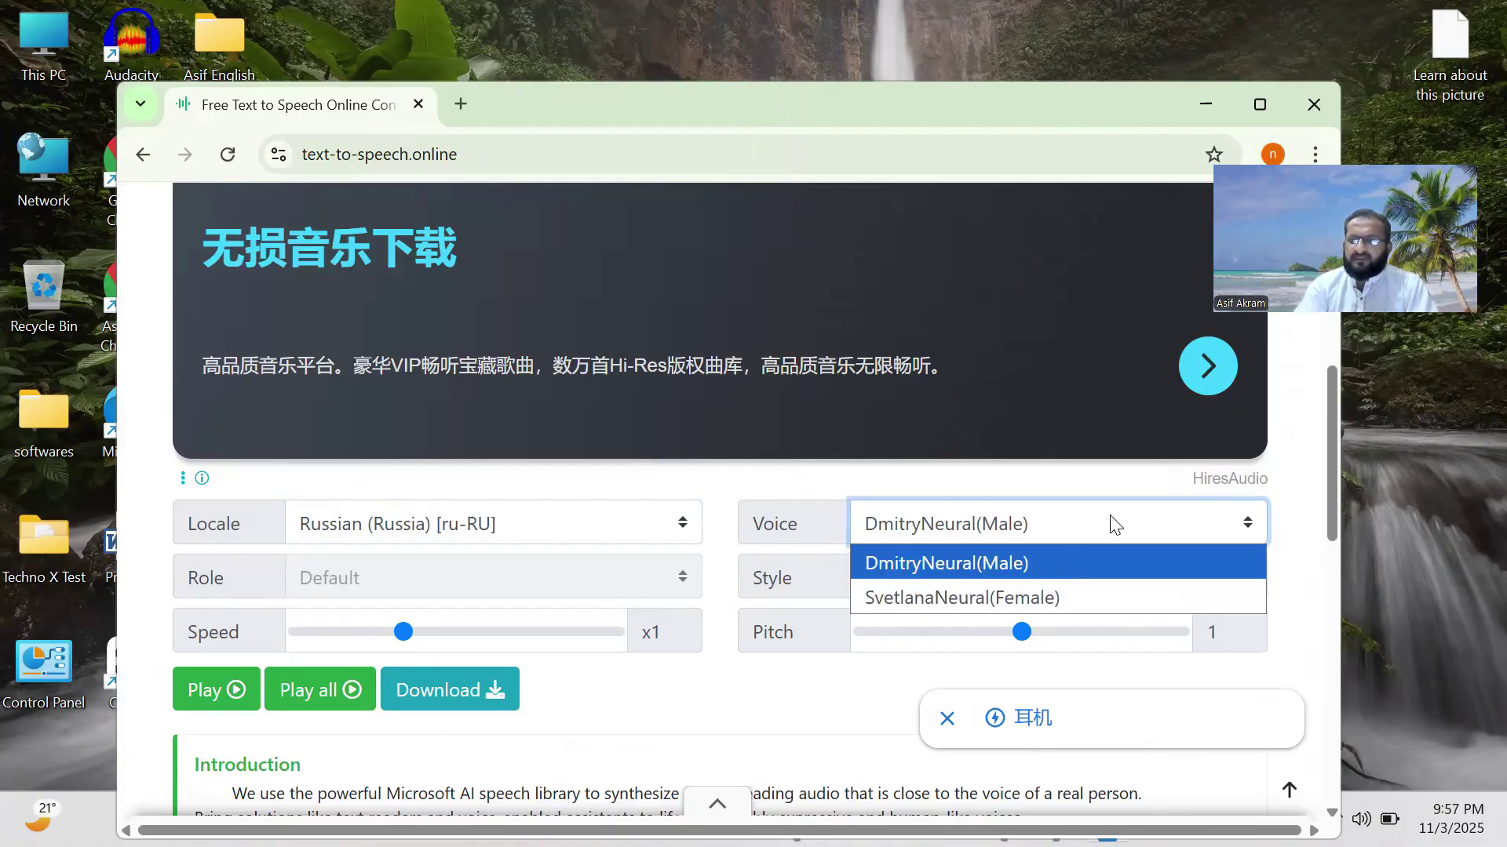
scroll(640, 444, up, 1)
scroll(640, 444, up, 5)
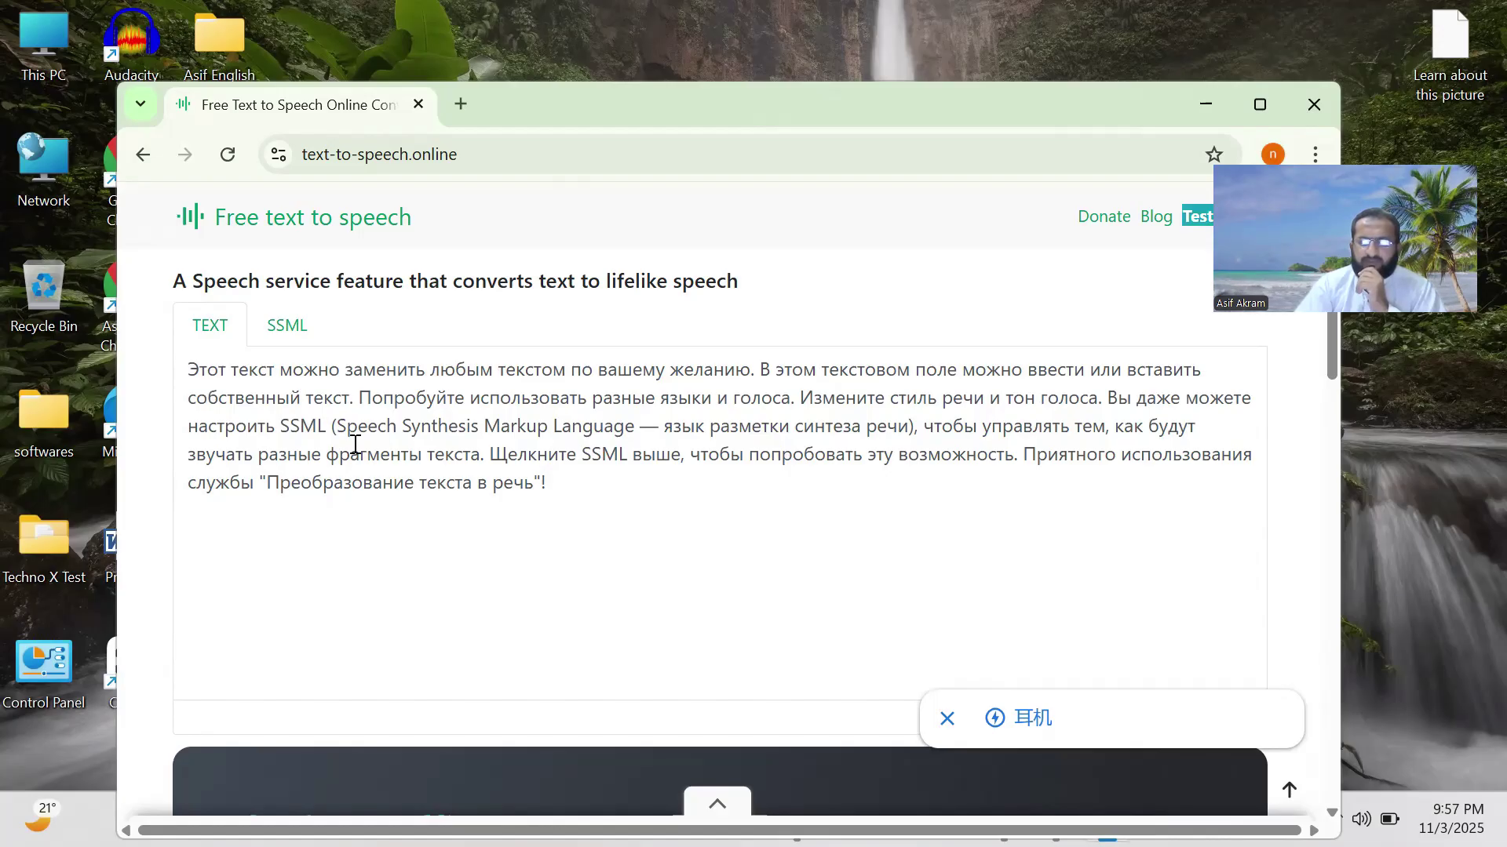
scroll(357, 445, down, 6)
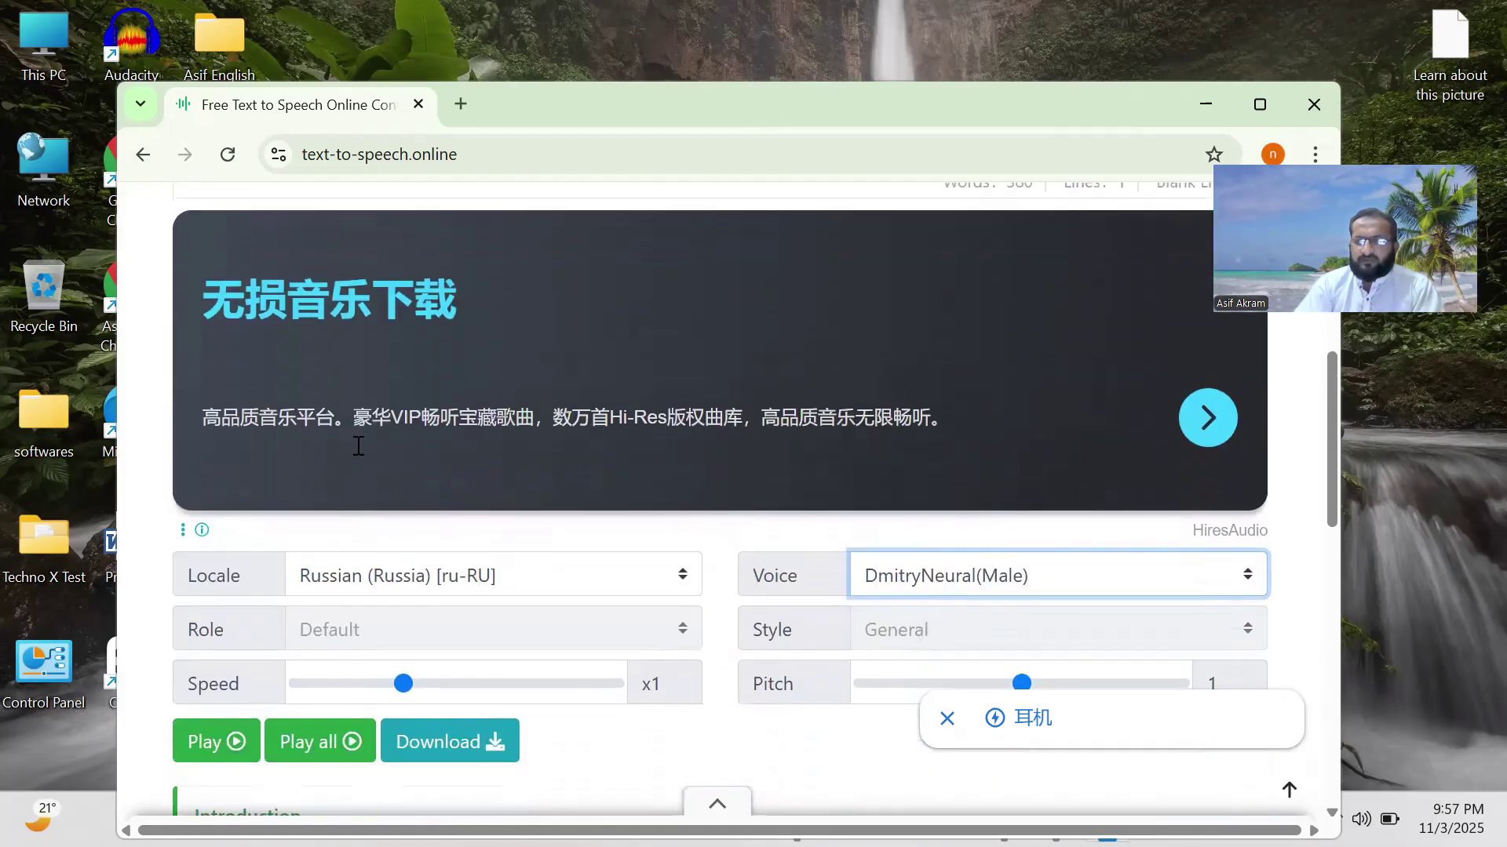
scroll(358, 446, down, 2)
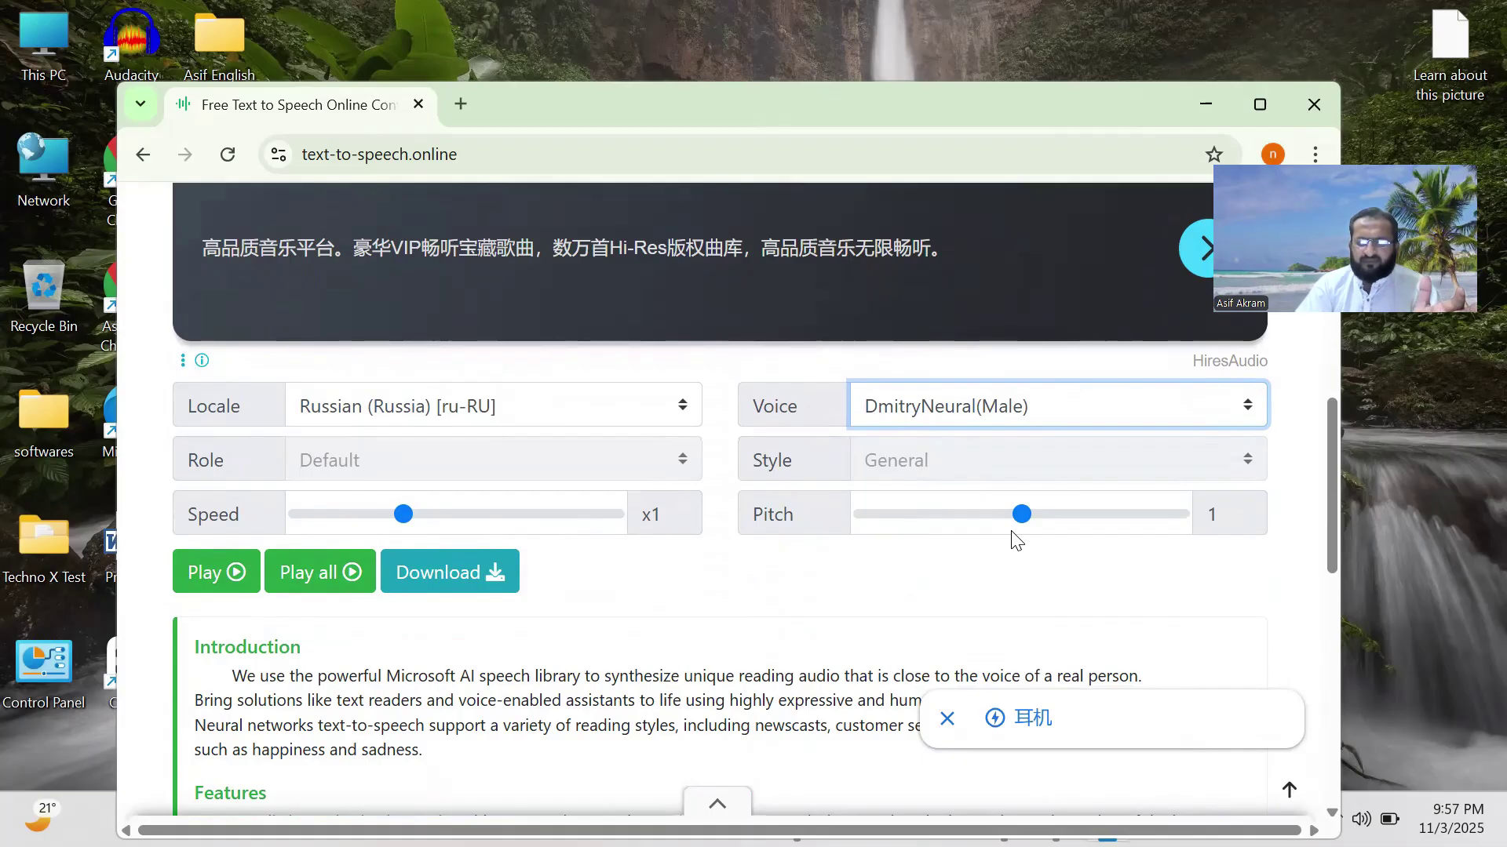
Preview the Russian sample text with the DmitryNeural(Male) voice and with the SvetlanaNeural(Female) voice, stopping each playback partway
click(233, 575)
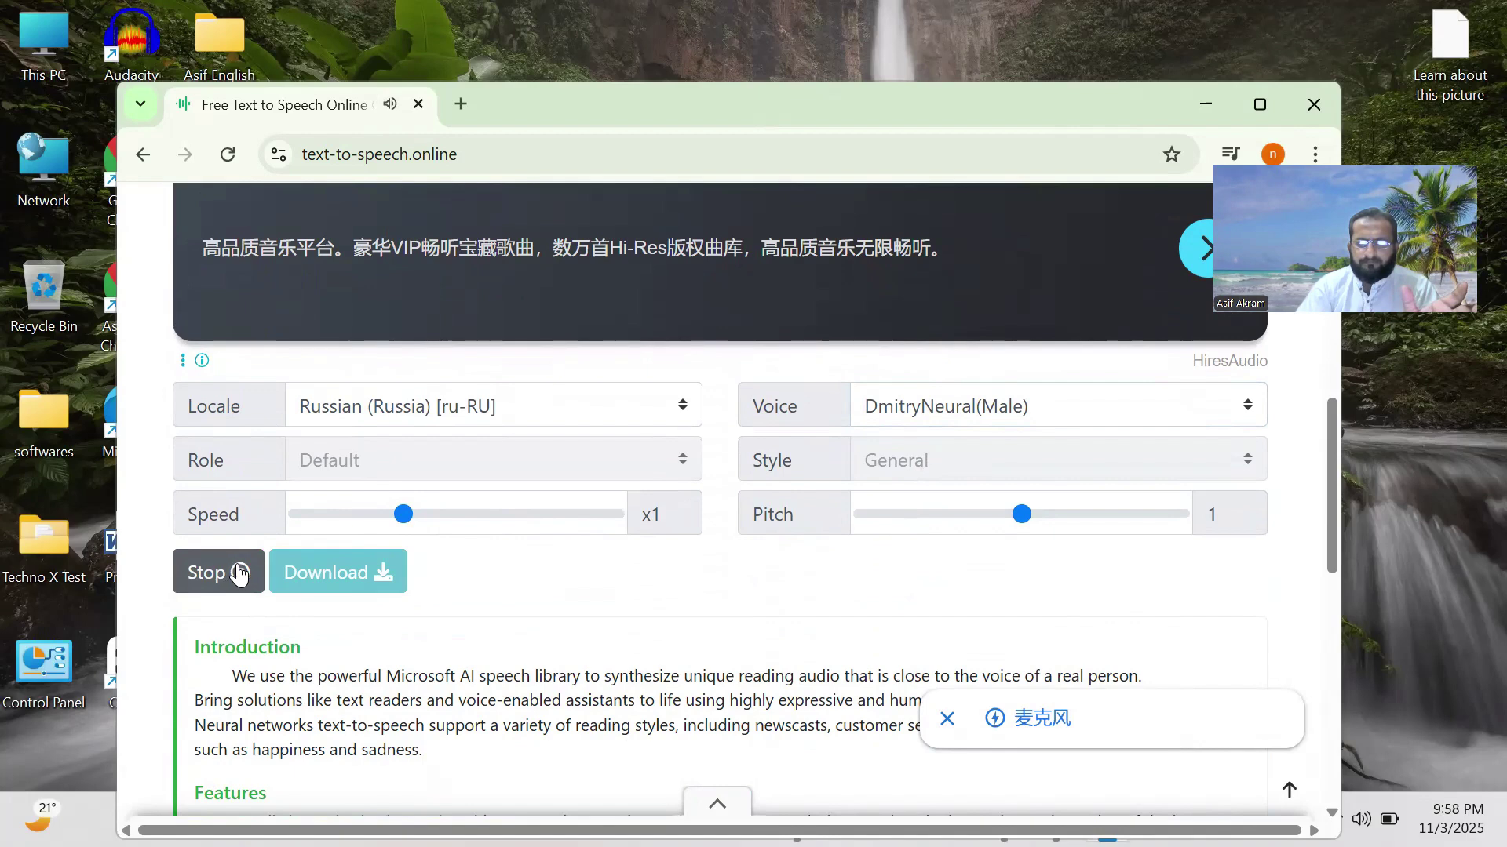
click(240, 574)
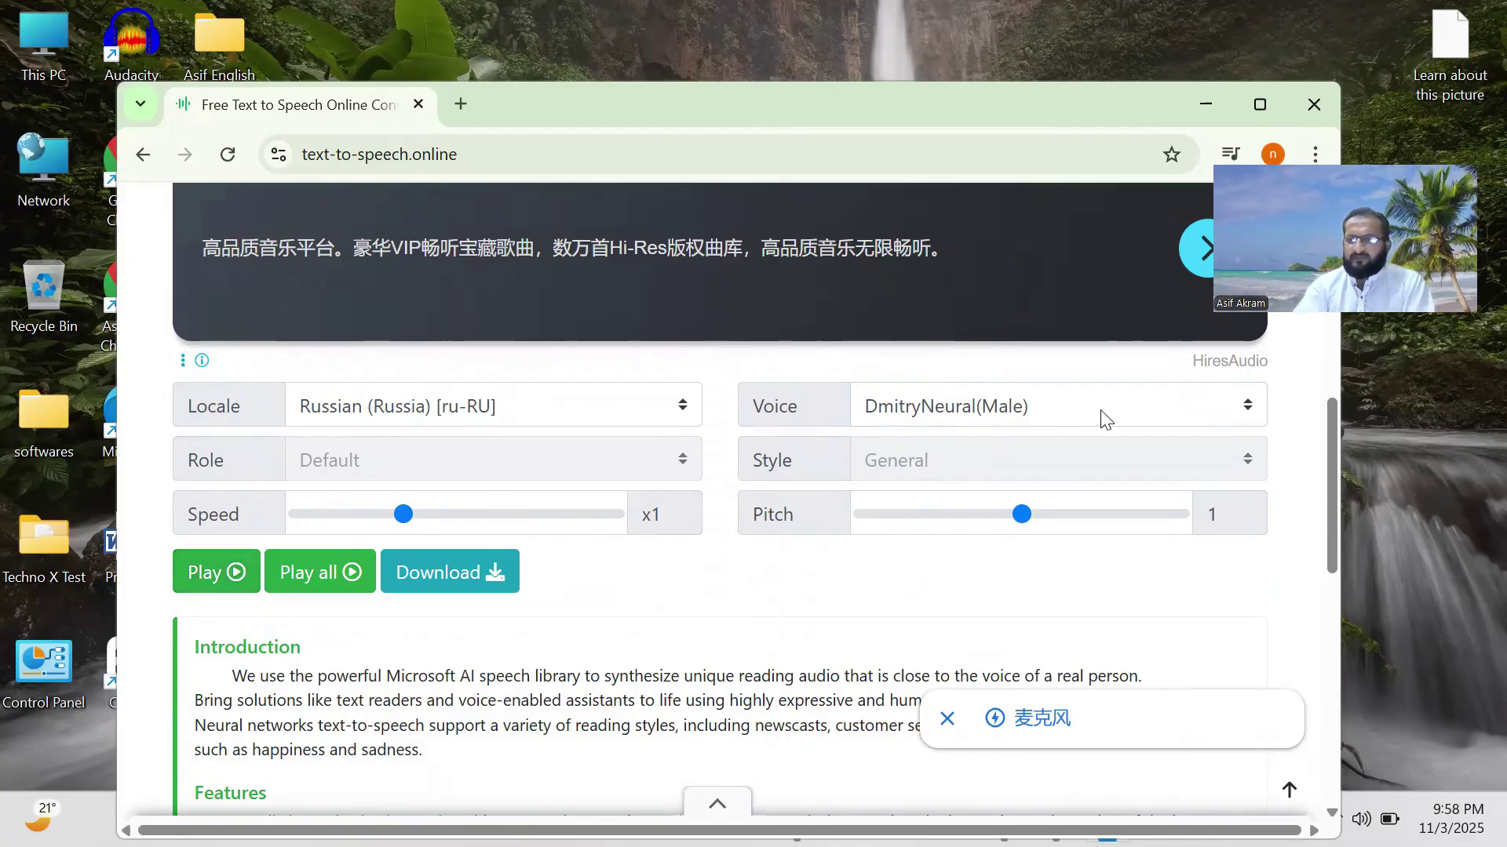
click(1246, 408)
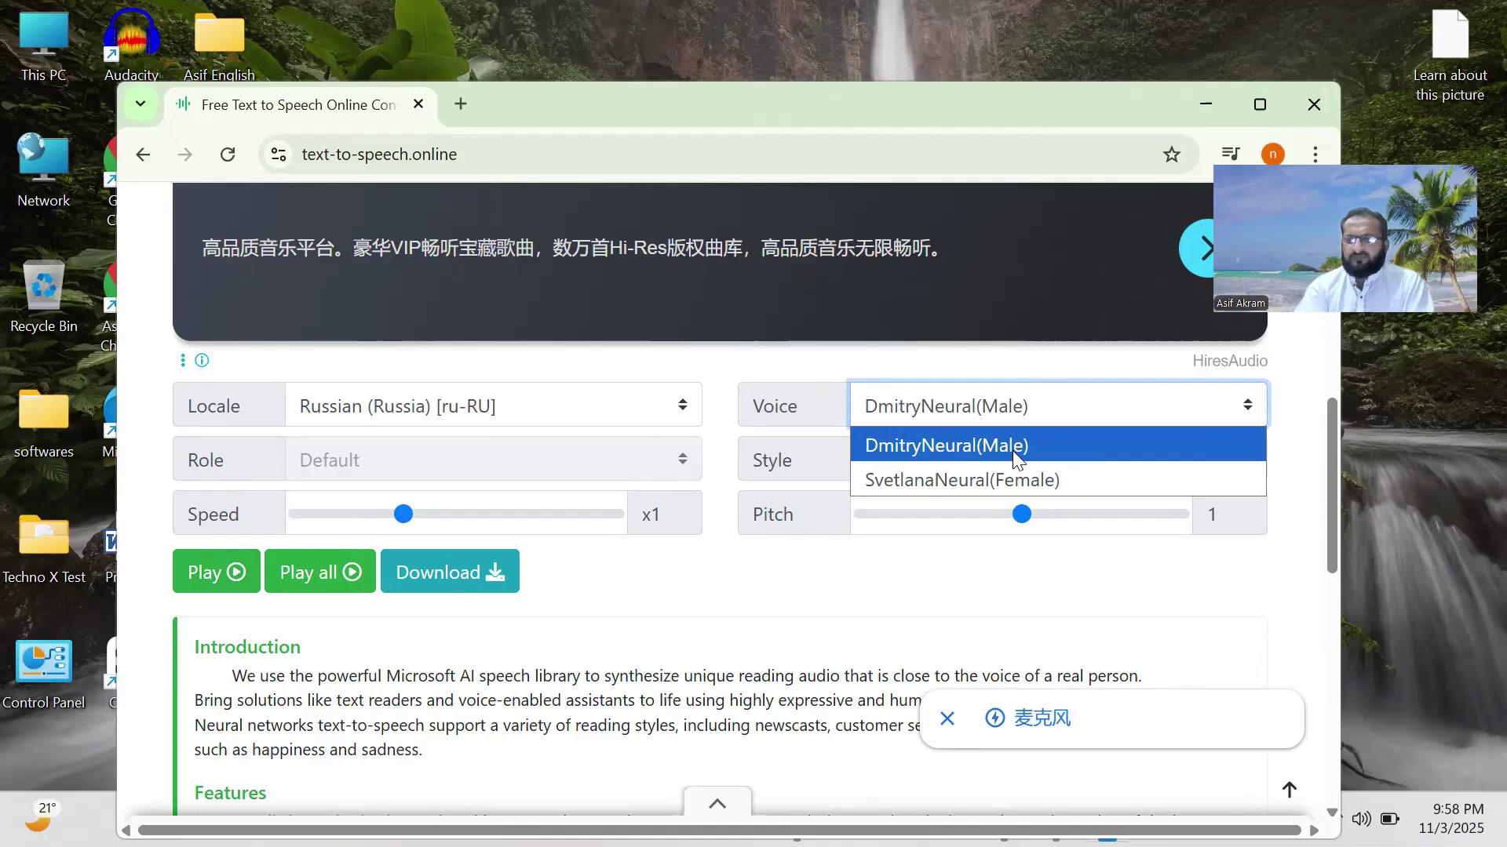
click(940, 478)
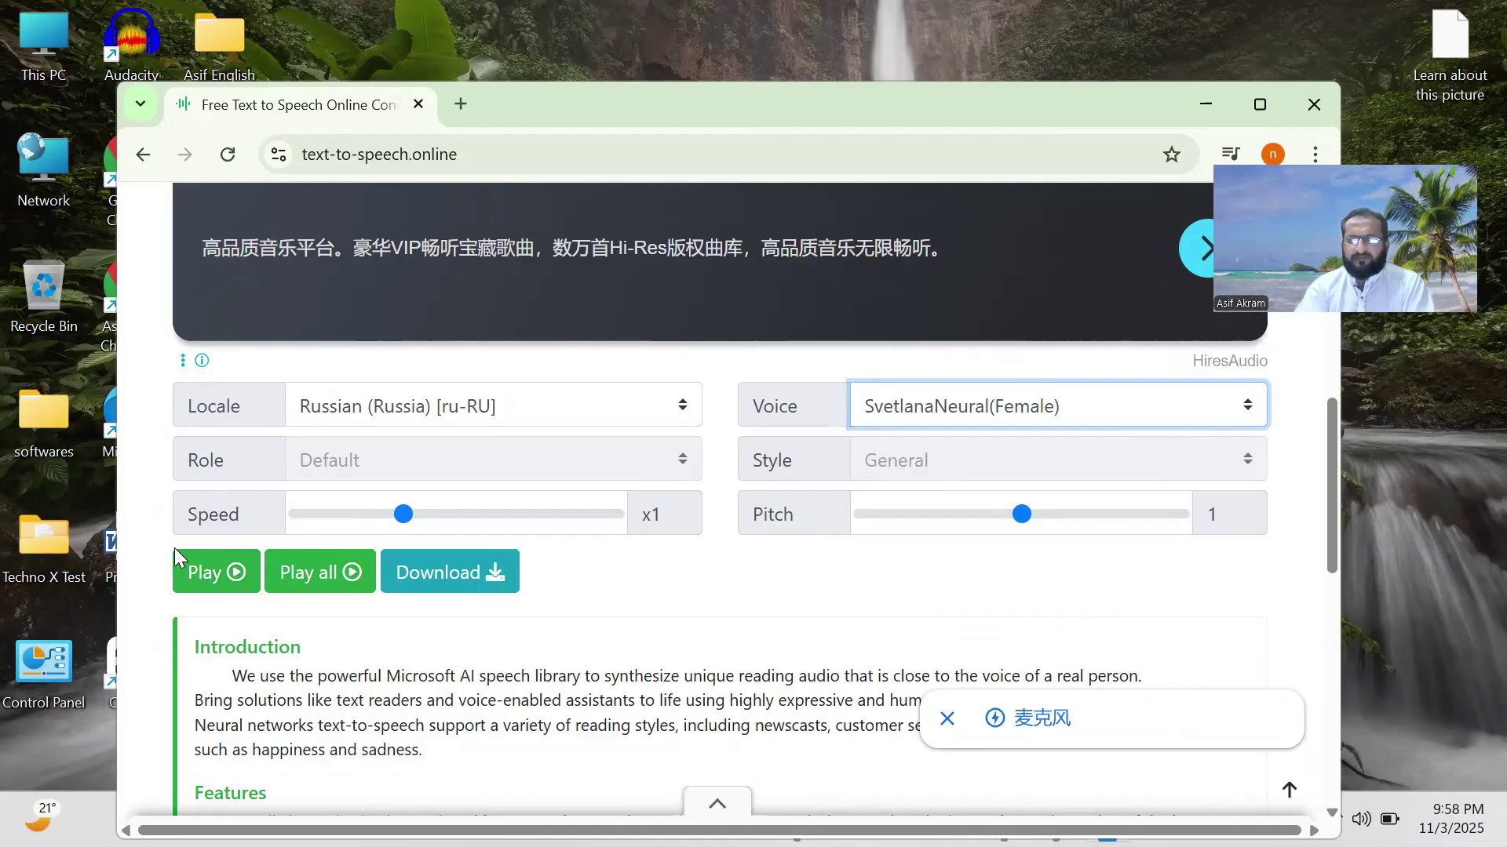
click(196, 576)
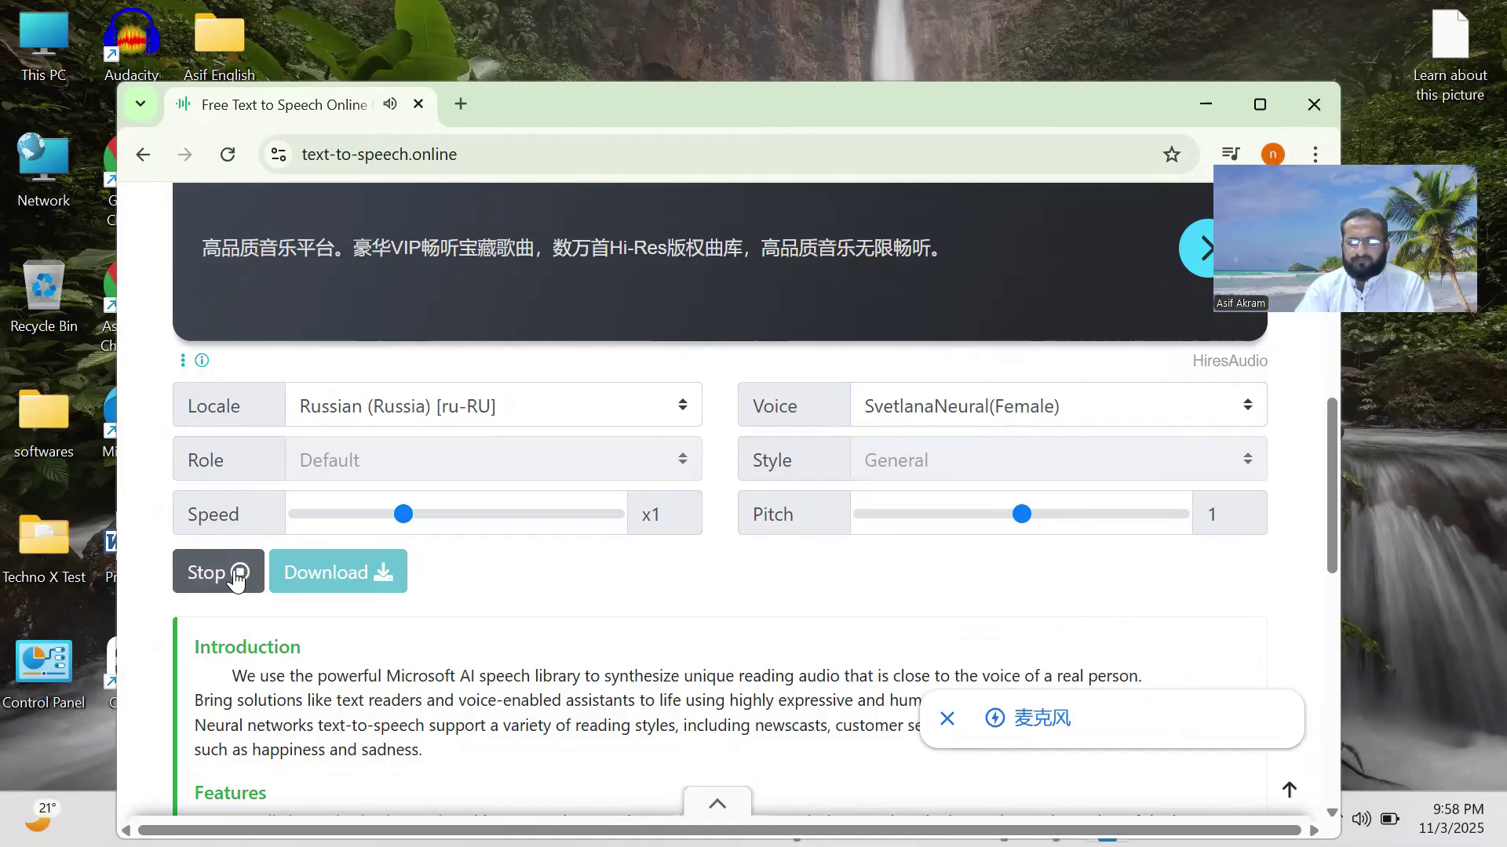
click(237, 577)
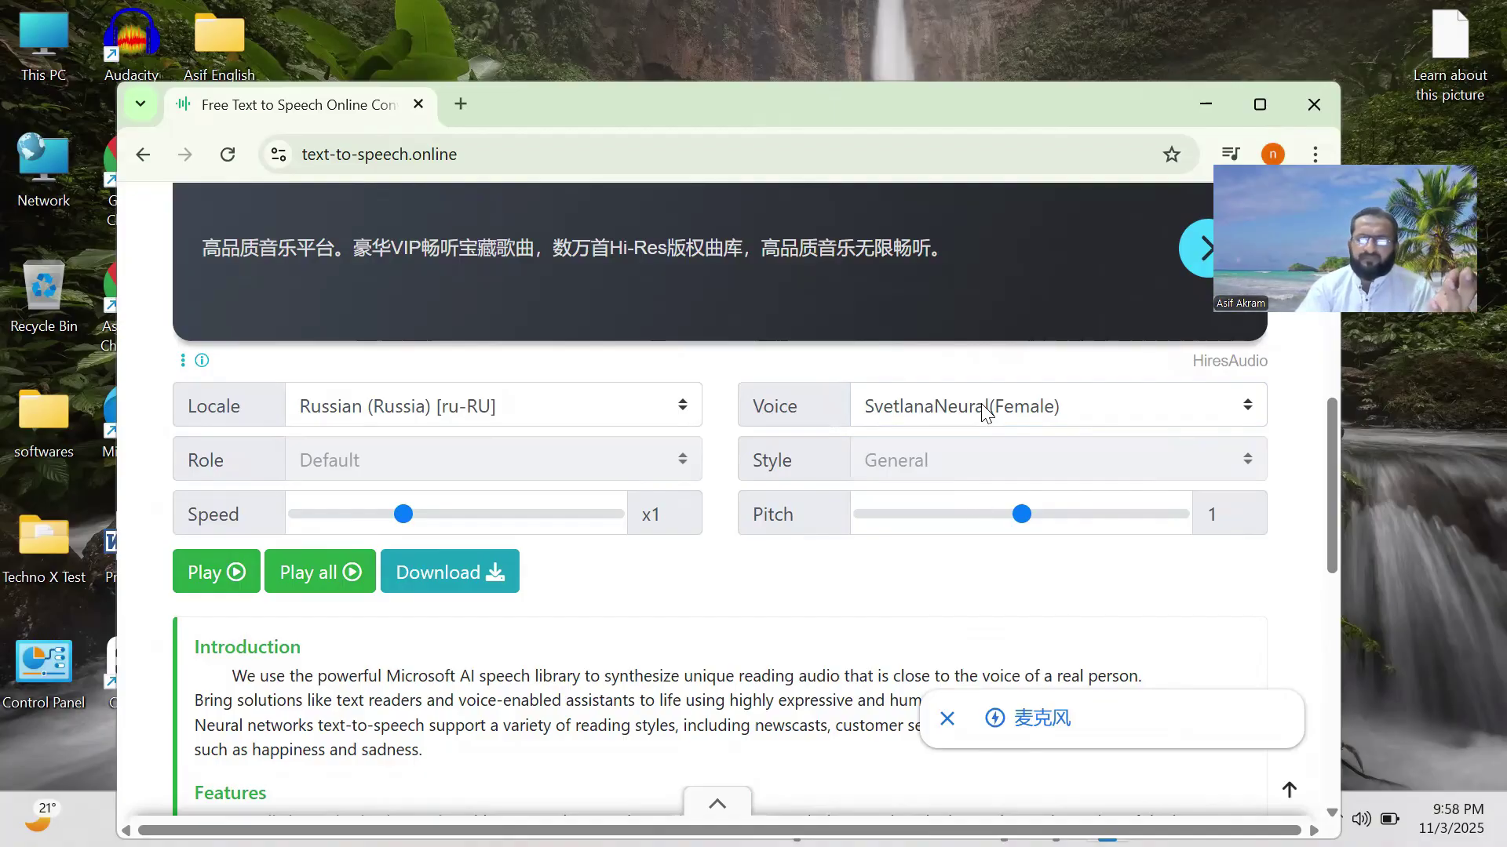
Browse the available locales down to Zulu (South Africa) and back up to Latvian (Latvia), and close the list without choosing one
click(682, 415)
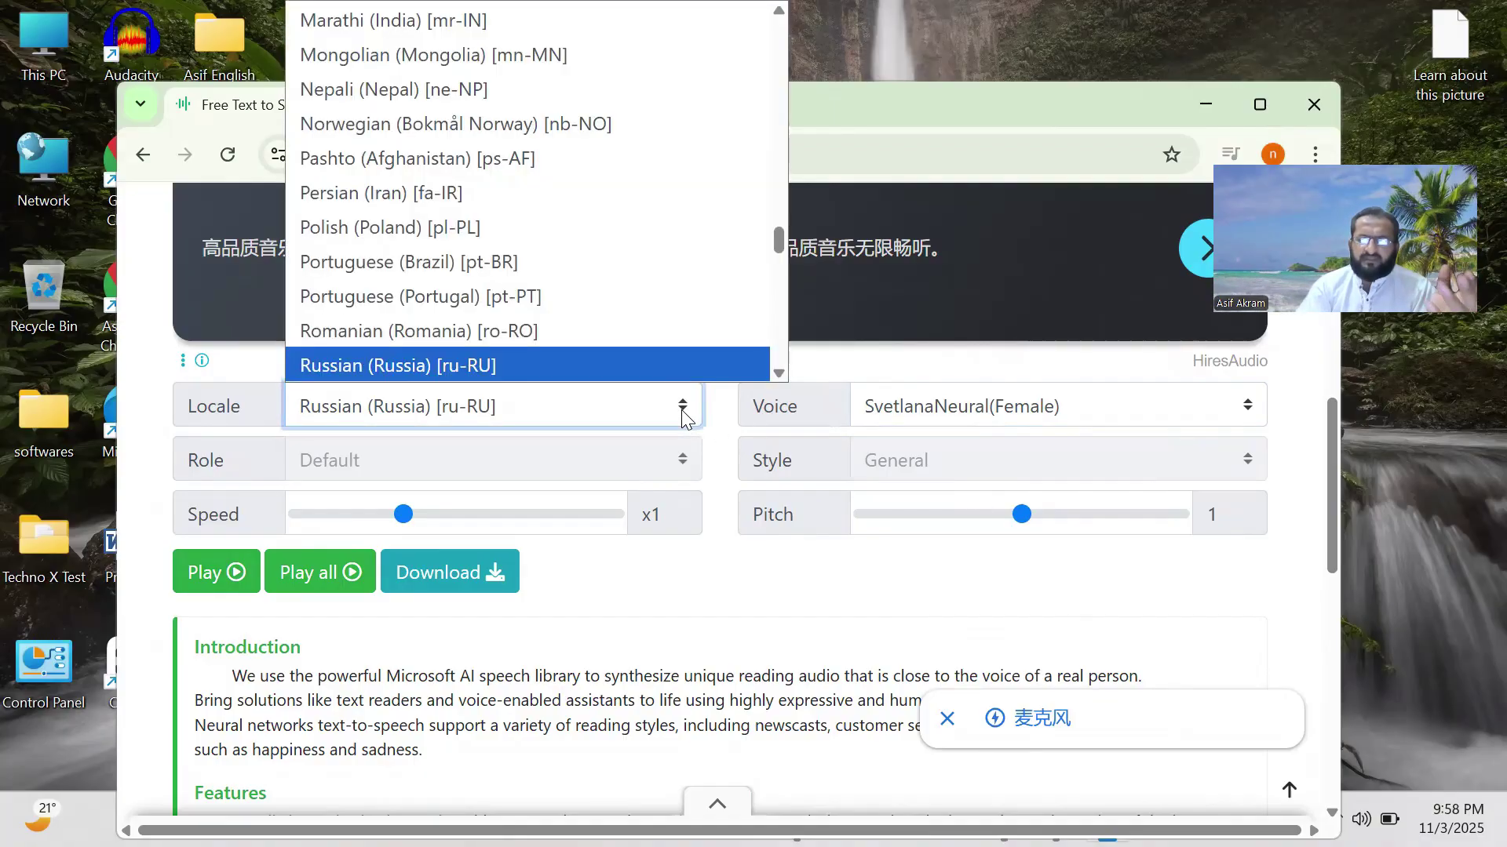
scroll(392, 201, down, 7)
scroll(383, 202, down, 3)
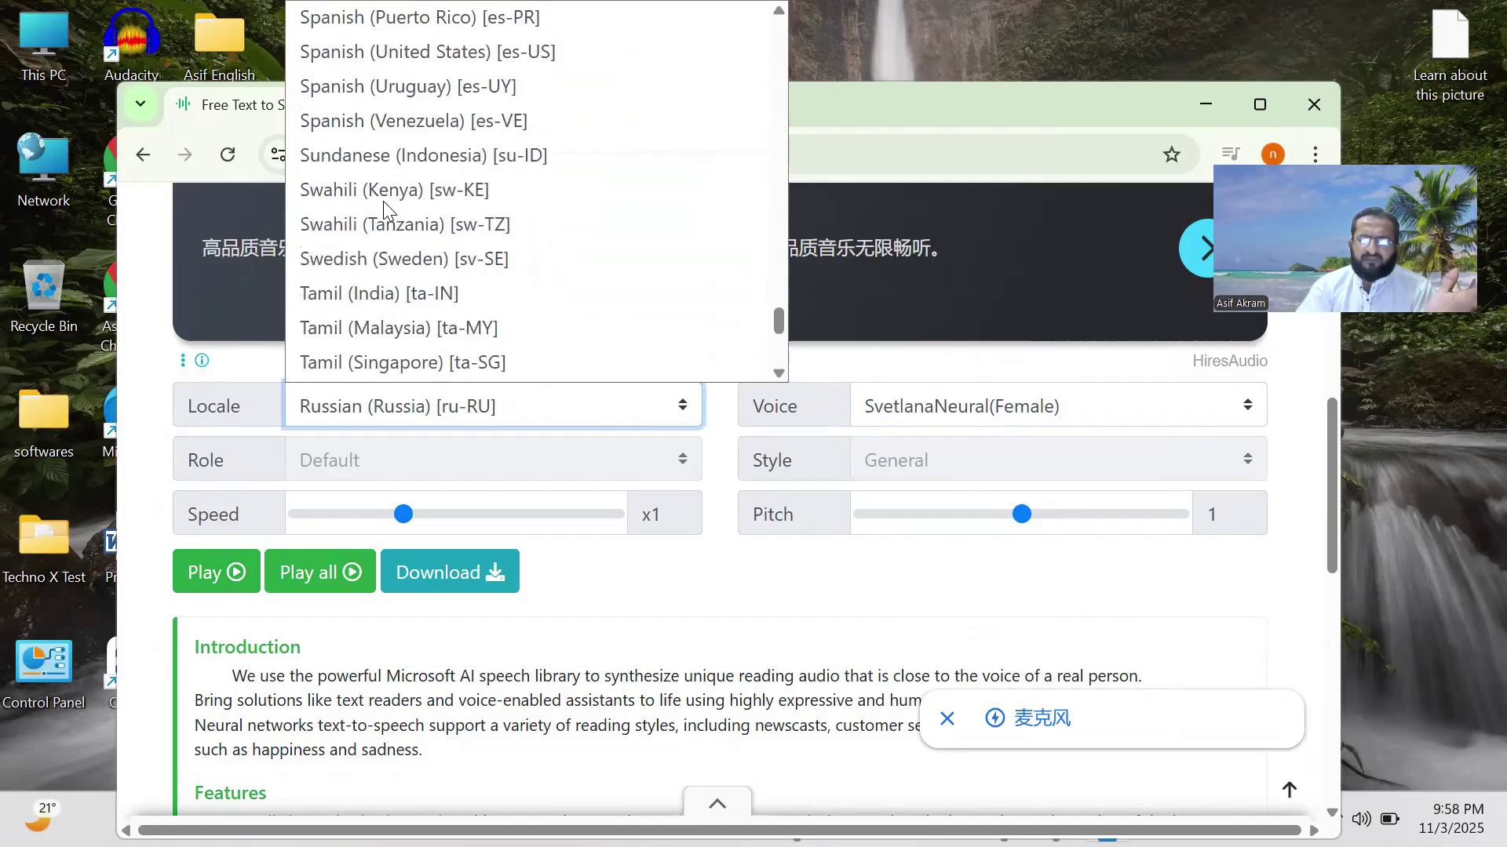
scroll(383, 203, down, 4)
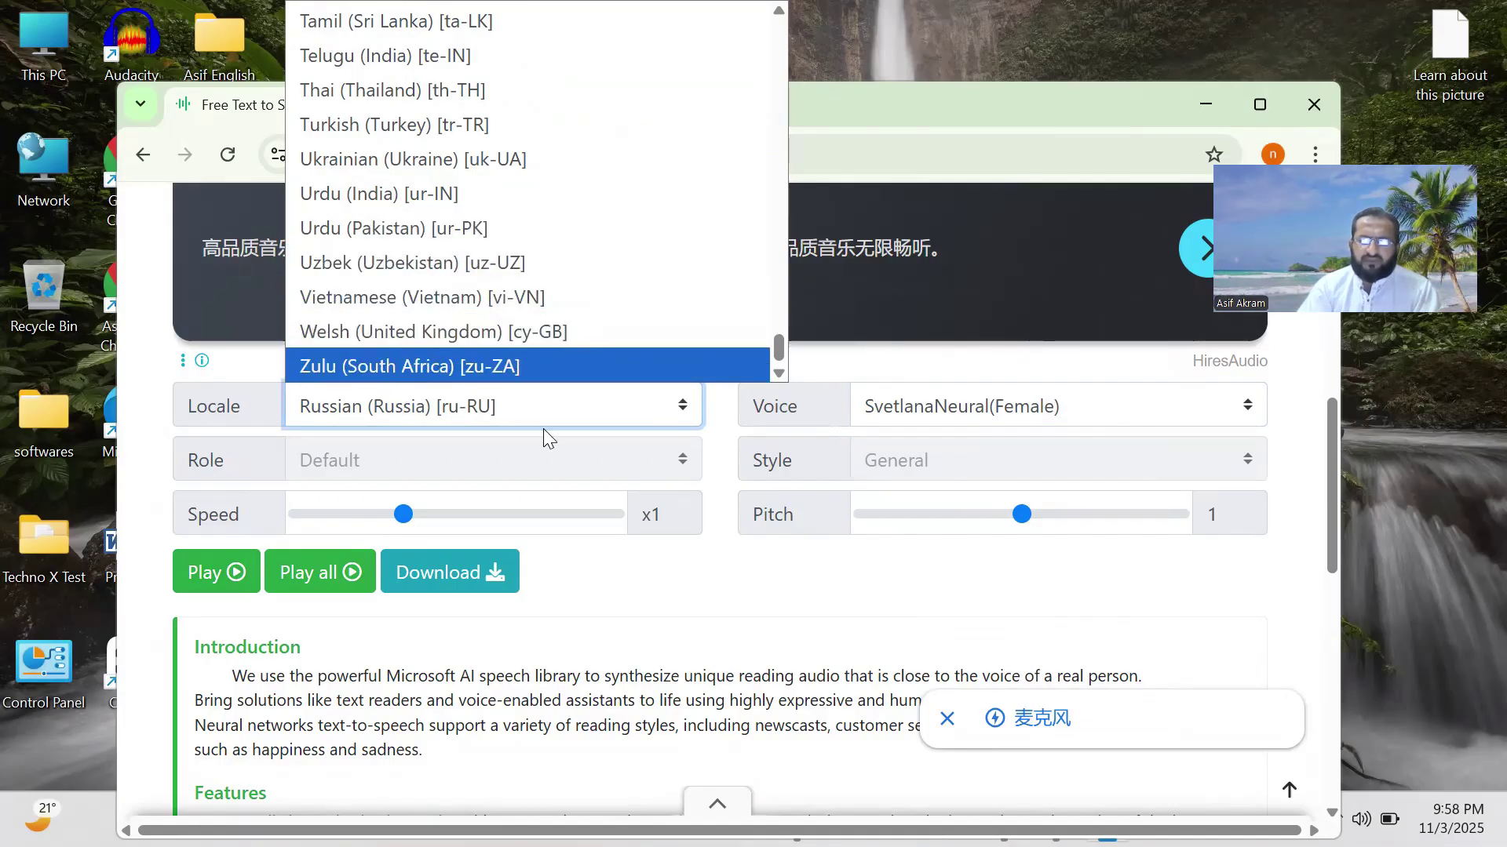
scroll(557, 279, up, 15)
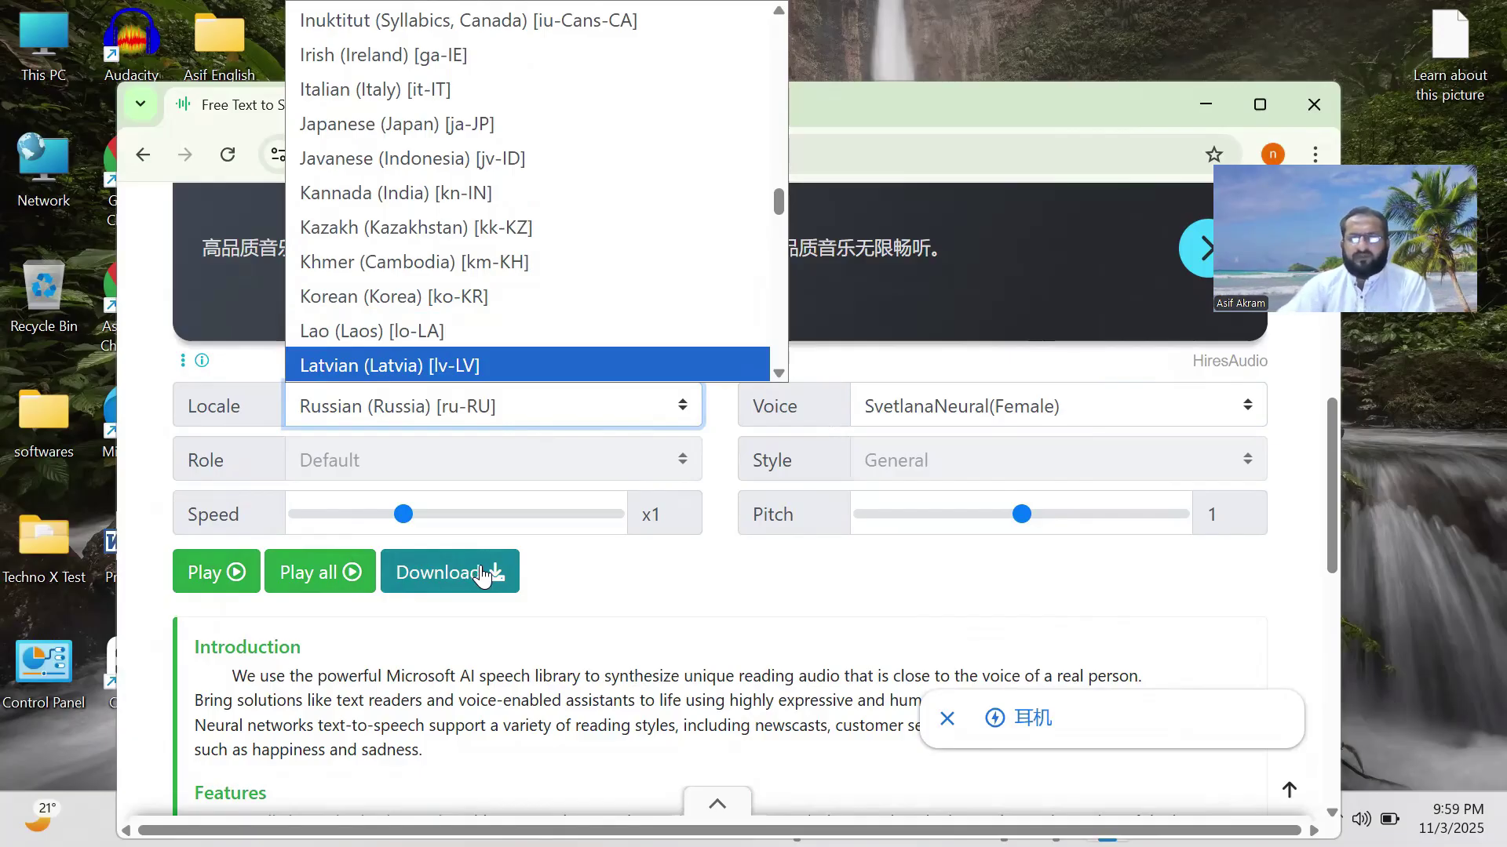
click(1138, 109)
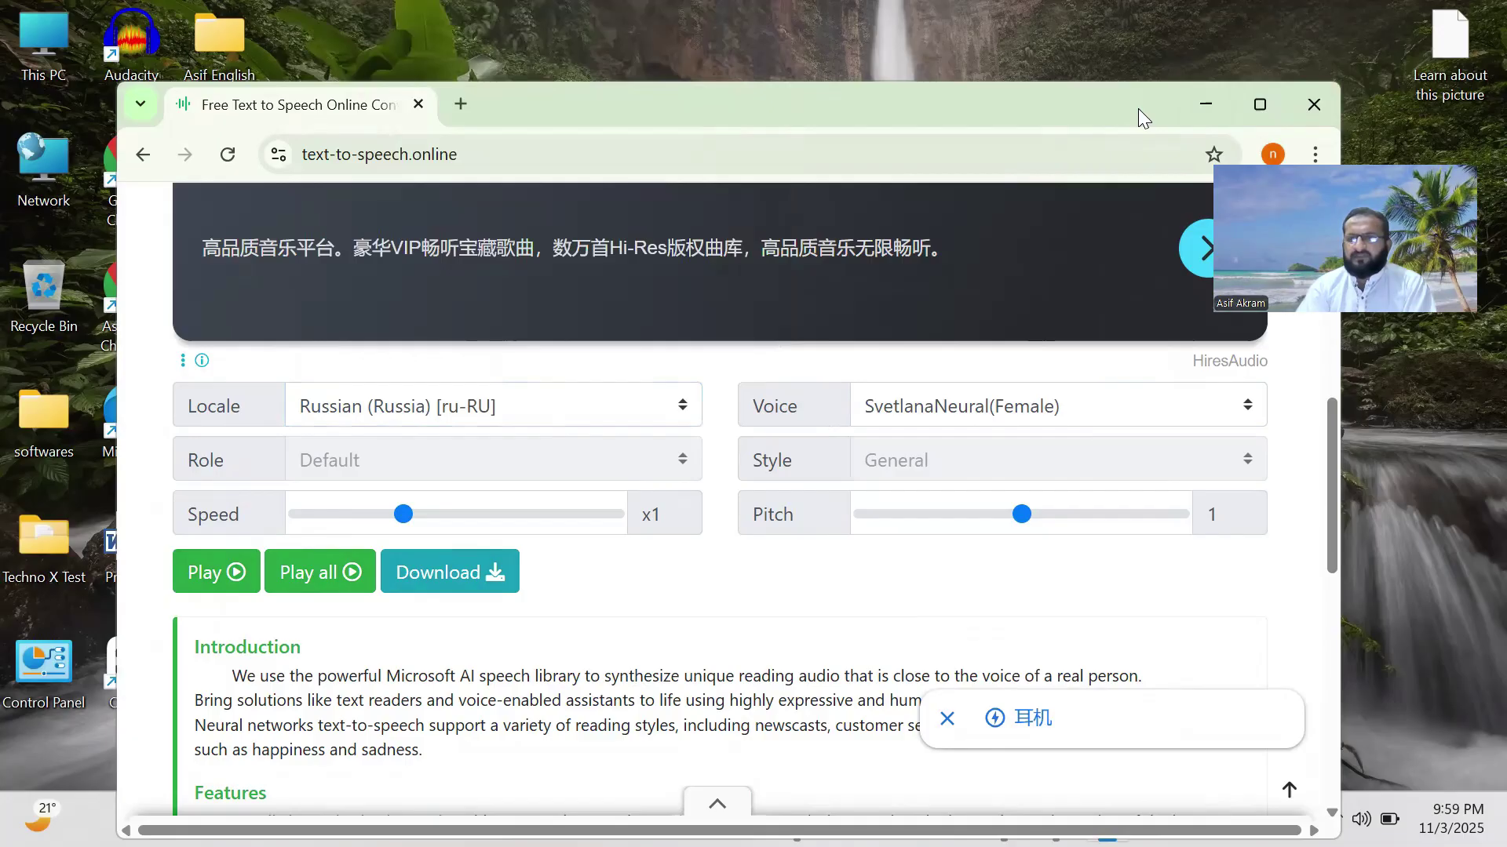